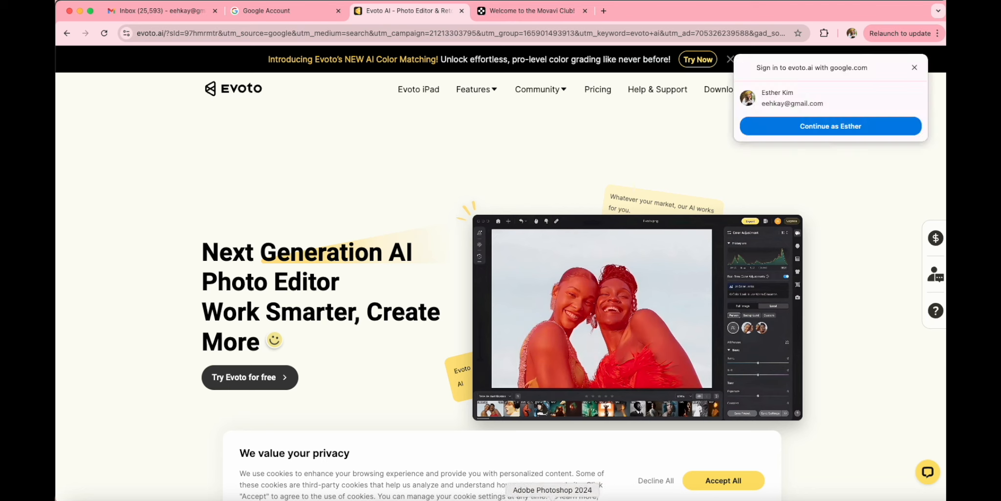
- Switch to the Evoto desktop app and create a project named "Evoto tutorial"
left_click(525, 499)
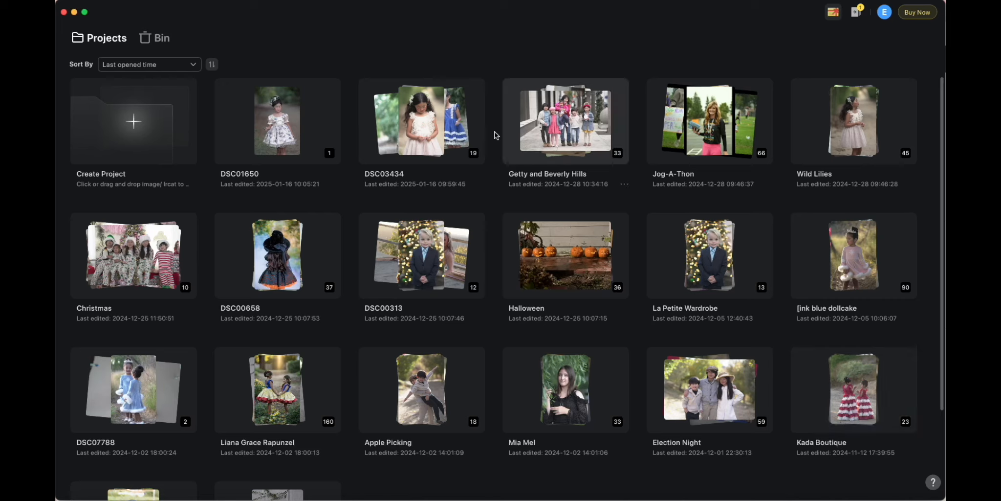
left_click(140, 127)
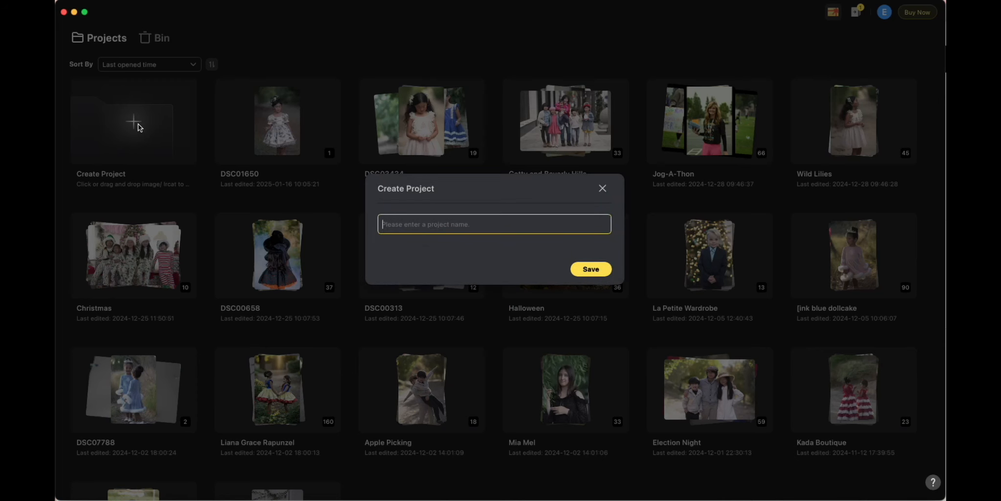
type("Evoto tutorial")
key("Return")
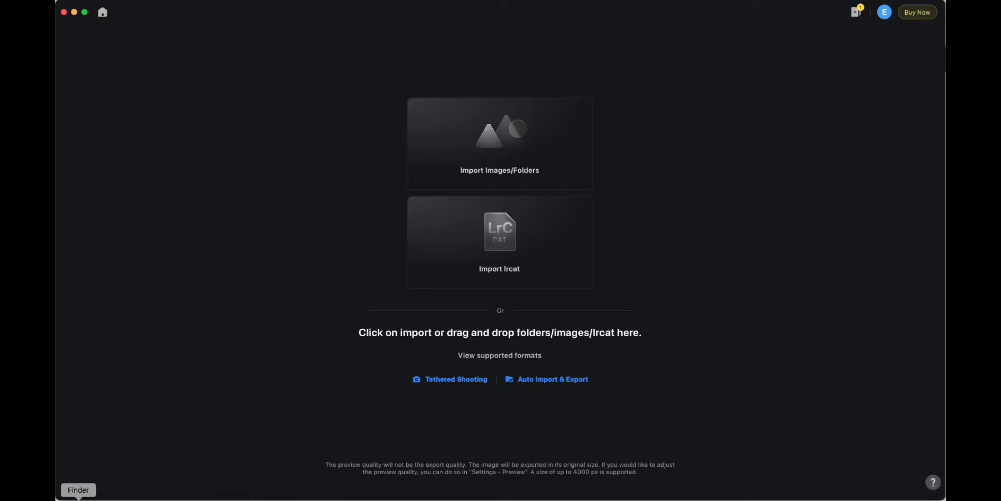
- Import the photo DSC01744.ARW into the project from the Wild Lilies 8/21 folder in Finder
left_click(79, 499)
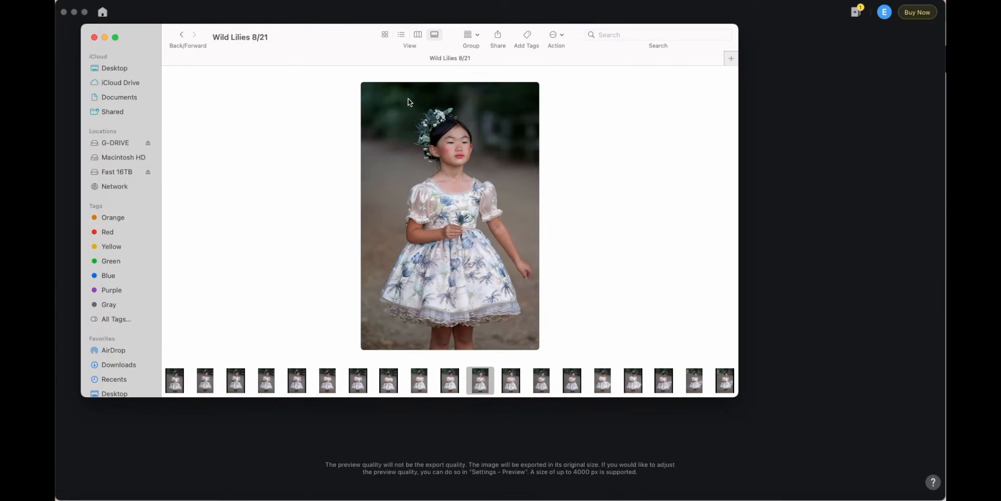
left_click_drag(474, 375, 525, 498)
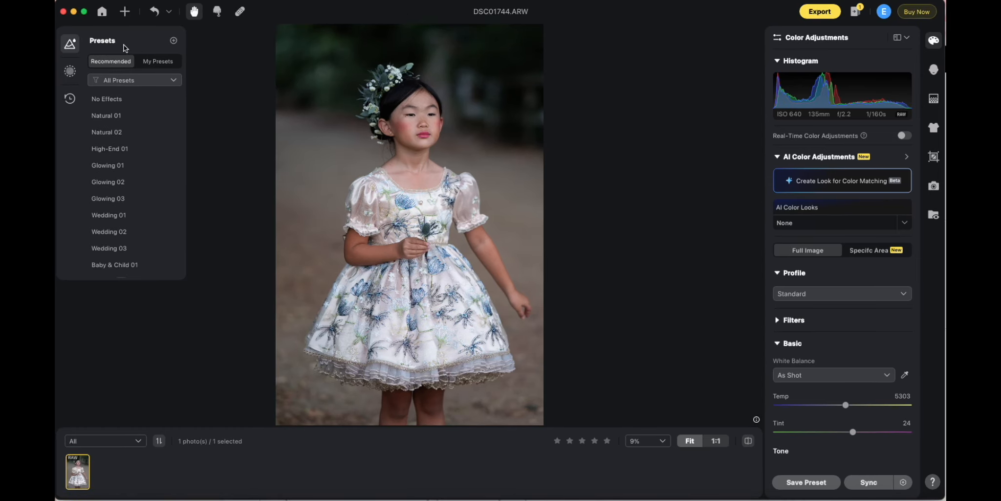
- Try the recommended presets Natural 01, Natural 02, Glowing 01 to 03 and Wedding 01 on the photo
left_click(117, 120)
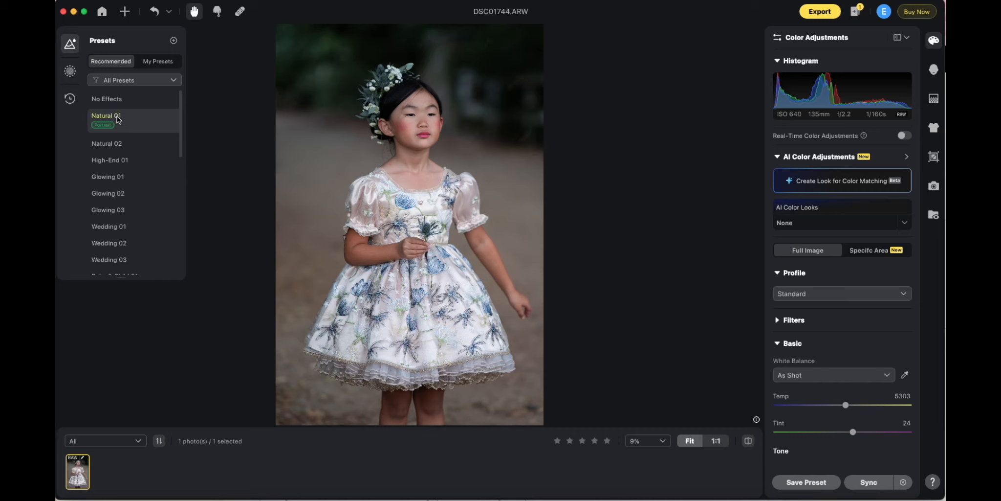
left_click(117, 144)
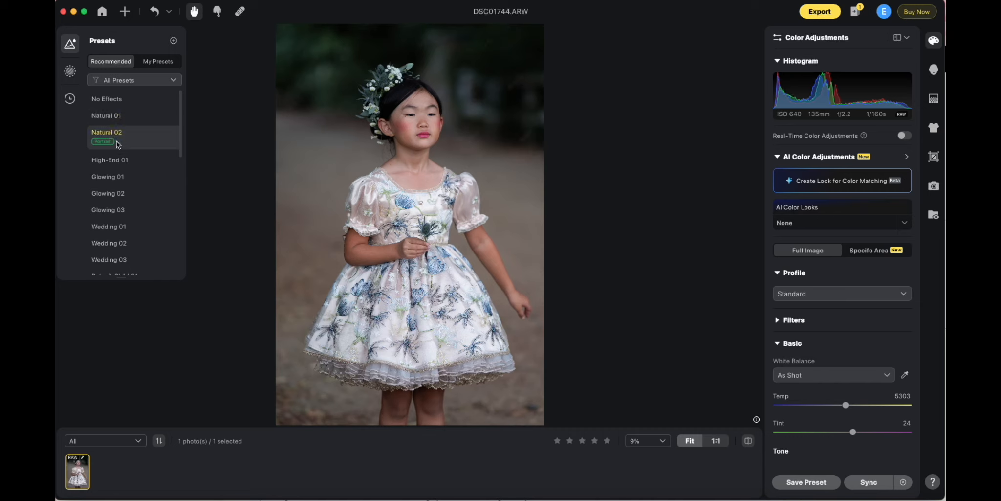
left_click(118, 194)
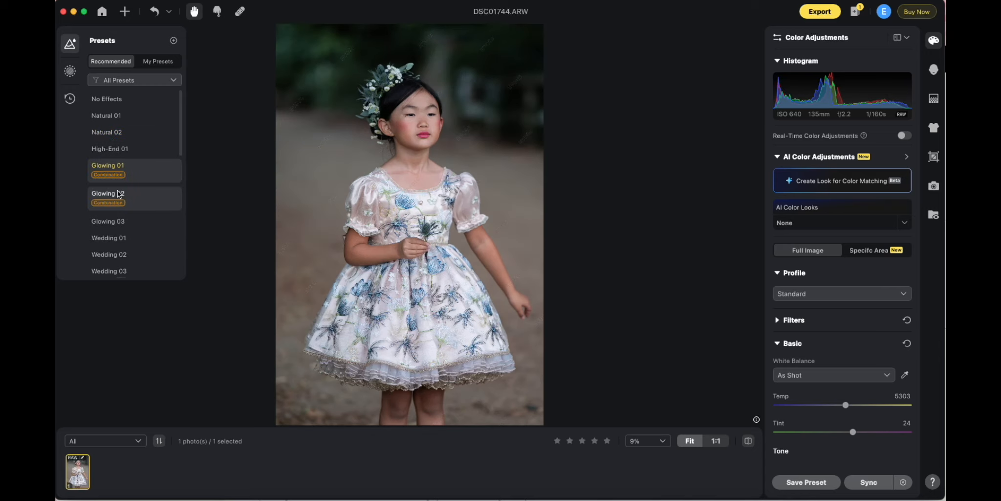
left_click(125, 214)
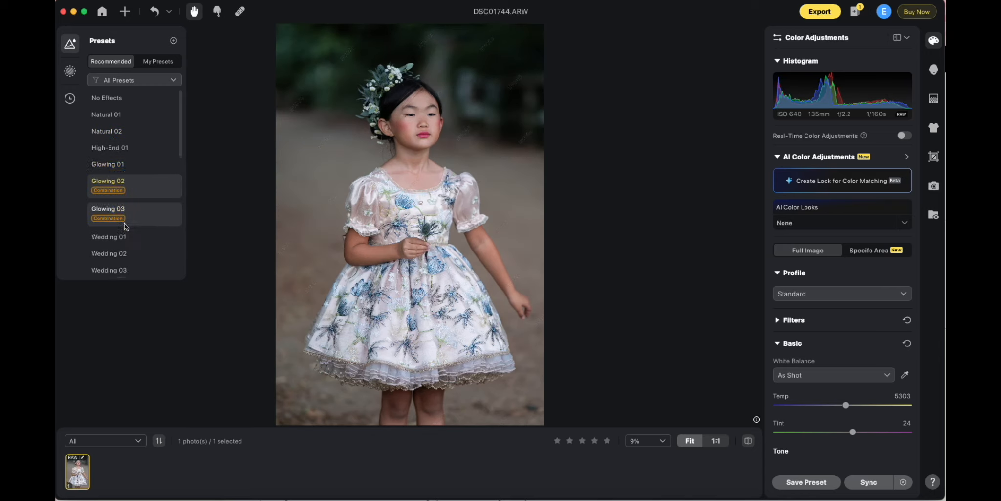
scroll(125, 218, "down", 4)
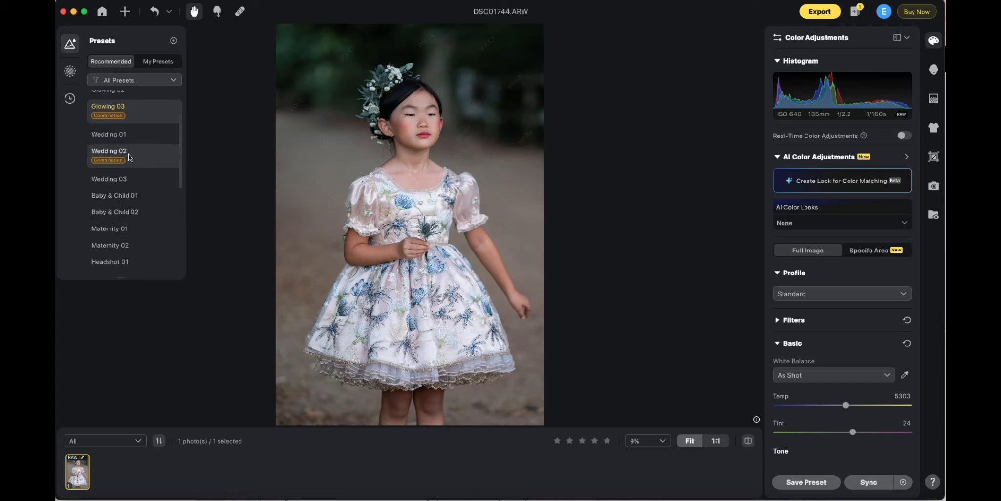
left_click(131, 134)
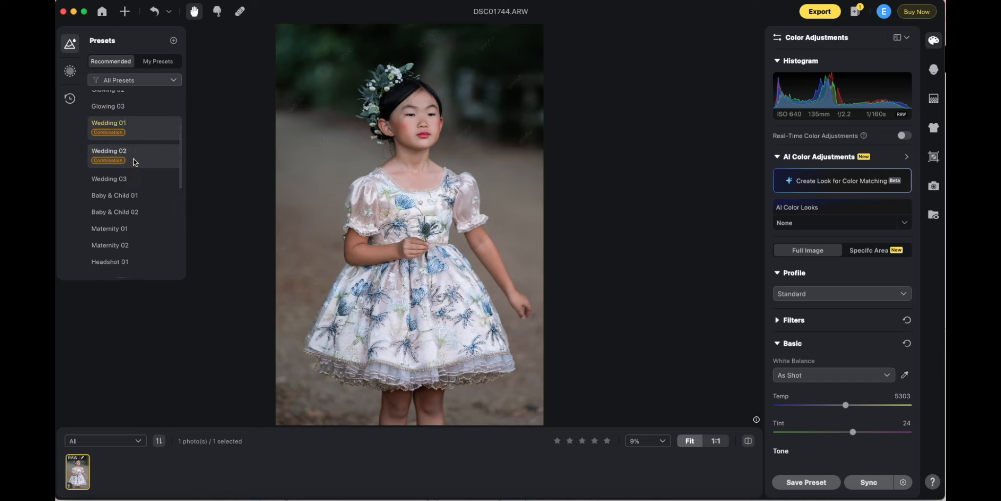
scroll(138, 170, "down", 7)
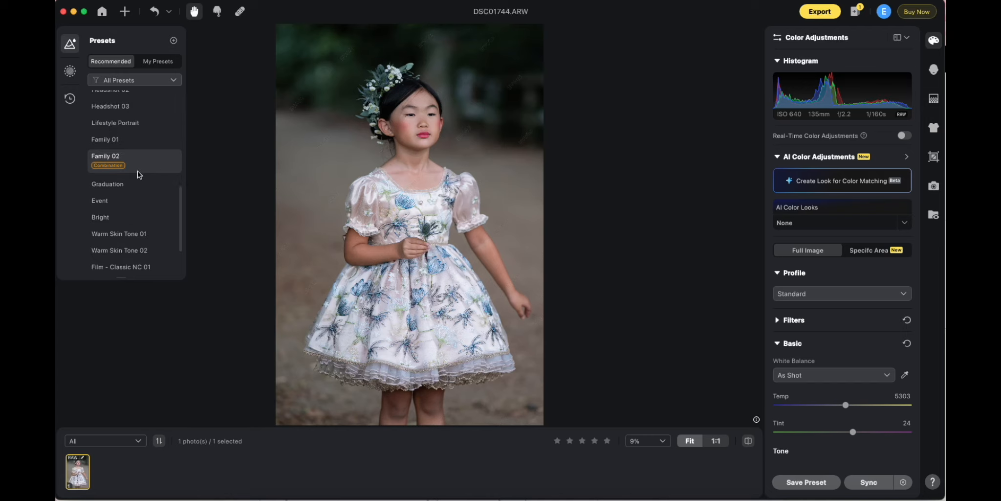
scroll(138, 171, "up", 11)
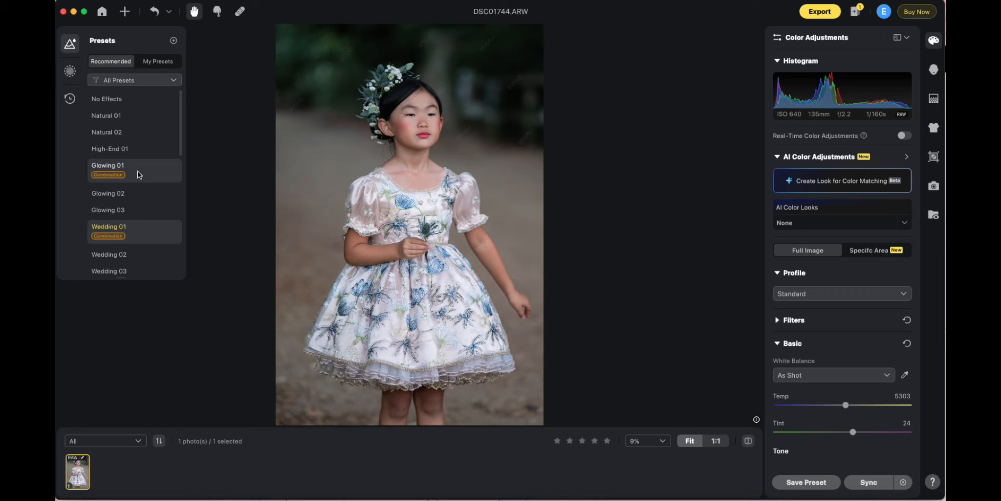
- Check the custom presets, and try the recommended presets Headshot 02, Lifestyle Portrait, Family 02, Warm Skin Tone 02 and Warm Skin Tone 01
left_click(153, 62)
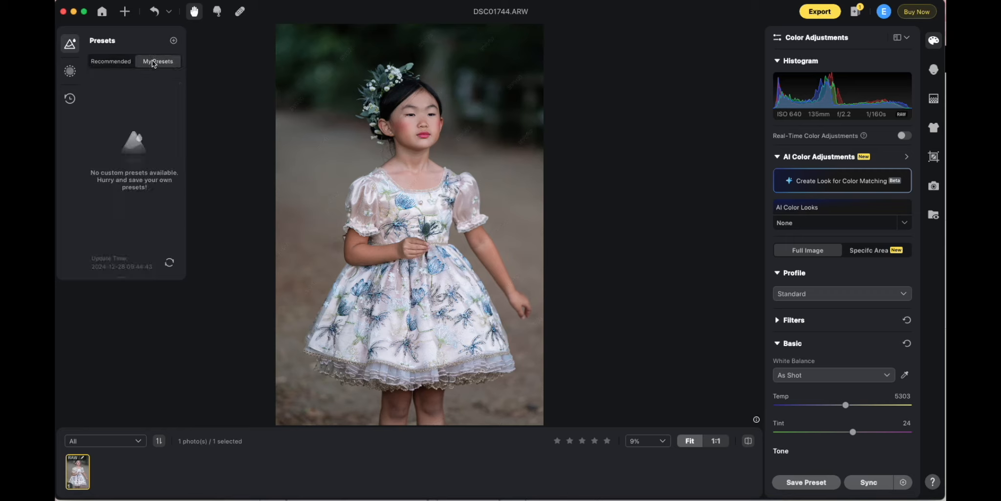
left_click(98, 61)
scroll(135, 123, "down", 10)
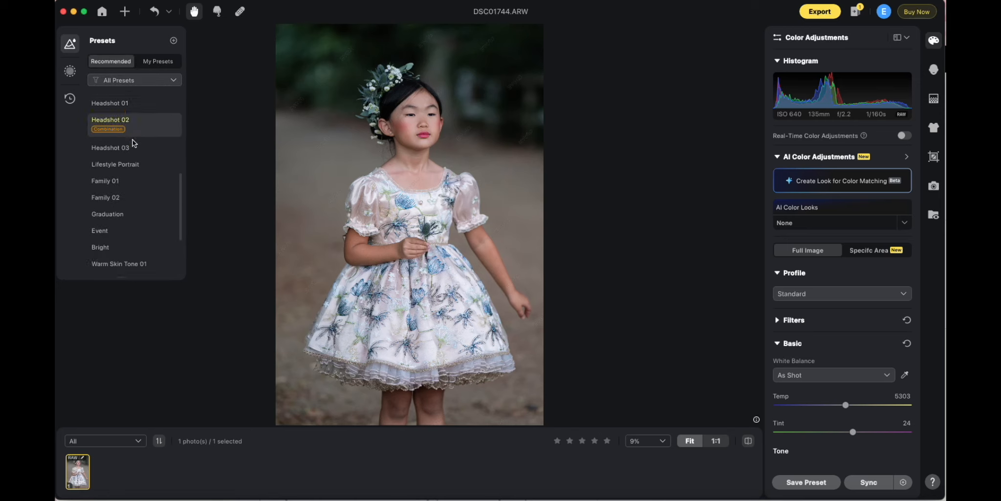
left_click(133, 156)
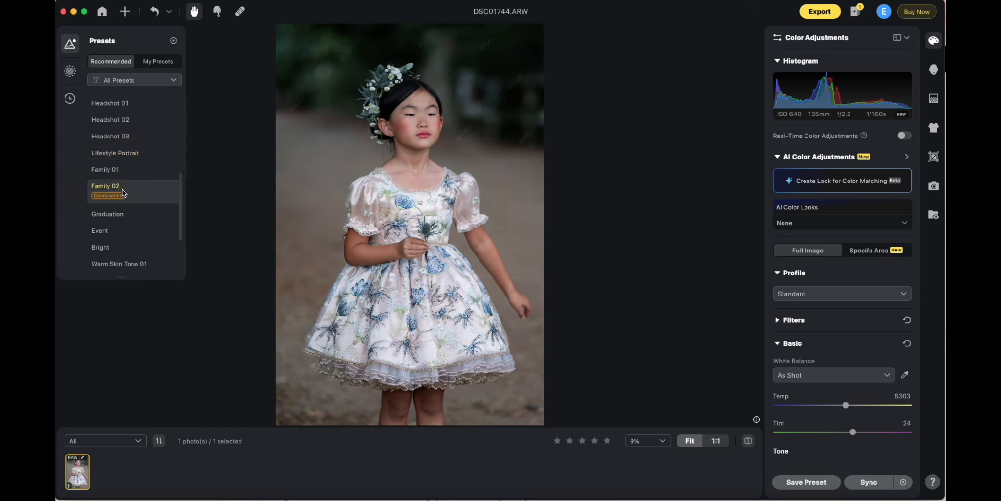
scroll(123, 193, "down", 4)
left_click(128, 175)
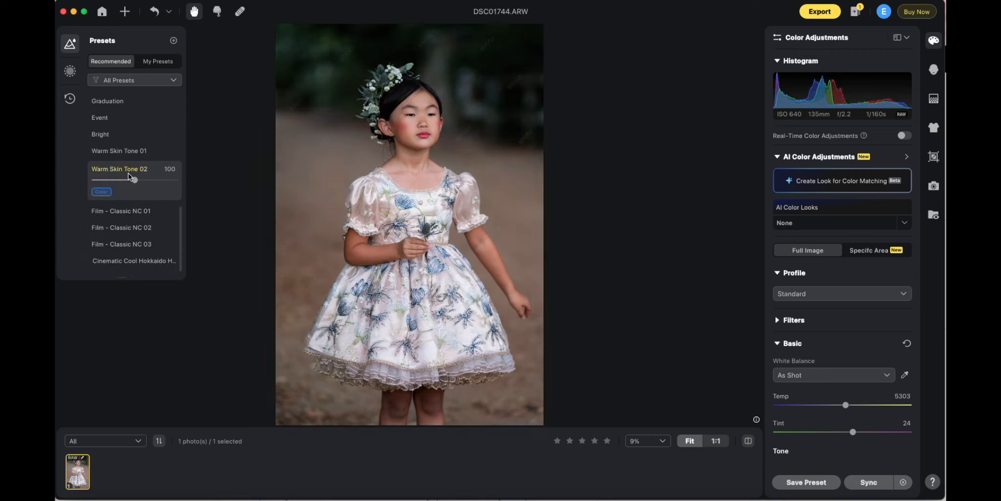
left_click(134, 149)
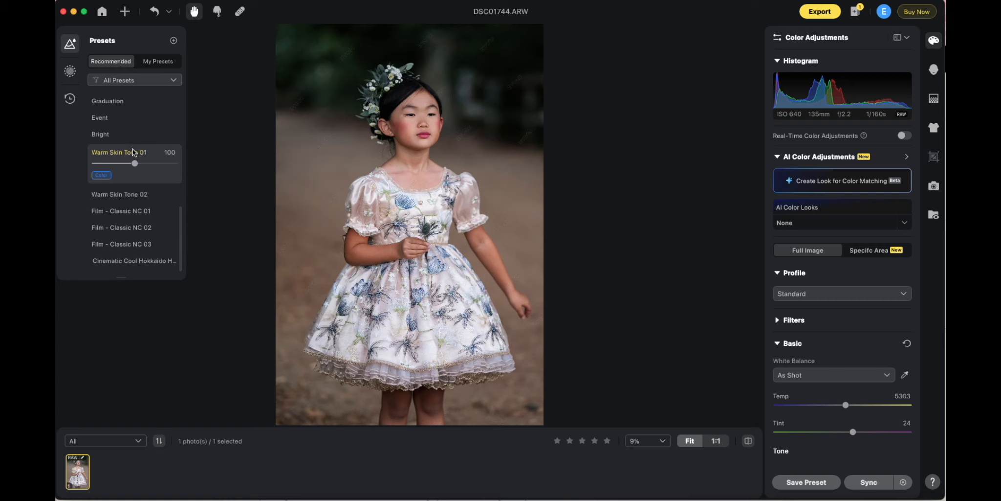
scroll(134, 151, "up", 5)
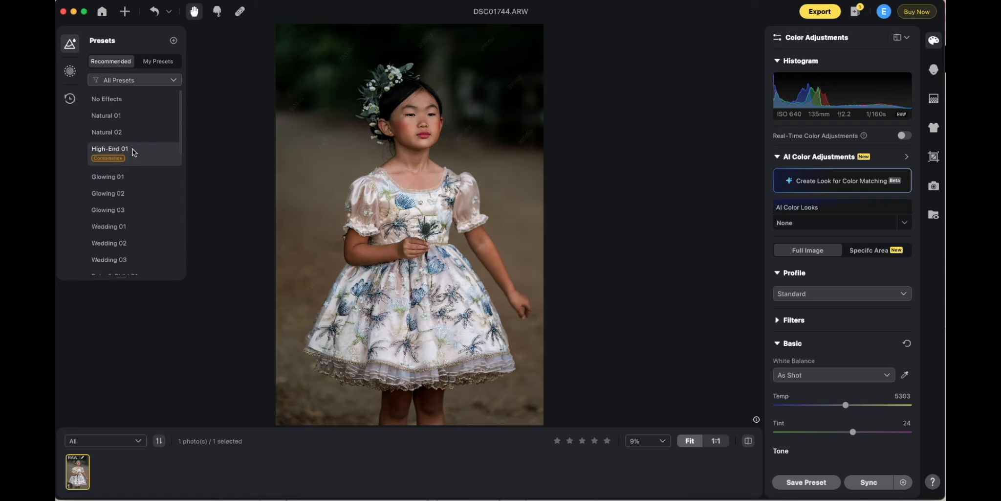
- Filter the presets to Color and apply the Bright preset at a strength of 86
left_click(151, 80)
left_click(129, 111)
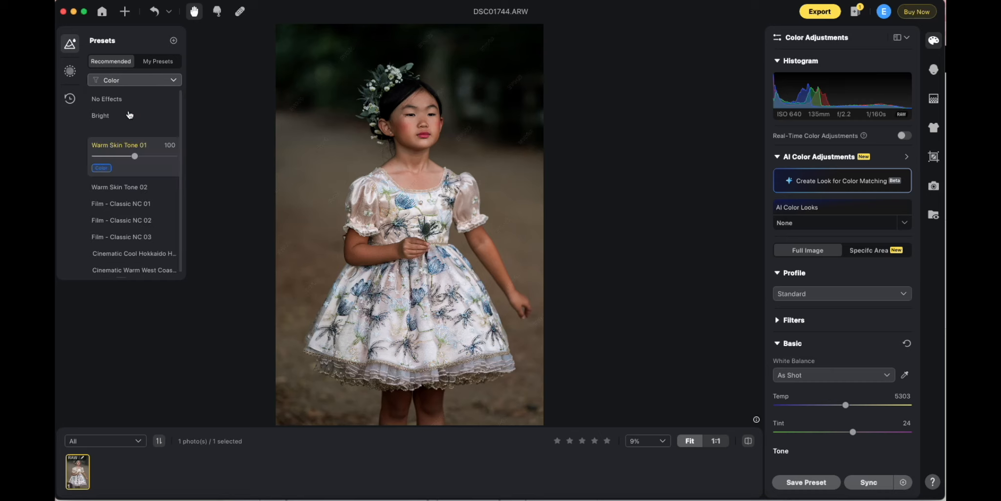
left_click(129, 123)
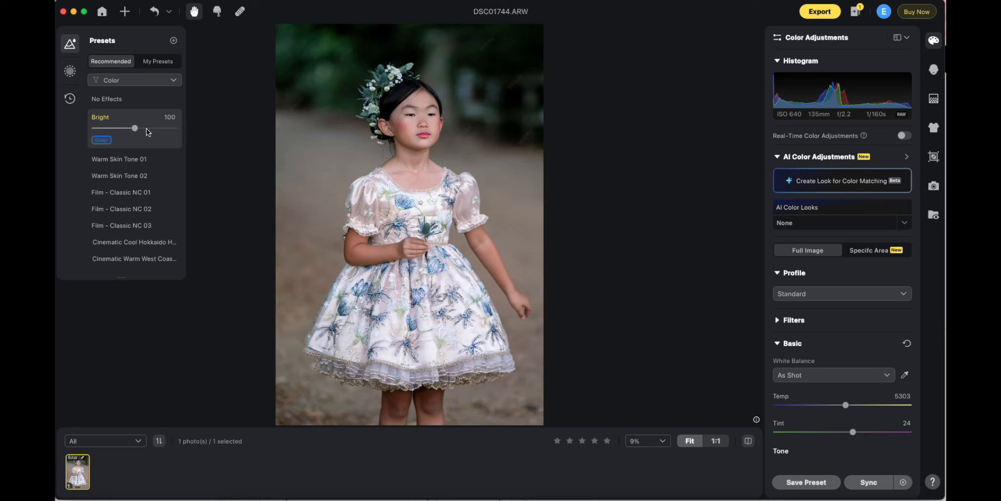
left_click_drag(135, 128, 129, 129)
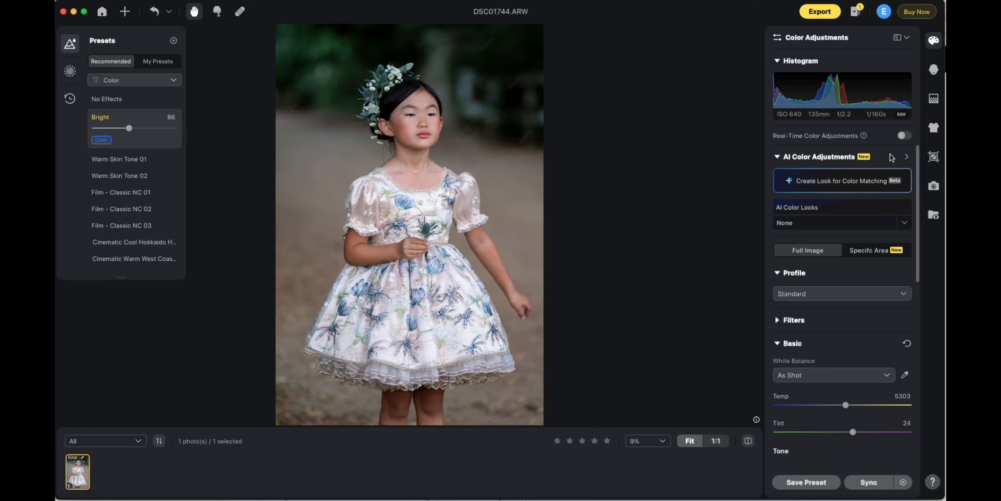
- Expand the Filters section of the color adjustments to show the filter thumbnails
scroll(823, 264, "down", 5)
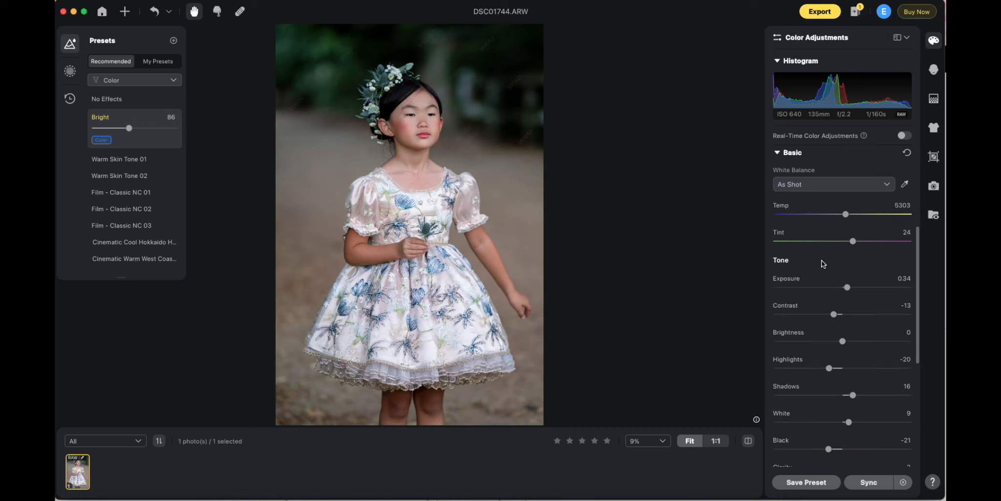
scroll(823, 264, "up", 3)
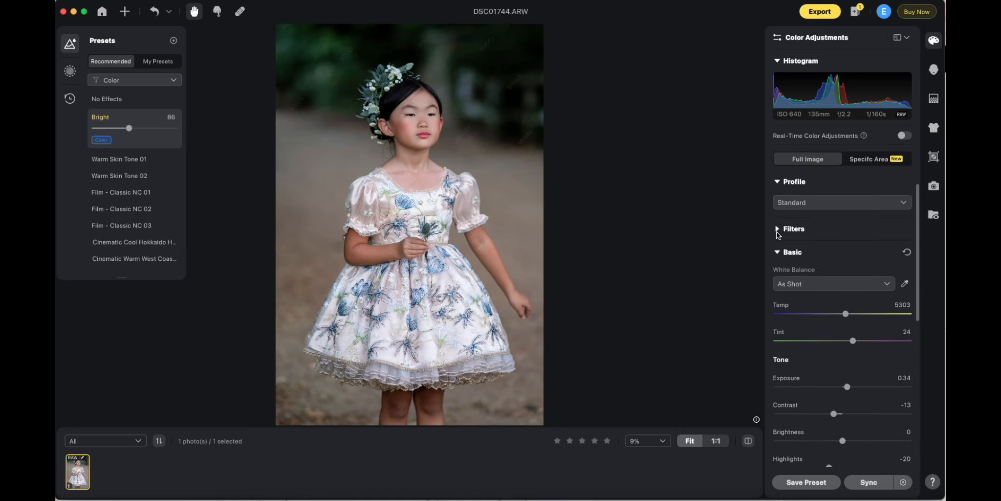
left_click(777, 229)
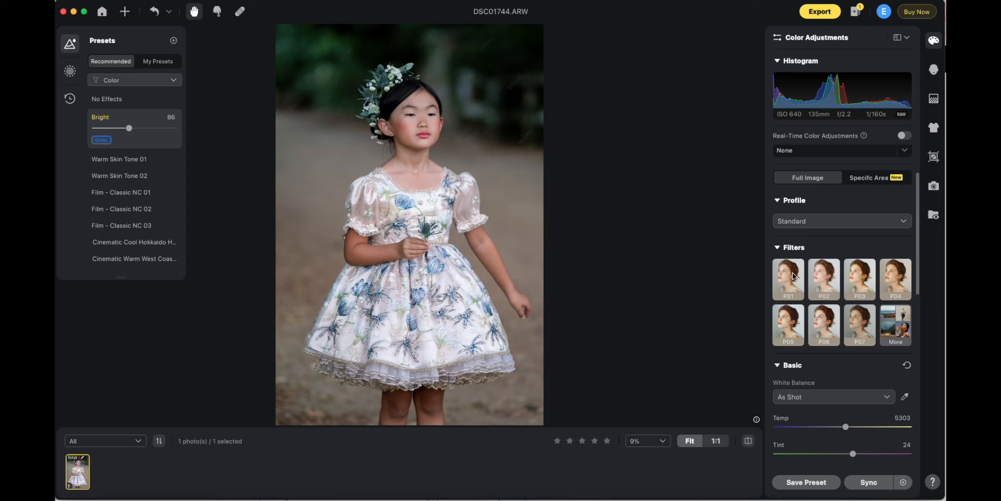
scroll(793, 275, "down", 2)
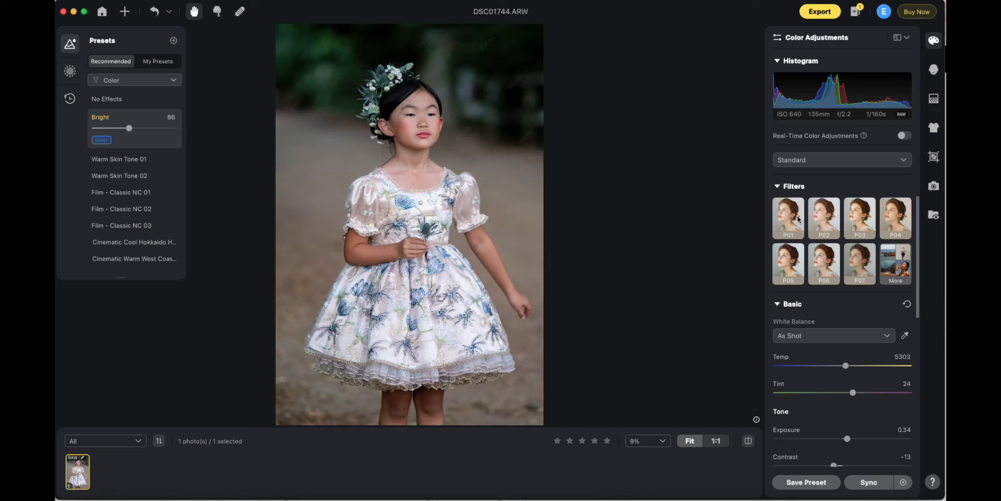
- Try the filters P01 to P07 on the photo in turn, rechecking P04 and P03
left_click(792, 221)
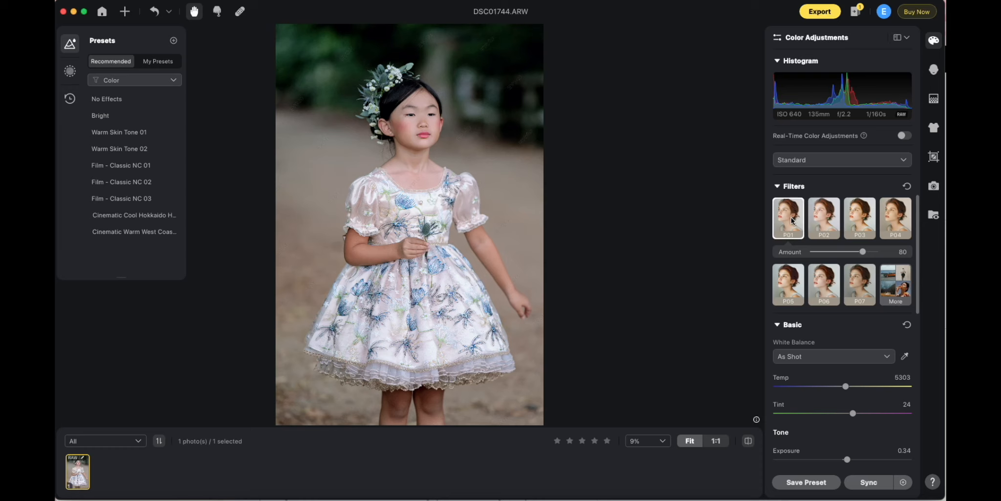
left_click(821, 221)
left_click(855, 221)
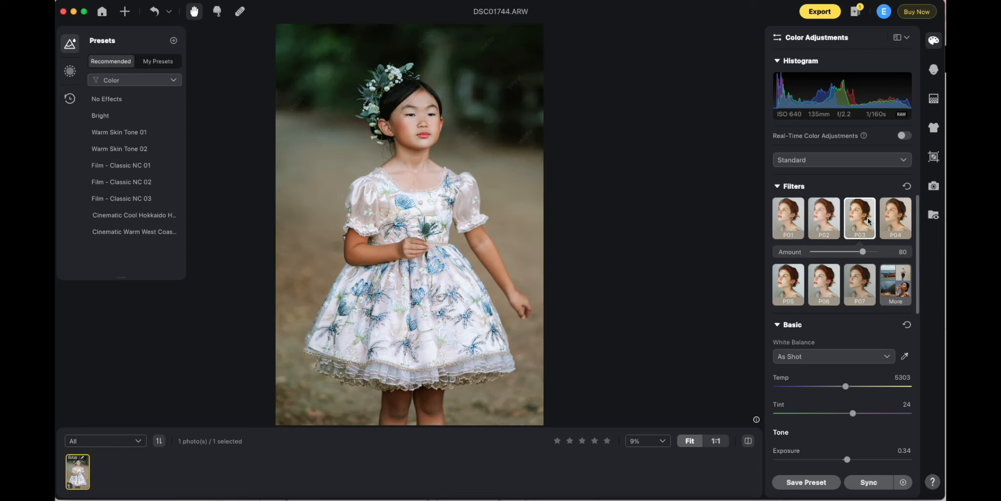
left_click(902, 221)
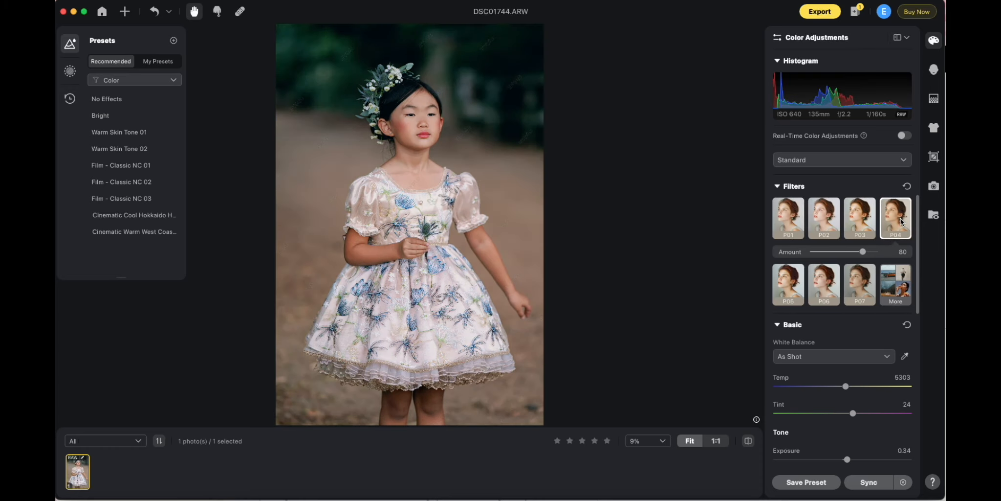
left_click(785, 222)
left_click(788, 283)
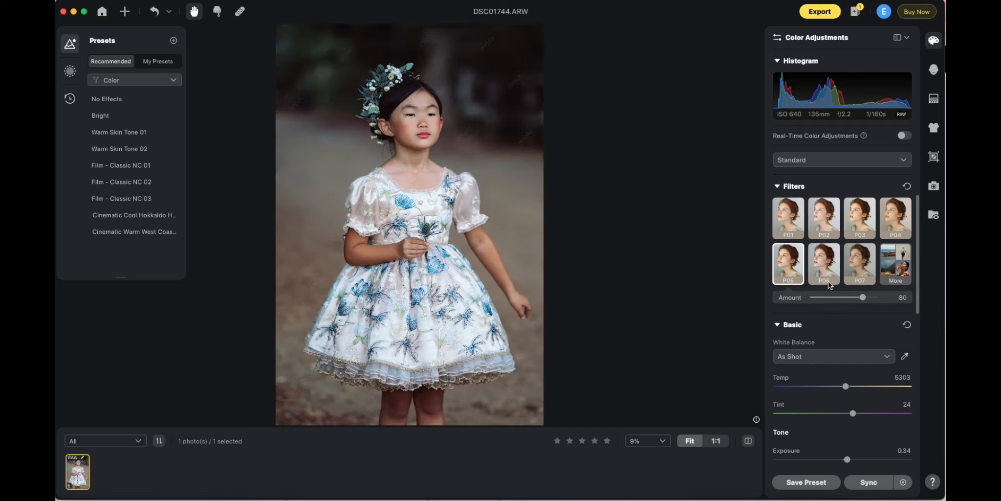
left_click(826, 281)
left_click(854, 271)
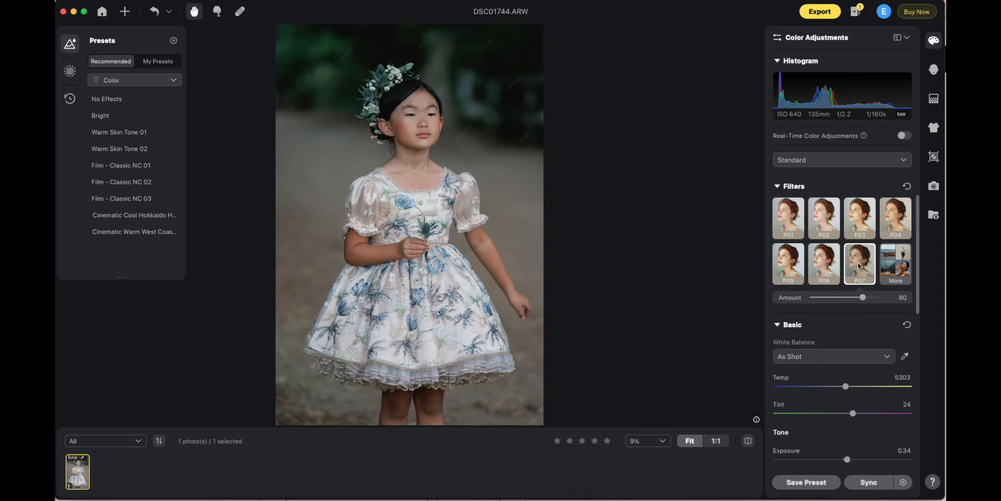
left_click(906, 219)
left_click(862, 221)
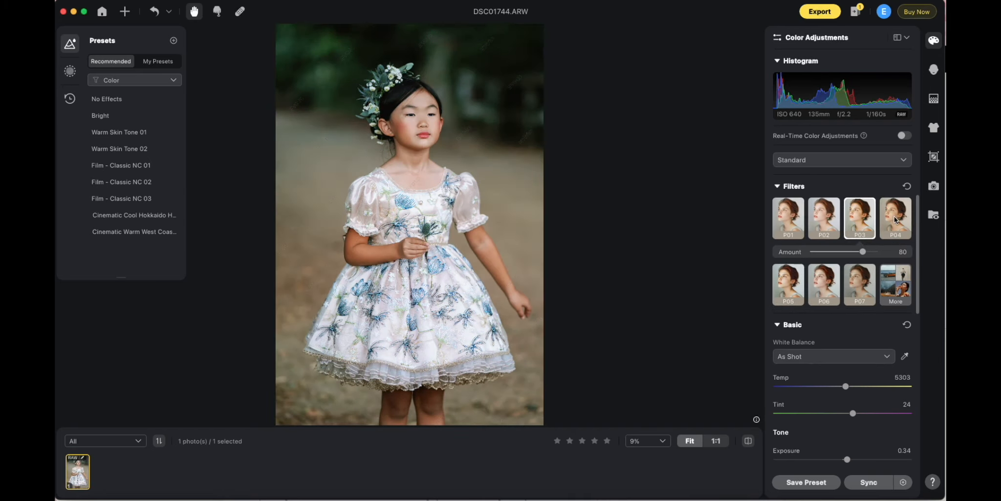
- Apply the P04 filter to the photo with its Amount set to 32
left_click(896, 219)
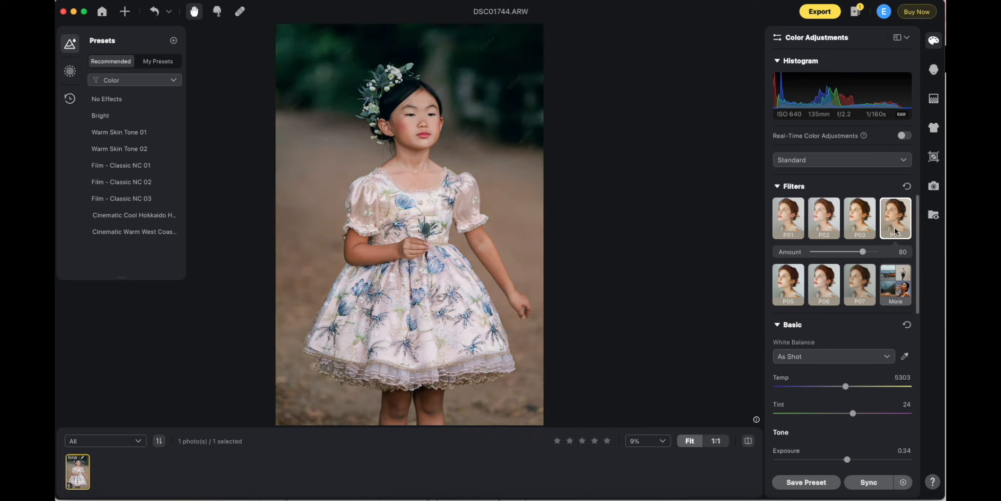
left_click_drag(863, 251, 833, 255)
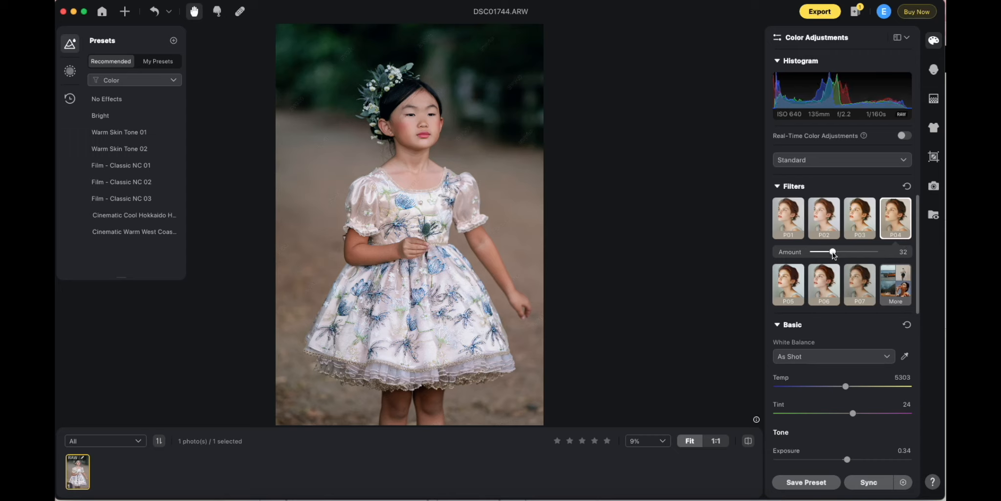
scroll(833, 252, "down", 3)
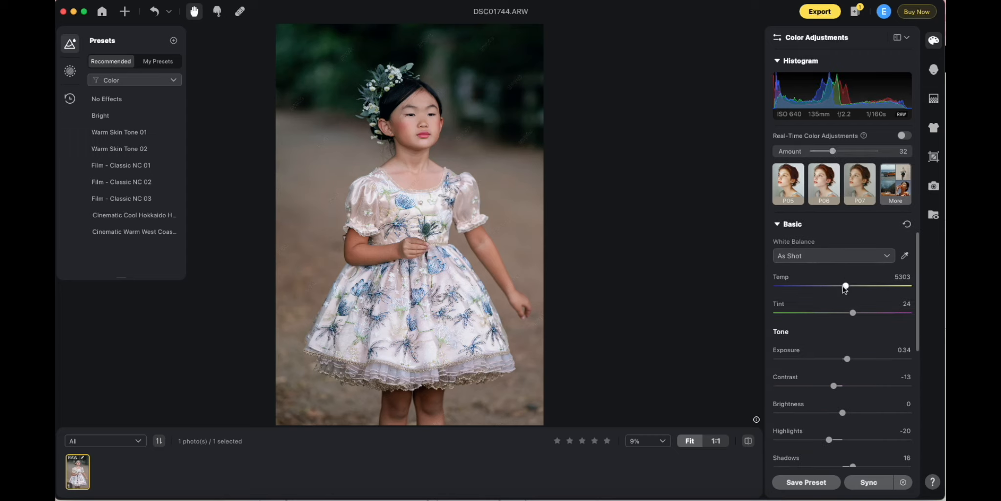
- Set the white balance Temp to 5345 and the Exposure to 0.40
left_click_drag(847, 288, 849, 290)
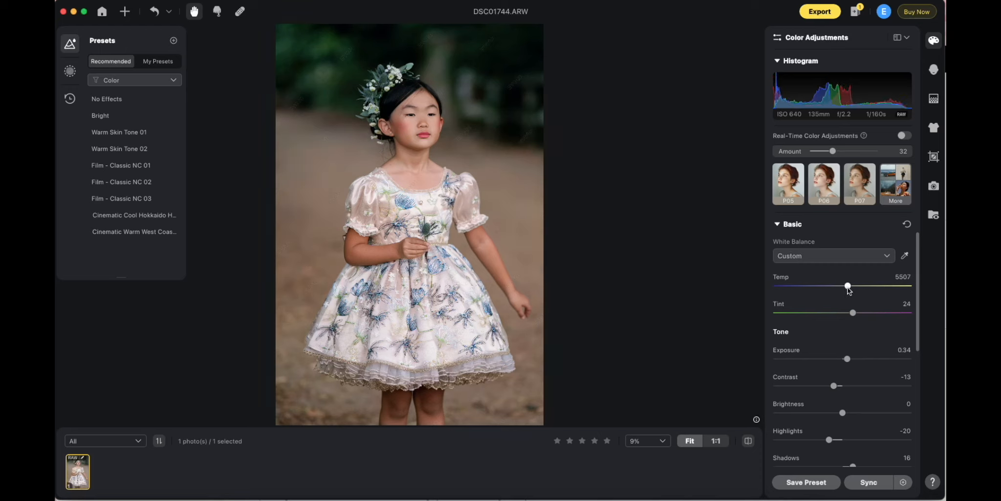
scroll(848, 190, "down", 4)
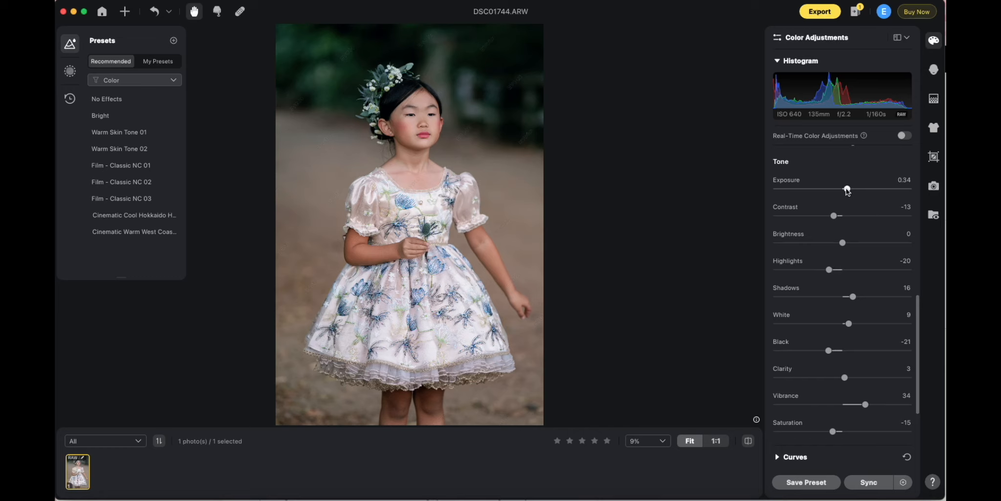
left_click_drag(847, 190, 849, 191)
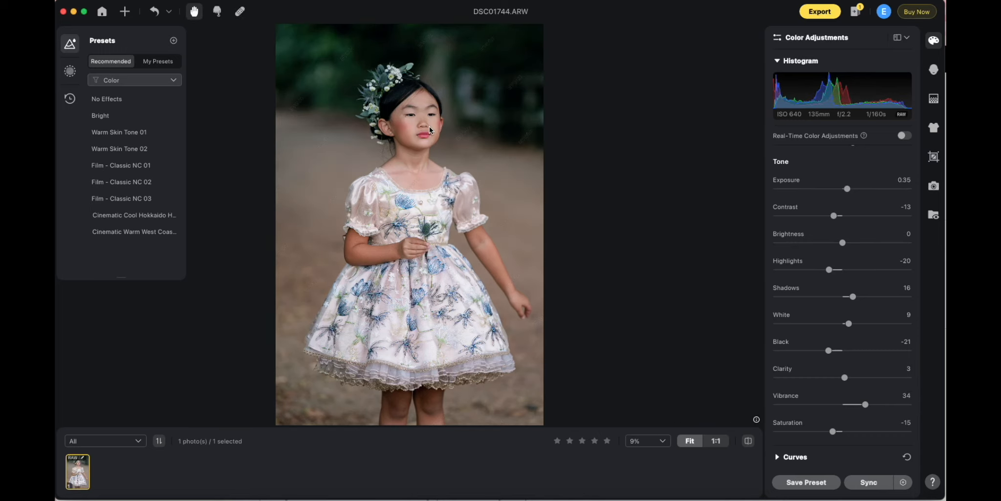
scroll(435, 169, "up", 3)
scroll(437, 173, "down", 3)
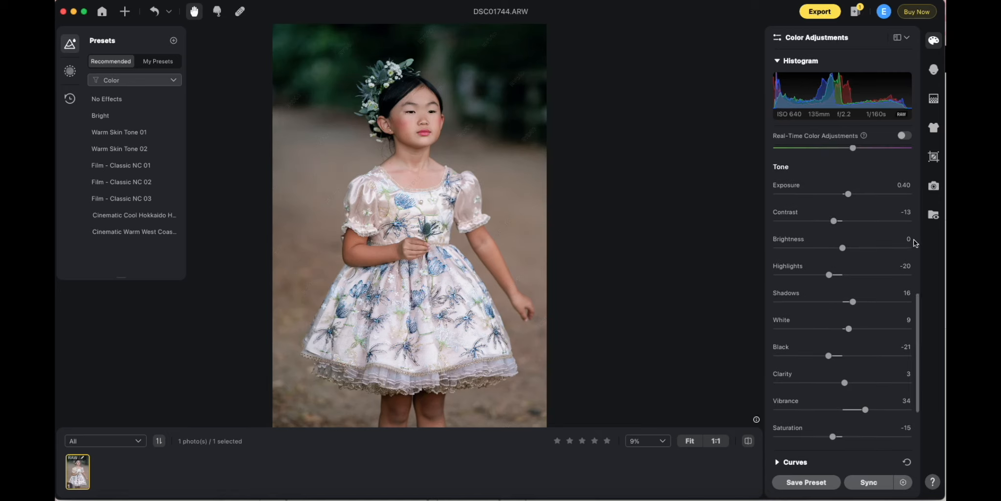
- Set the Brightness to 2 and look over the remaining Tone sliders
scroll(839, 201, "down", 3)
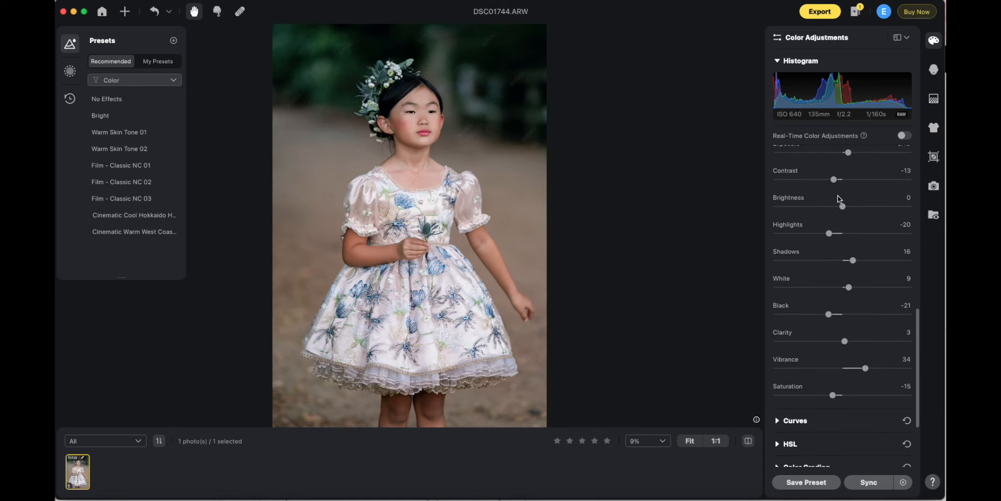
left_click_drag(843, 206, 846, 210)
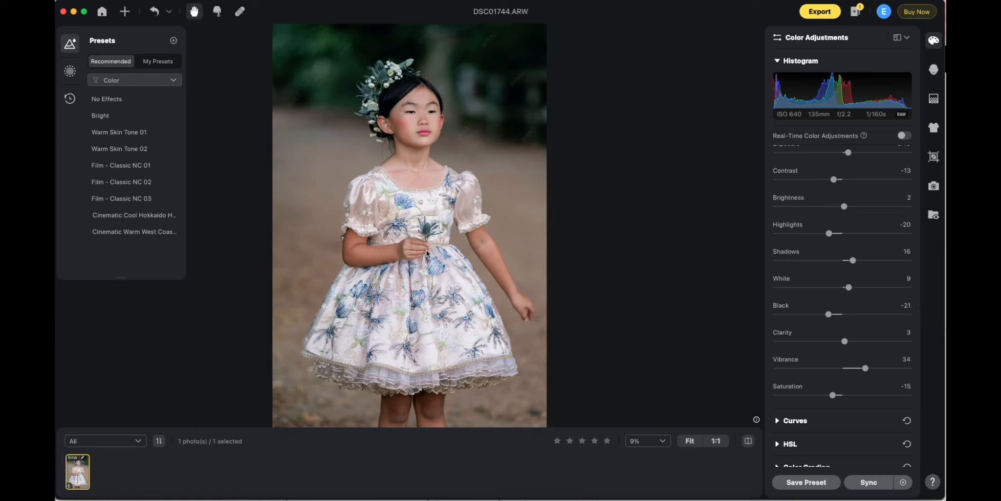
scroll(858, 259, "down", 3)
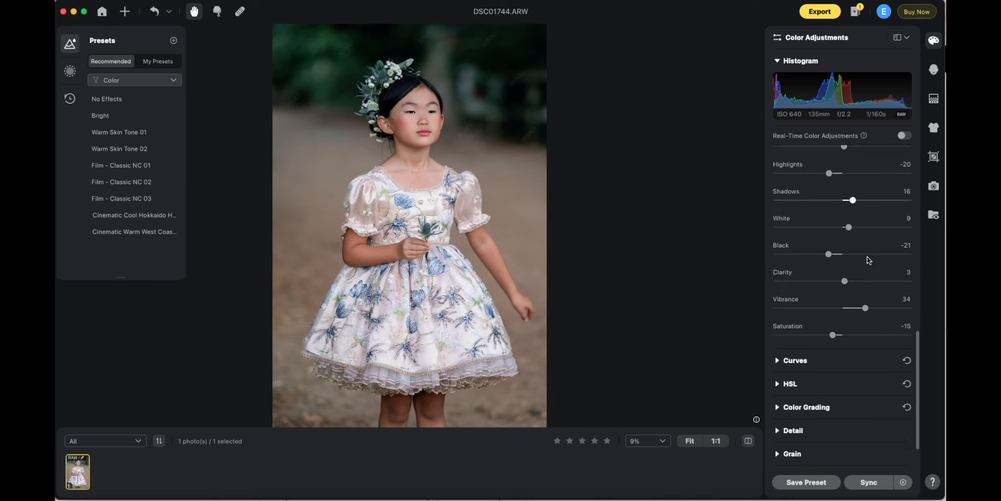
scroll(866, 260, "up", 5)
scroll(869, 260, "down", 3)
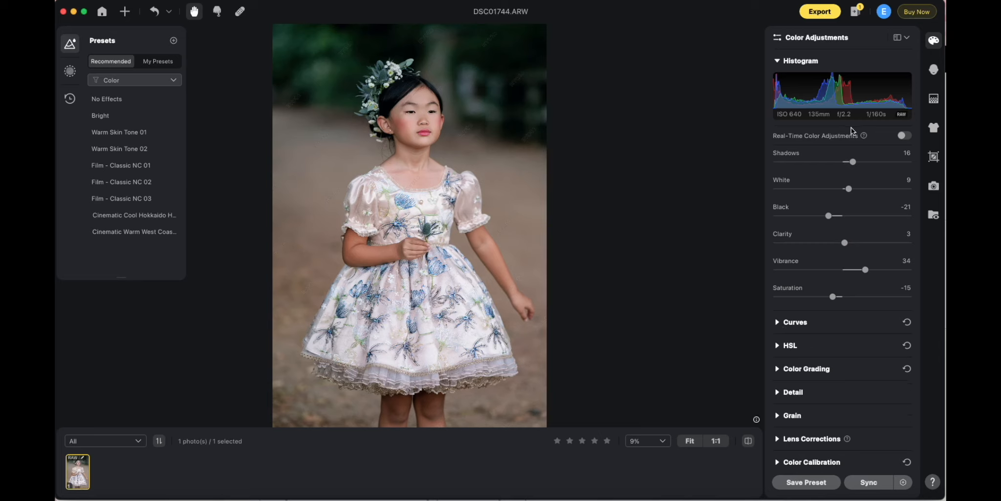
scroll(853, 131, "up", 5)
scroll(875, 177, "down", 6)
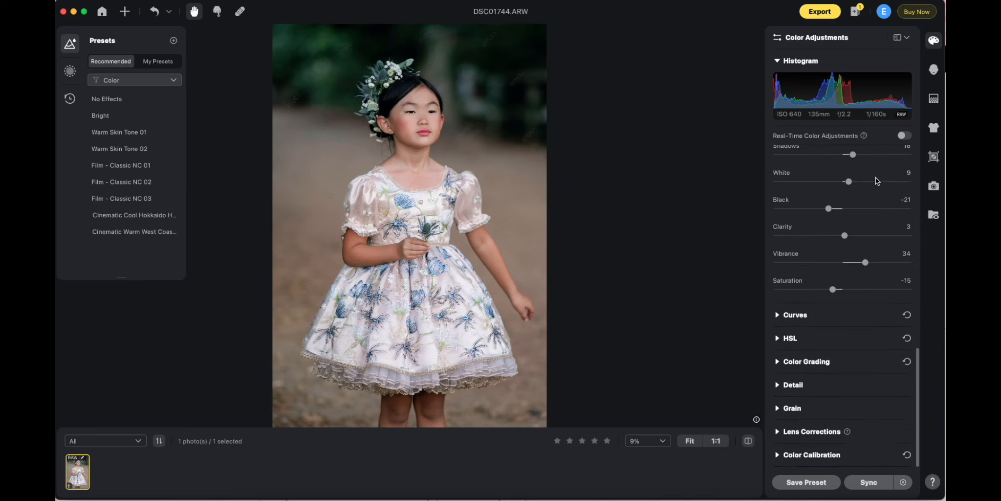
- Expand the Curves section and examine its Highlights, Lights, Darks and Shadows sliders
left_click(778, 315)
scroll(903, 278, "down", 5)
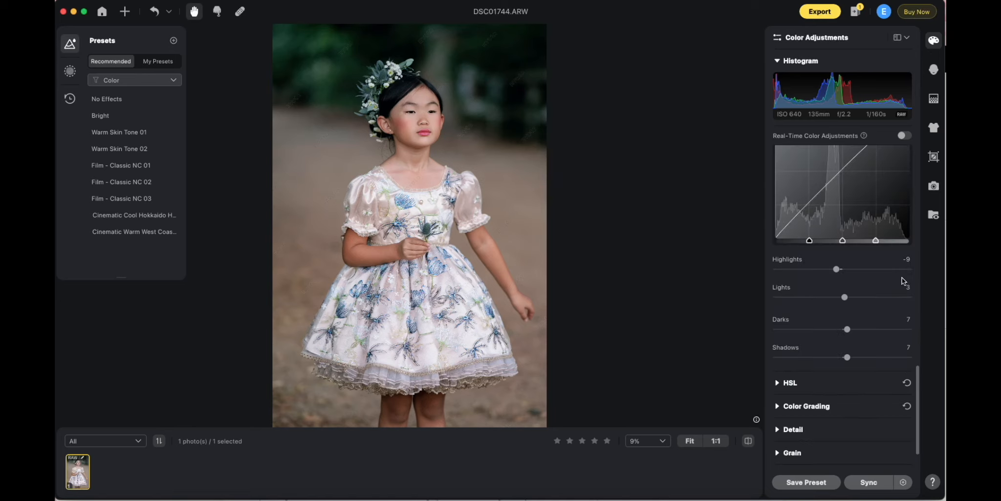
scroll(903, 280, "down", 2)
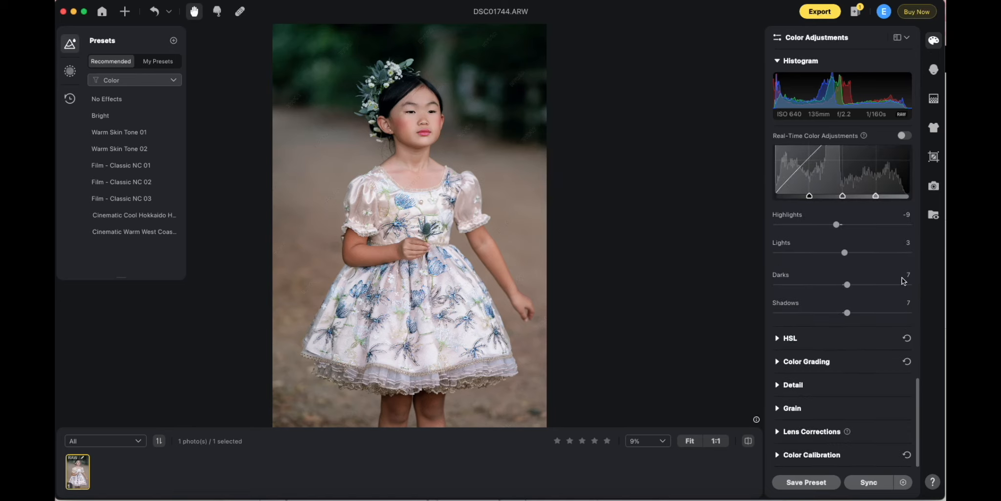
- Expand Color Calibration and set the Red Primary Hue to -6 and its Saturation to 2
left_click(777, 455)
scroll(852, 254, "down", 10)
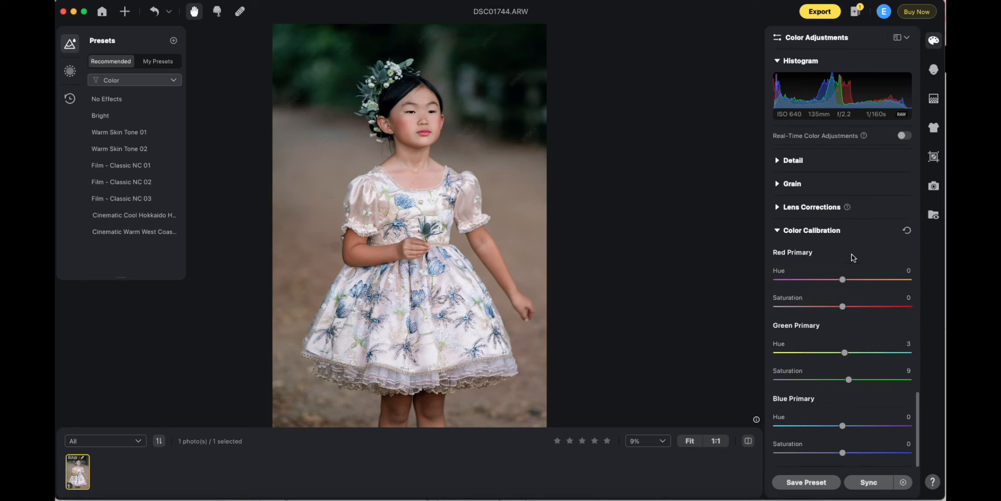
mouse_move(844, 280)
left_mouse_down()
mouse_move(859, 280)
mouse_move(791, 280)
mouse_move(904, 279)
mouse_move(826, 281)
mouse_move(839, 281)
left_mouse_up()
left_click(852, 279)
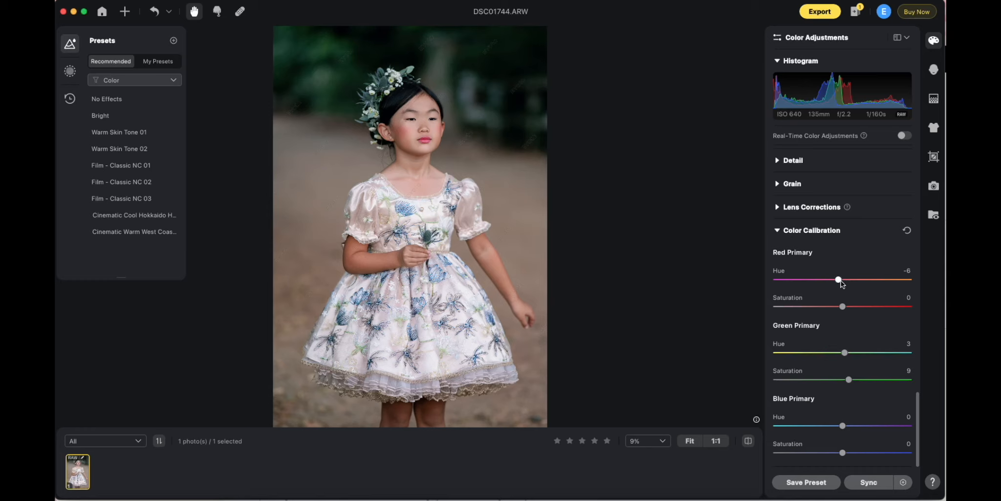
left_click_drag(843, 307, 846, 306)
- Set the Blue Primary Hue to -9 and raise the Blue Primary Saturation slightly
mouse_move(843, 425)
left_mouse_down()
mouse_move(878, 426)
mouse_move(817, 426)
mouse_move(836, 426)
left_mouse_up()
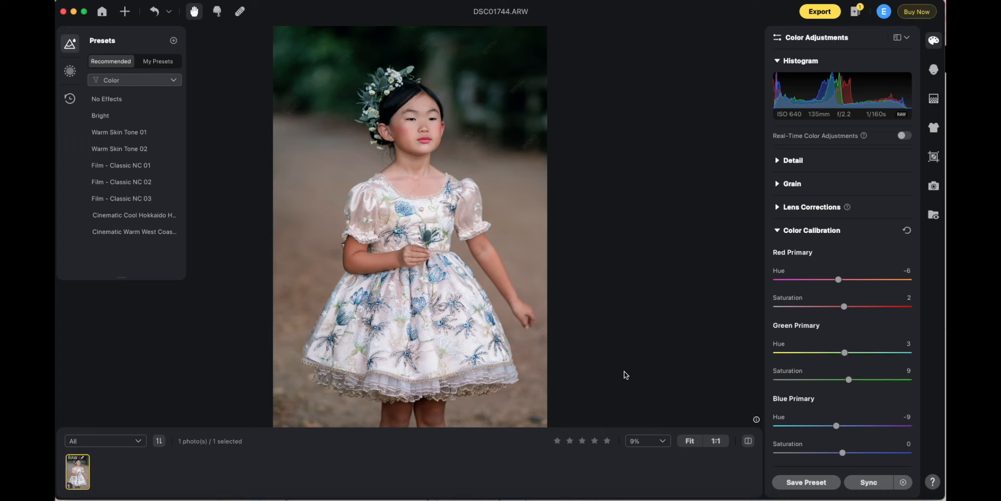
mouse_move(836, 425)
left_mouse_down()
mouse_move(896, 427)
mouse_move(817, 428)
mouse_move(836, 426)
left_mouse_up()
left_click_drag(847, 456, 849, 454)
- Expand the HSL and Color Grading sections and look over their settings
scroll(778, 407, "up", 6)
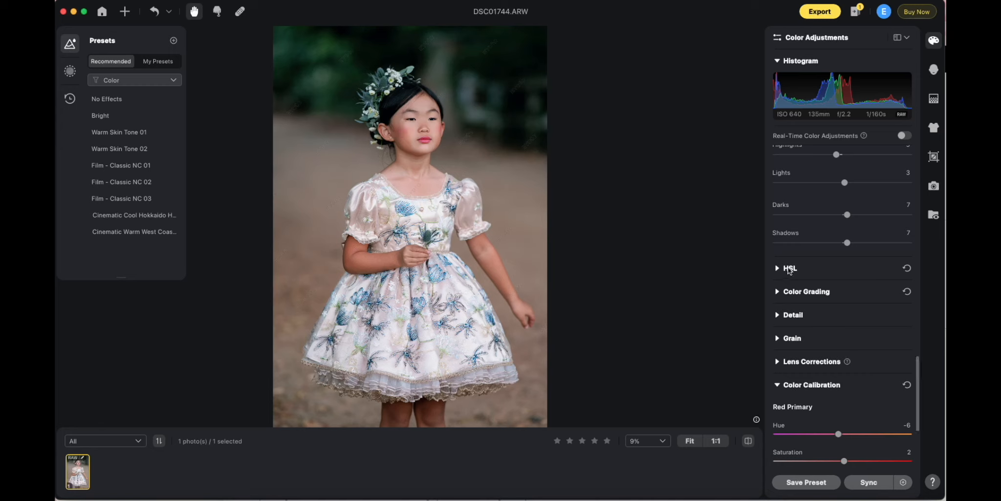
left_click(789, 269)
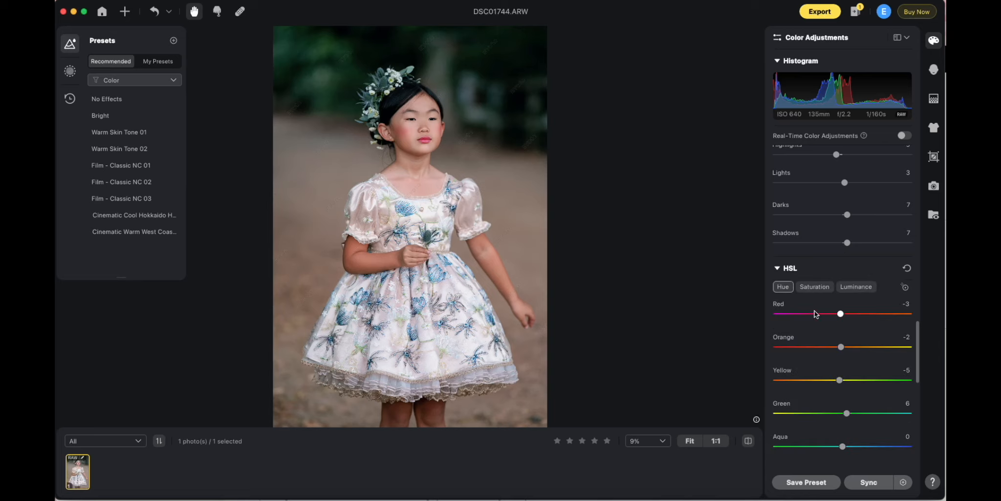
scroll(818, 230, "down", 6)
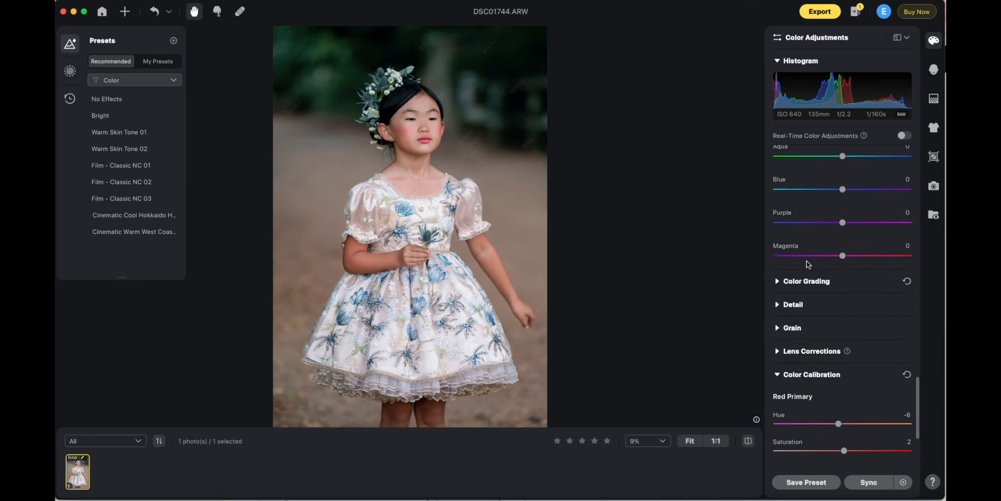
left_click(809, 283)
scroll(851, 275, "down", 5)
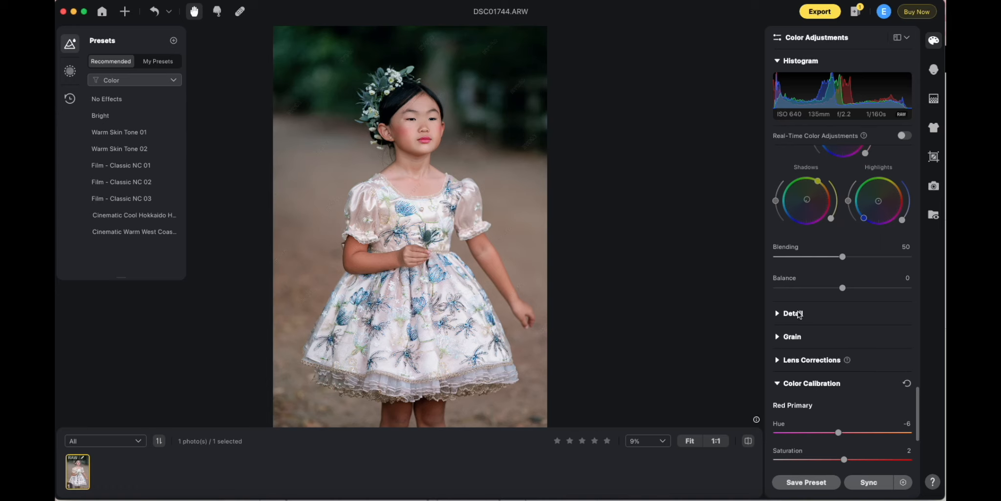
- Expand the Detail section and set Sharpen to 53 while viewing the girl's face up close
left_click(853, 310)
scroll(855, 299, "down", 2)
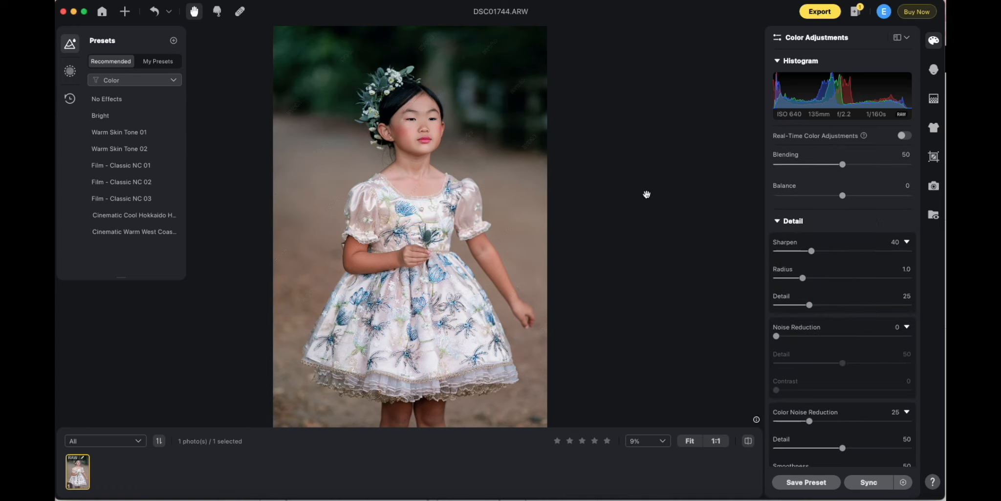
scroll(421, 121, "up", 5)
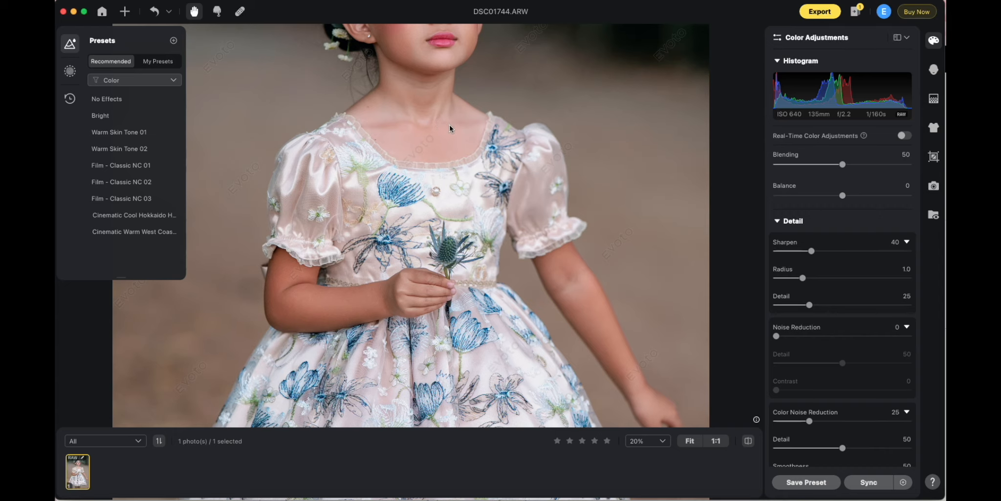
left_click_drag(449, 126, 503, 308)
left_click_drag(512, 253, 464, 248)
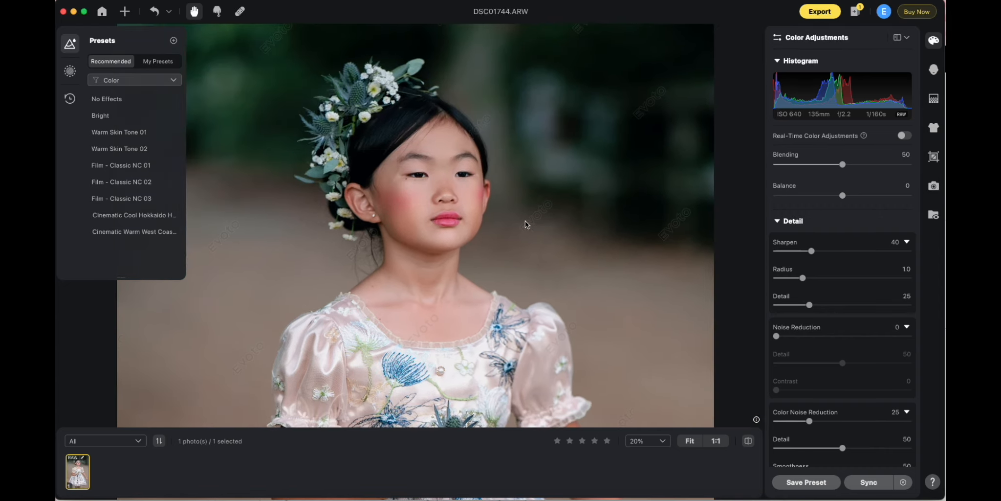
scroll(526, 221, "up", 6)
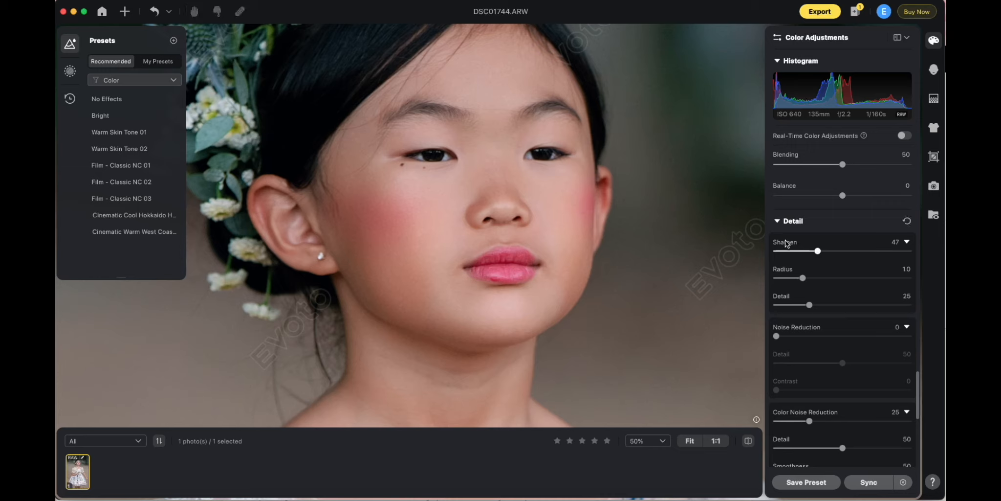
left_click_drag(812, 252, 826, 254)
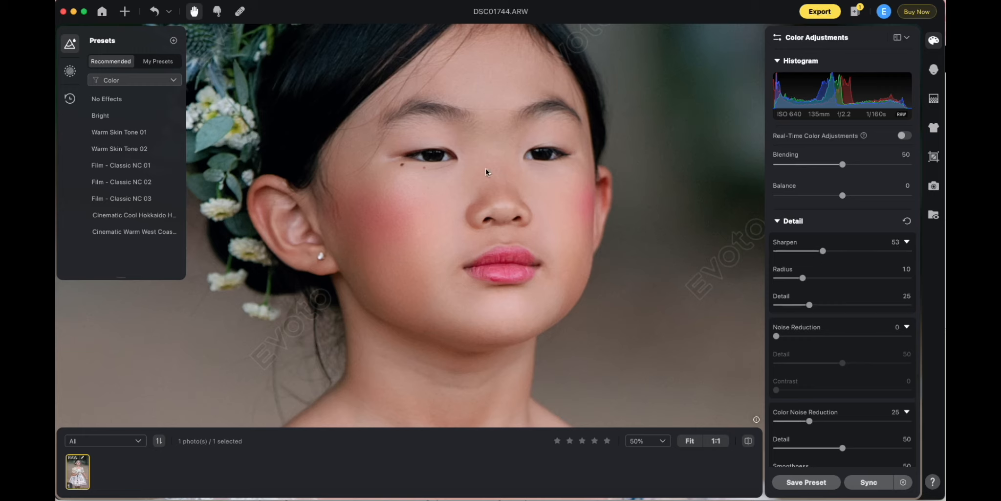
- Nudge the sharpening Radius up slightly and set the sharpening Detail to 35
left_click_drag(807, 280, 812, 281)
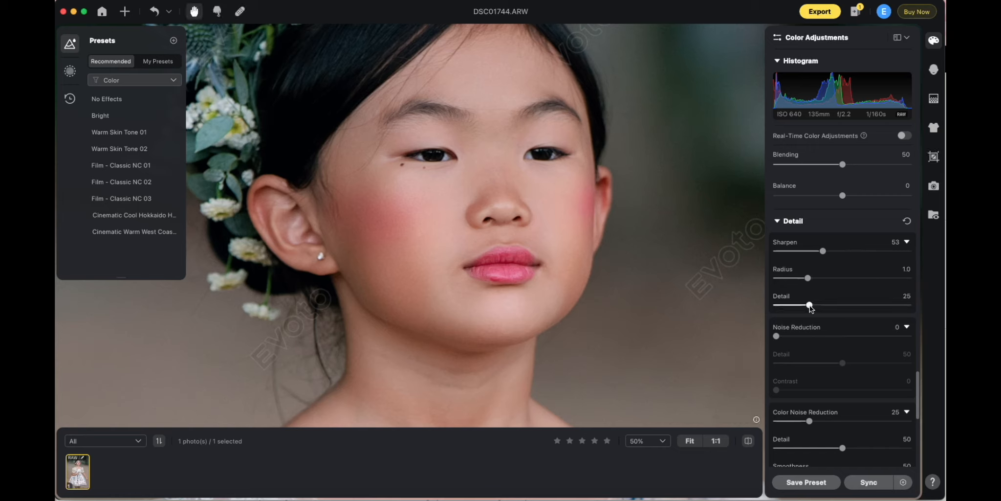
mouse_move(811, 306)
left_mouse_down()
mouse_move(890, 306)
mouse_move(824, 306)
left_mouse_up()
left_click(822, 306)
left_click_drag(821, 305, 823, 305)
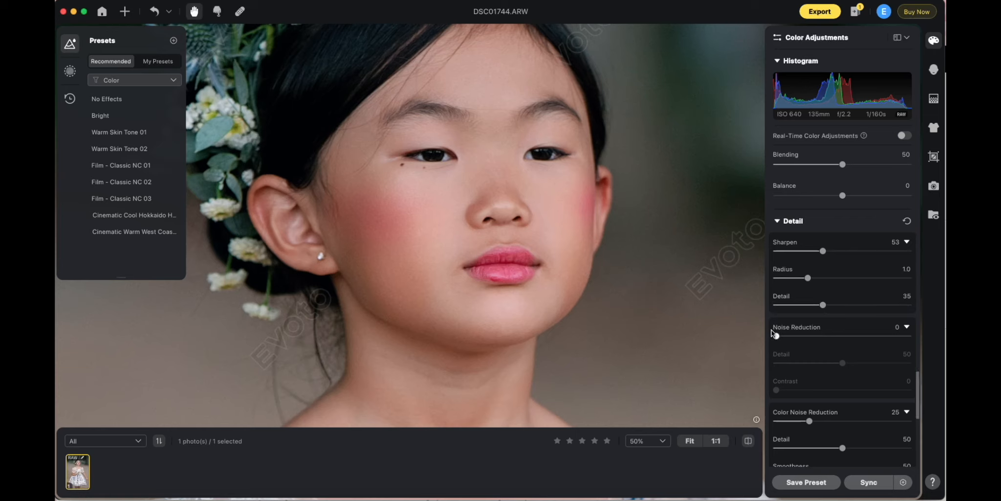
- Try the Noise Reduction at 17 and at 24 while inspecting the skin on the face
left_click_drag(583, 259, 565, 279)
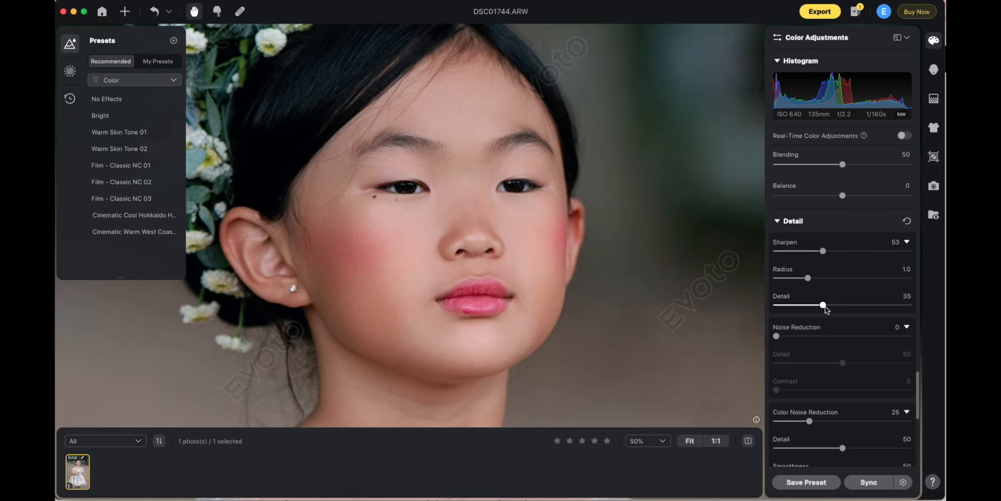
left_click_drag(777, 337, 799, 336)
key("space")
left_click_drag(197, 203, 272, 201)
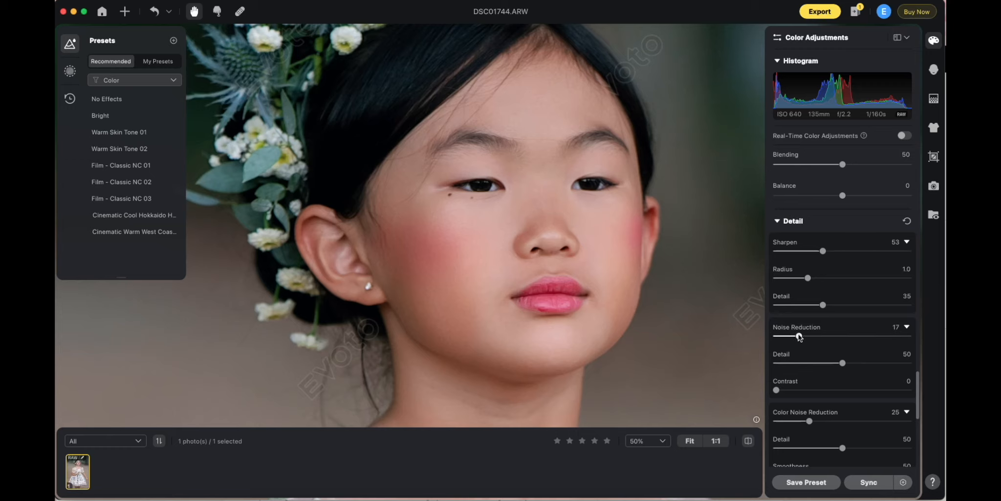
left_click_drag(799, 337, 808, 336)
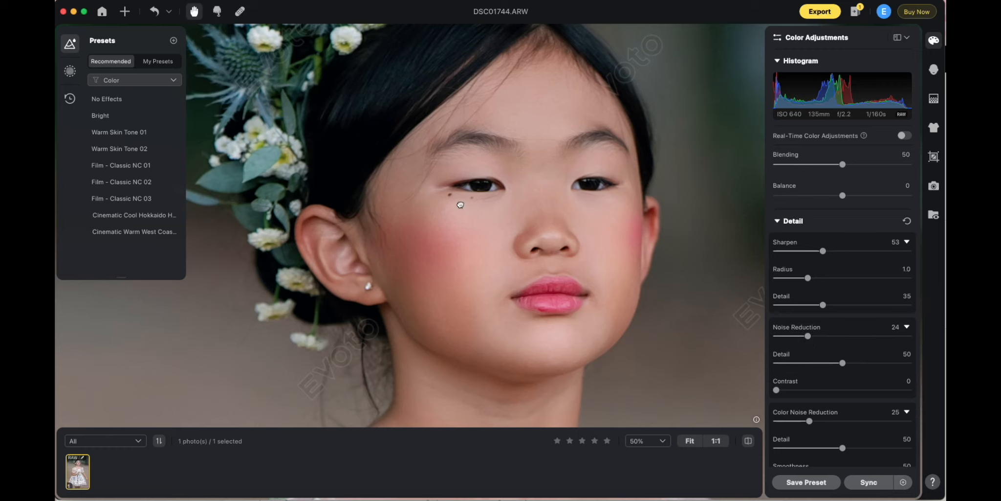
left_click_drag(460, 205, 429, 206)
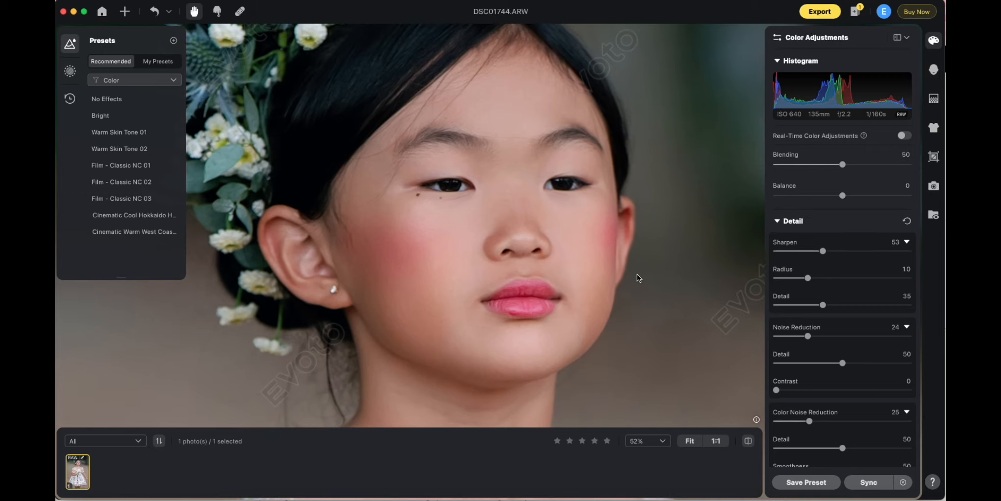
- Set the Noise Reduction to 17 with the whole portrait back in view
scroll(637, 274, "down", 1)
scroll(637, 273, "down", 5)
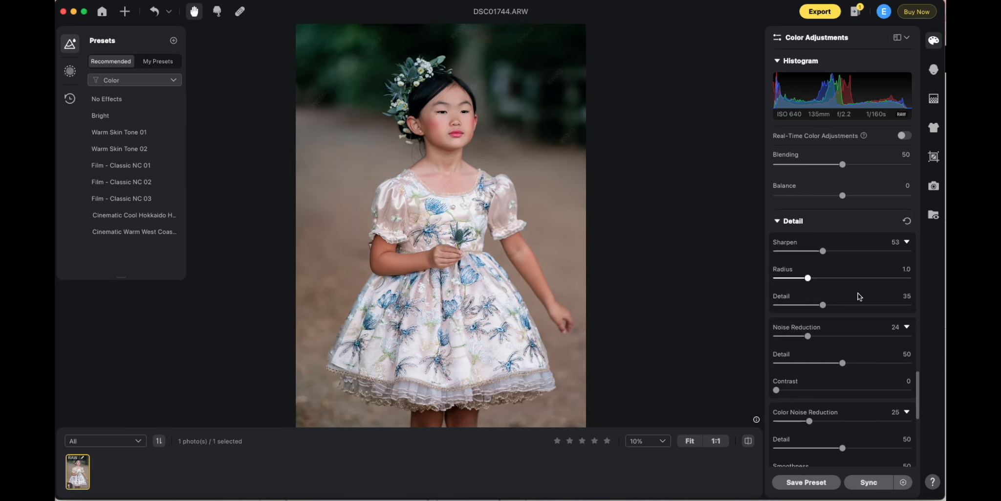
left_click_drag(802, 335, 793, 336)
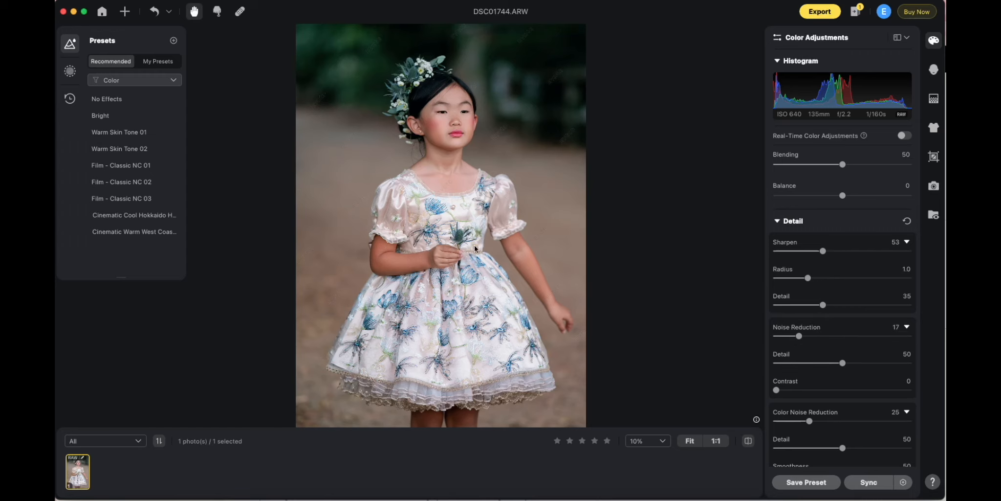
left_click_drag(544, 246, 532, 268)
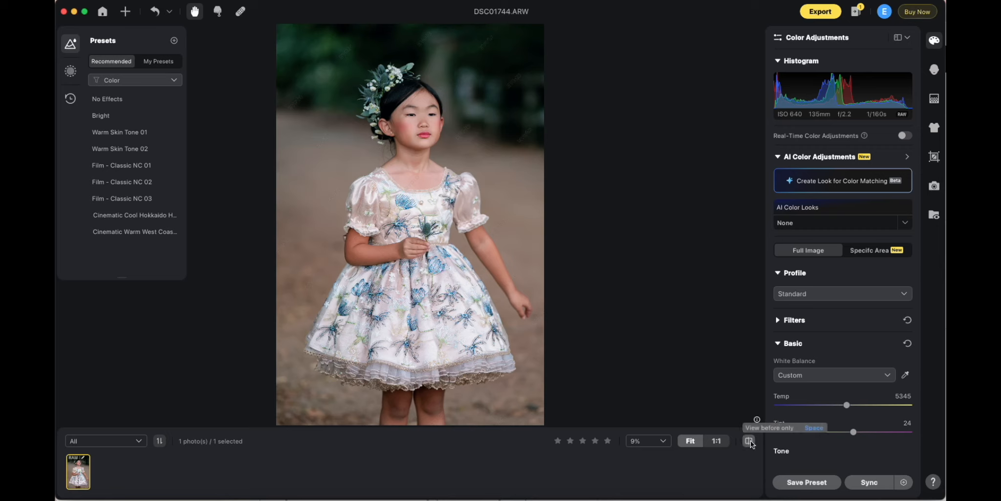
- Compare the graded portrait with the unedited original and review the basic adjustments
left_click(751, 443)
left_click(751, 443)
left_click(751, 443)
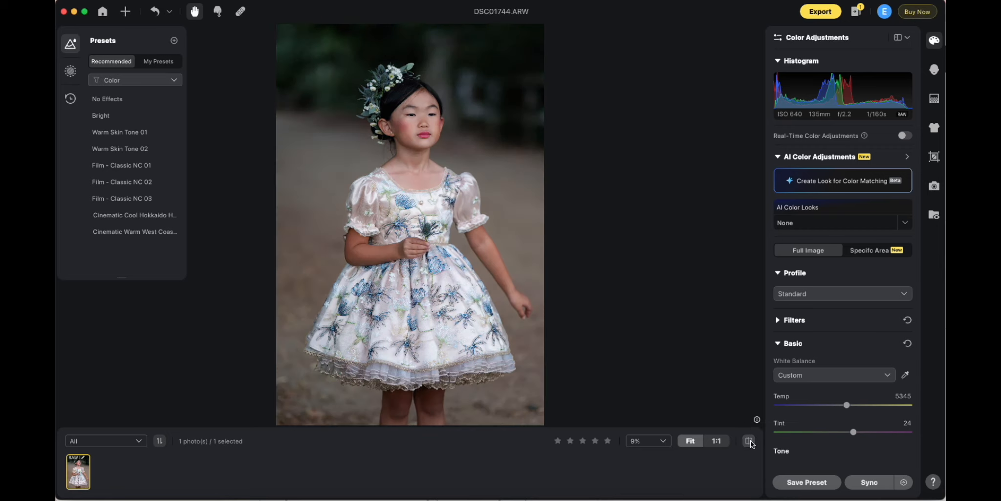
left_click(751, 443)
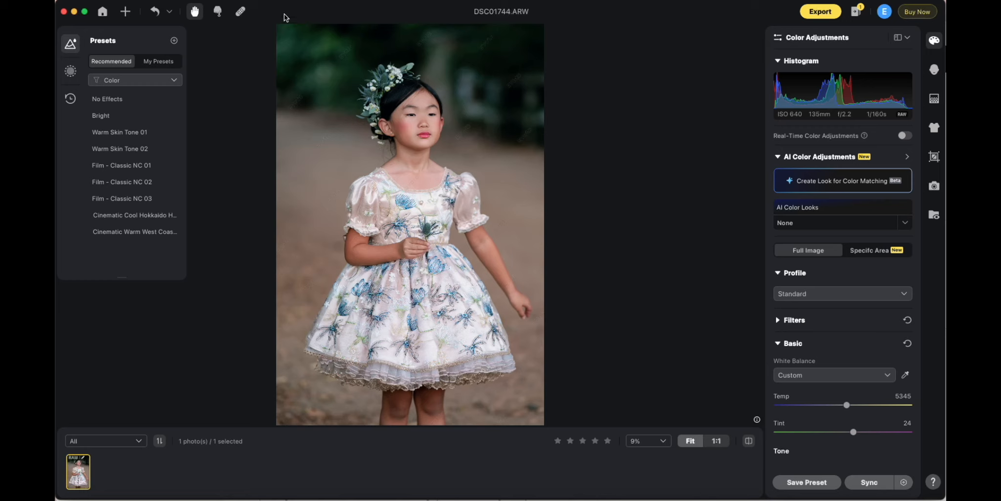
left_click_drag(452, 68, 450, 117)
scroll(848, 340, "down", 10)
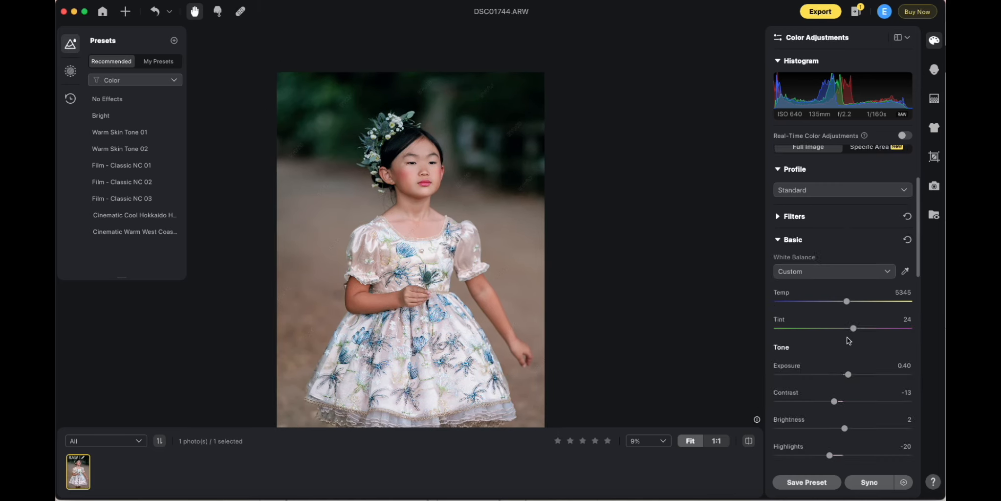
- Raise the Shadows of the portrait in stages to 51 while checking the dark background and hair
left_click(860, 209)
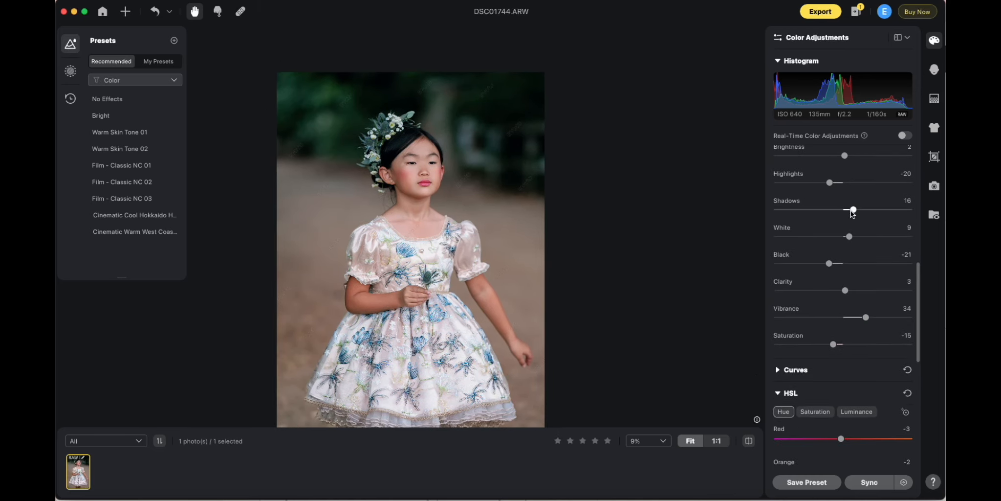
left_click_drag(860, 210, 867, 210)
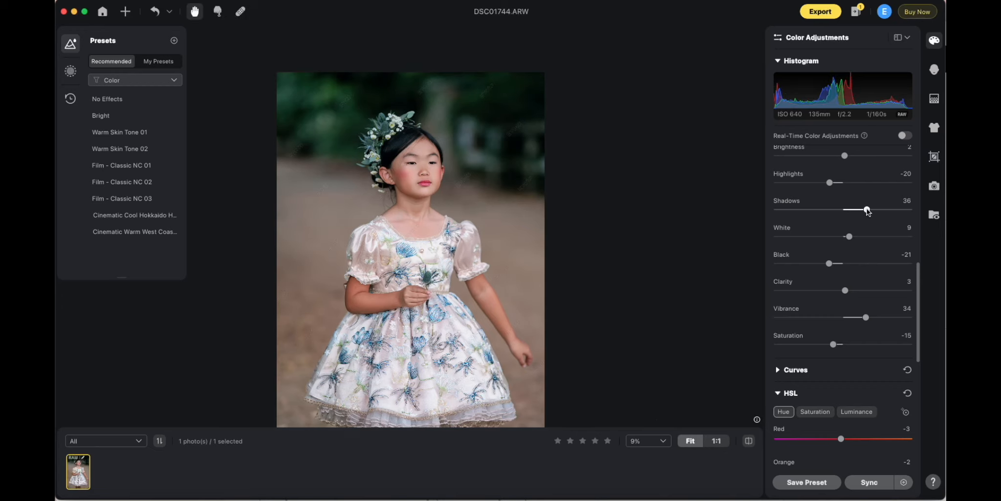
left_click_drag(338, 190, 396, 168)
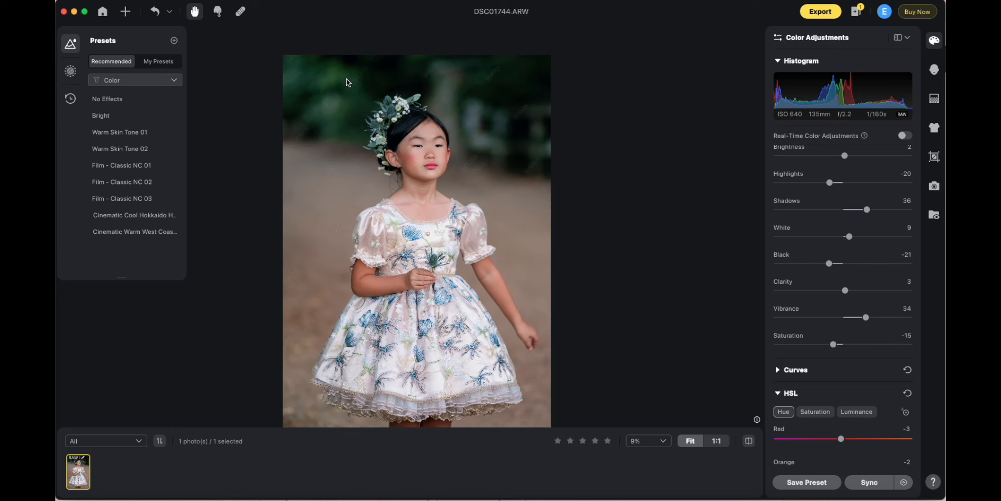
left_click_drag(867, 210, 876, 211)
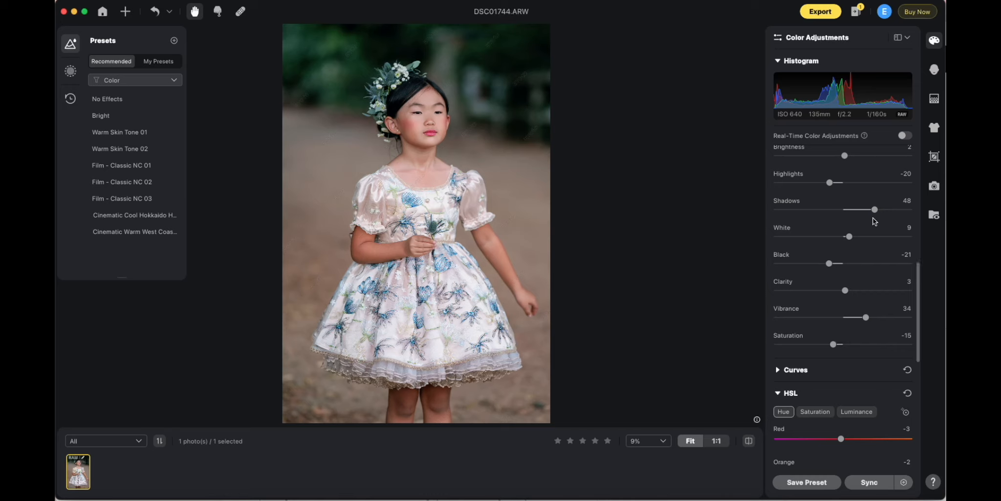
left_click_drag(874, 209, 877, 210)
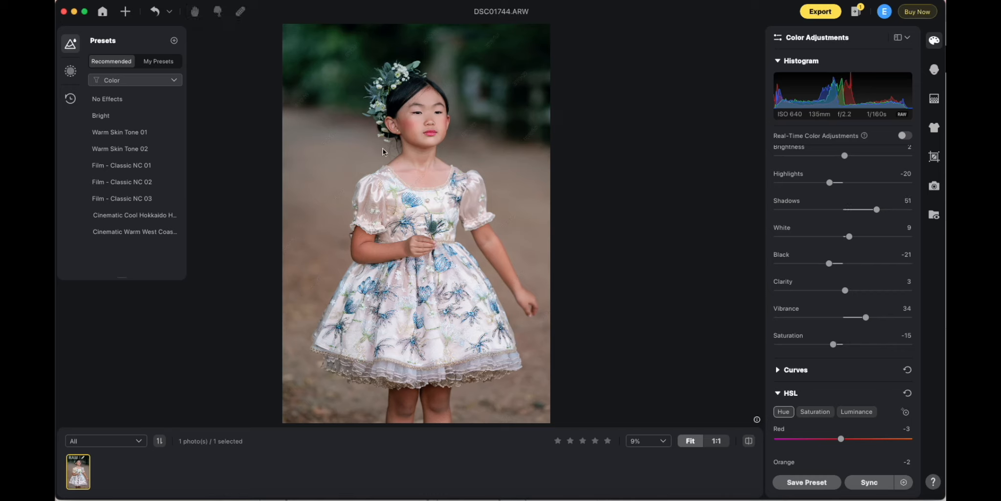
- Compare the graded portrait with the unedited original, toggling between the two versions
left_click(752, 444)
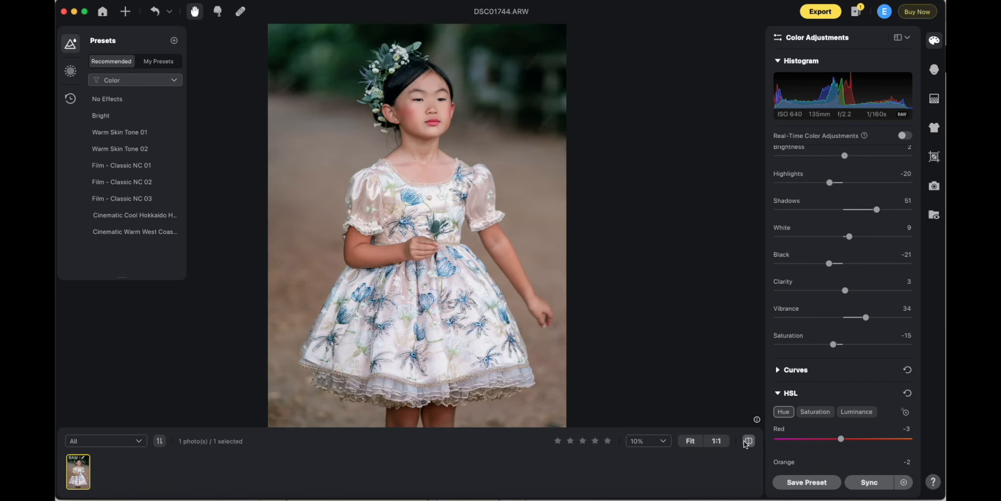
left_click_drag(418, 164, 428, 181)
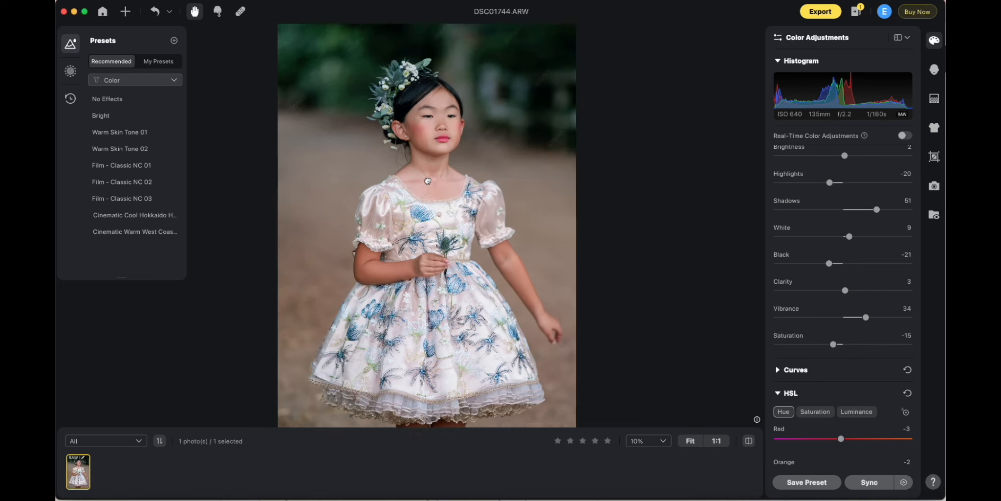
left_click(749, 441)
left_click(750, 442)
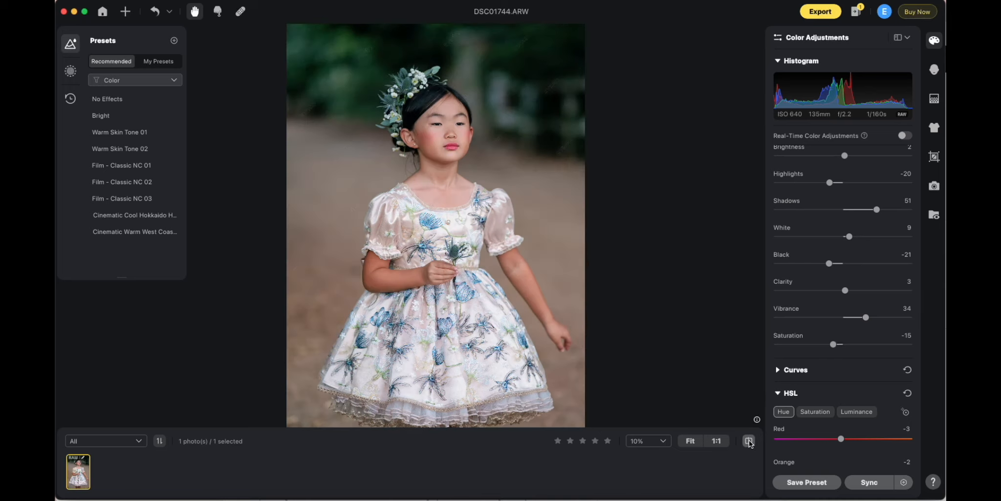
mouse_move(556, 233)
left_mouse_down()
mouse_move(558, 296)
mouse_move(563, 237)
left_mouse_up()
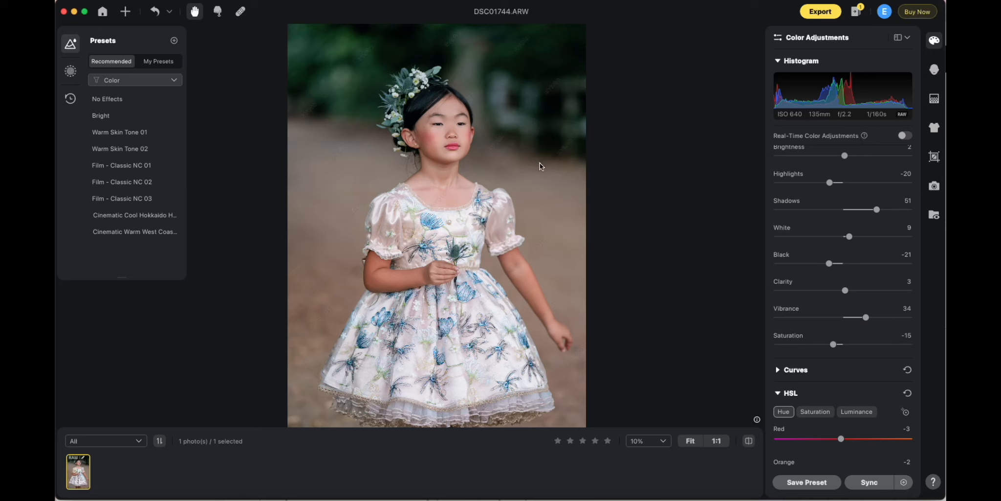
- Review the portrait's basic tone settings and the AI color matching options
scroll(870, 241, "up", 10)
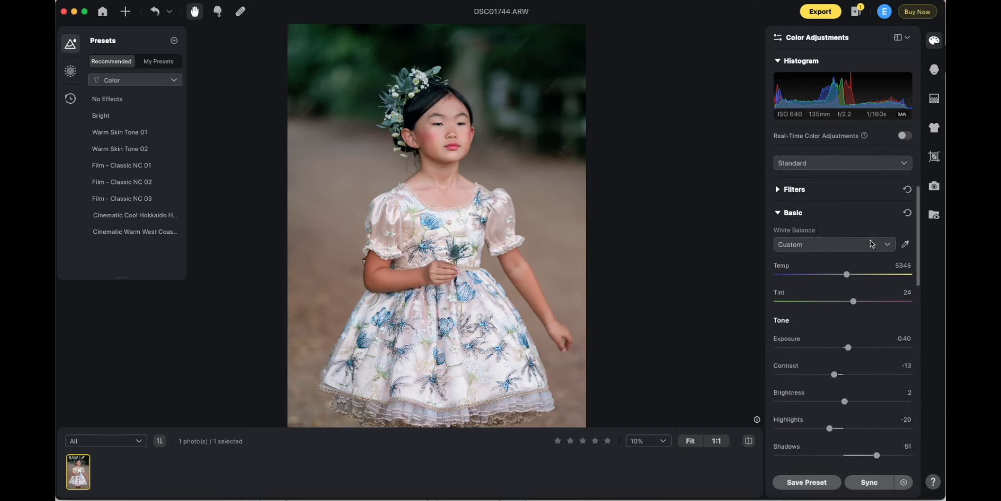
scroll(872, 243, "down", 15)
scroll(872, 243, "up", 15)
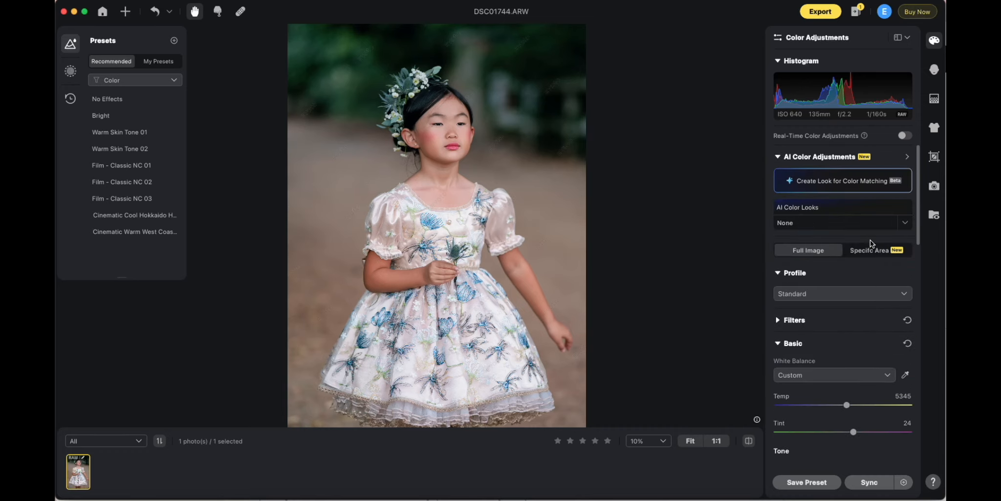
left_click(900, 184)
left_click(692, 140)
- Open Portrait Retouching and review the Blemish Removal options and the remaining retouching categories for Child
left_click(935, 68)
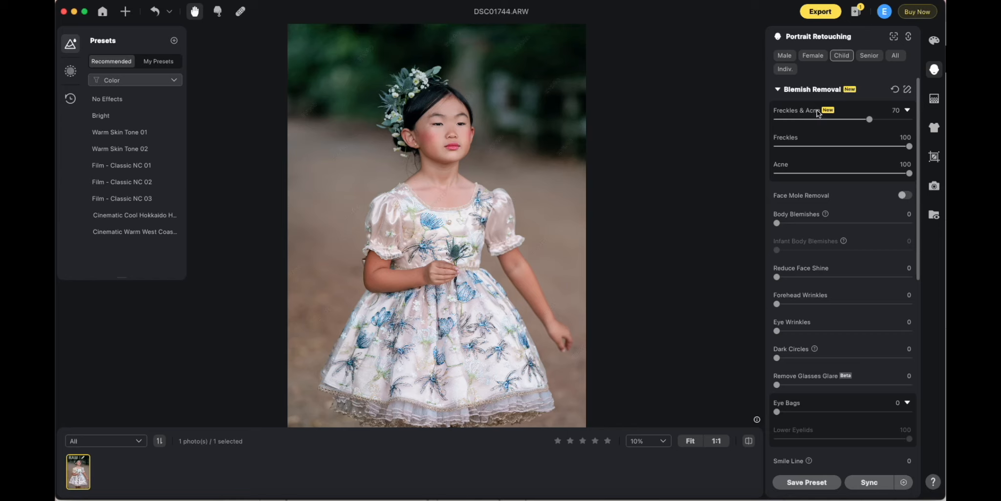
scroll(816, 109, "down", 3)
scroll(817, 110, "up", 3)
scroll(816, 110, "down", 4)
scroll(817, 109, "up", 4)
scroll(825, 166, "down", 3)
scroll(826, 165, "down", 2)
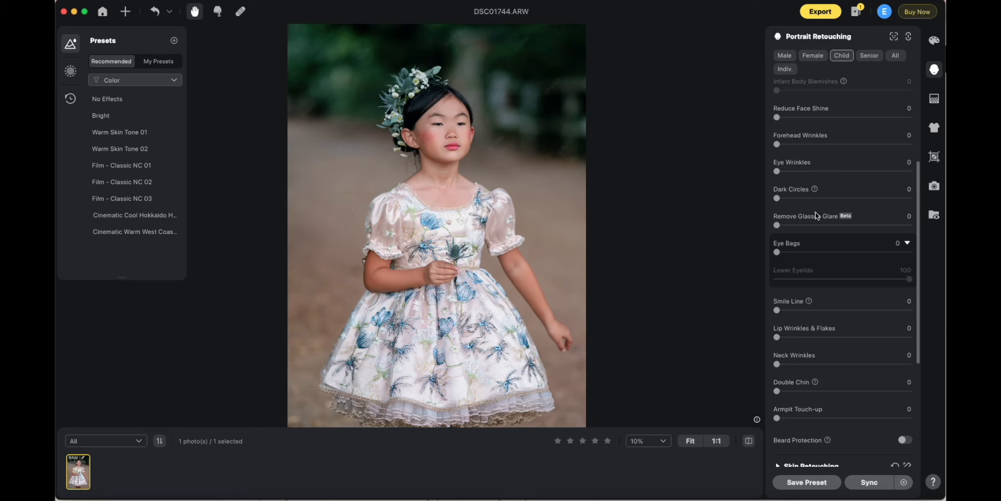
scroll(837, 226, "up", 5)
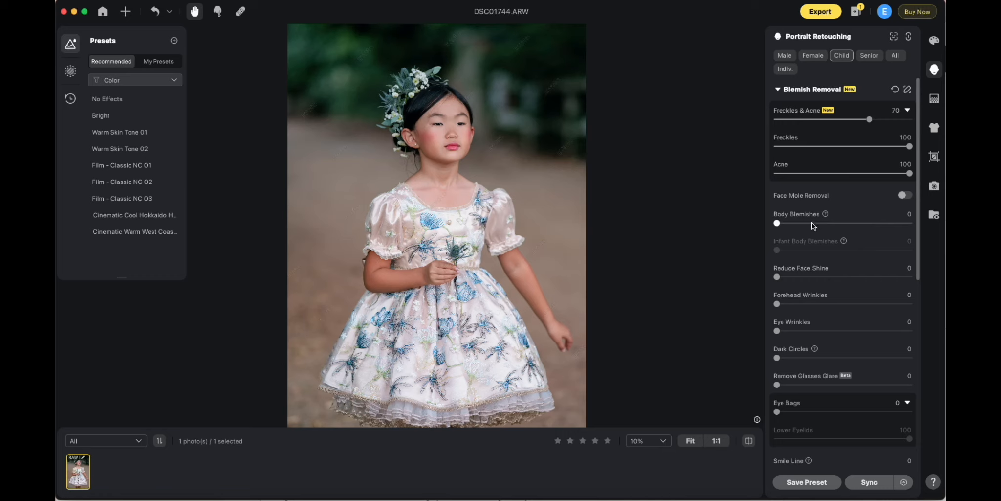
scroll(811, 224, "down", 4)
scroll(812, 230, "up", 4)
scroll(811, 247, "down", 4)
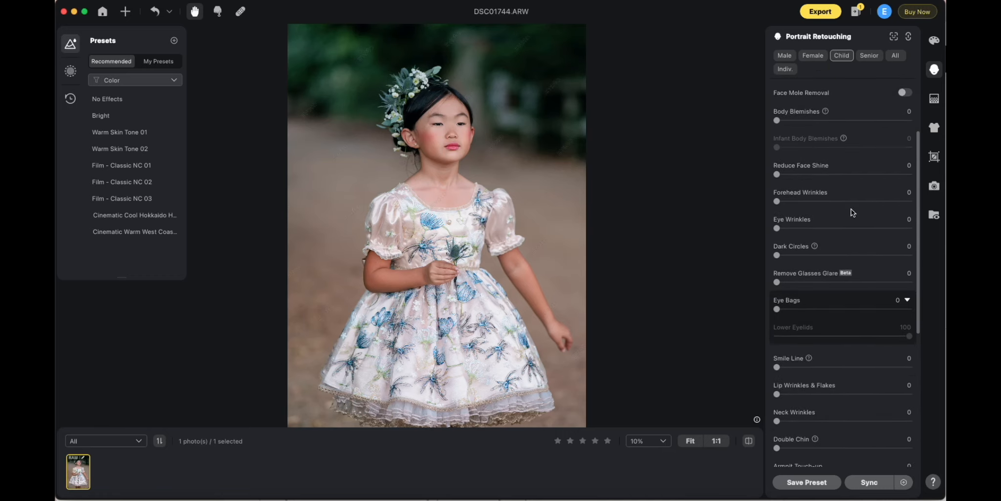
scroll(831, 201, "down", 3)
scroll(795, 188, "up", 7)
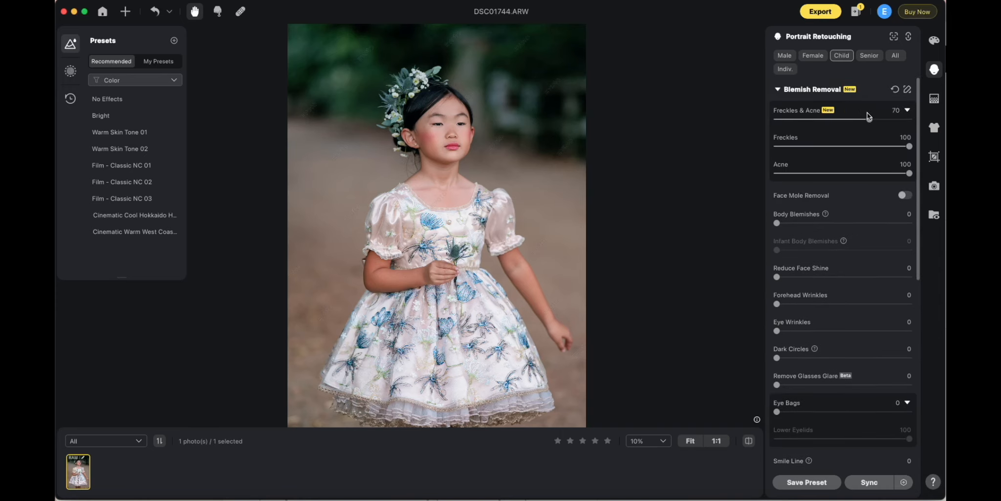
scroll(831, 146, "down", 5)
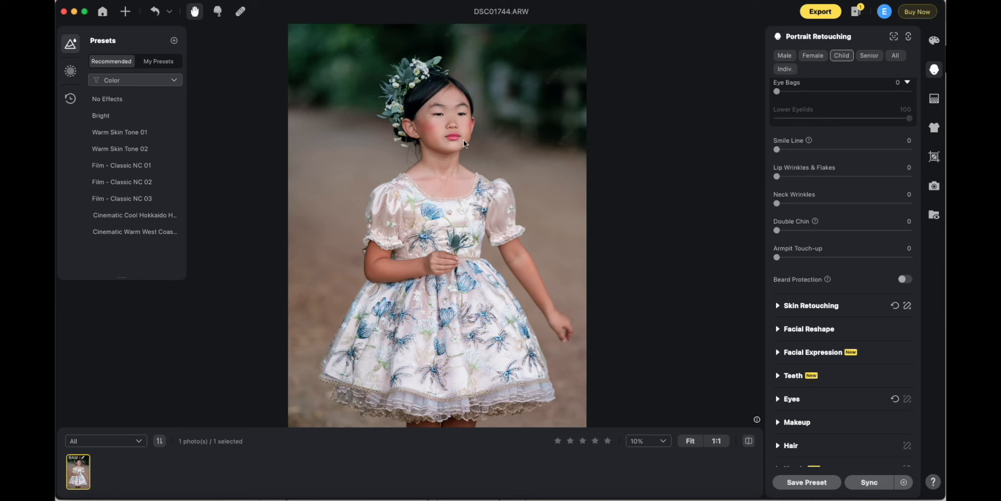
- Set Dark Circles to 13 and Lip Wrinkles & Flakes to 100 for the child's face
scroll(467, 145, "up", 2)
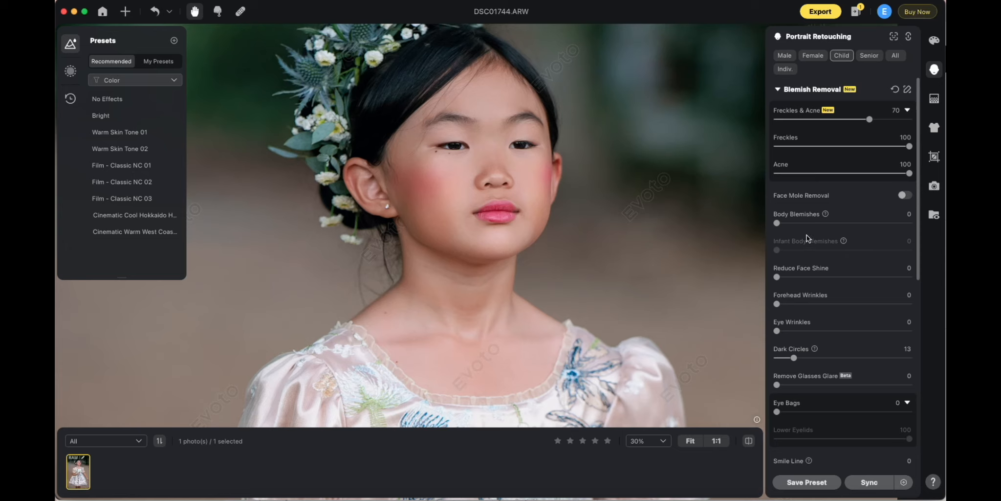
scroll(813, 230, "down", 2)
scroll(815, 231, "down", 4)
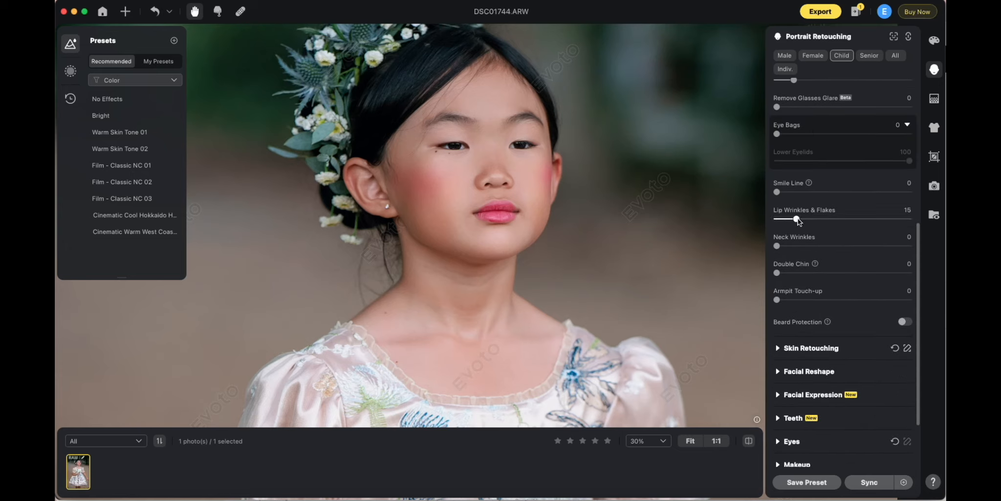
left_click_drag(799, 220, 888, 219)
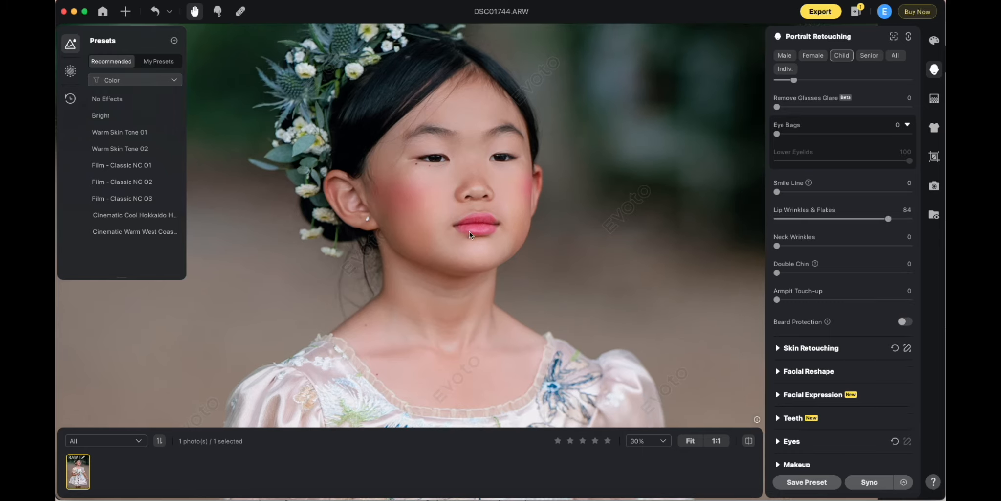
left_click(749, 441)
left_click_drag(887, 219, 930, 224)
- Compare Lip Wrinkles & Flakes at 0 and at 100 on a close-up of the lips
scroll(467, 239, "up", 3)
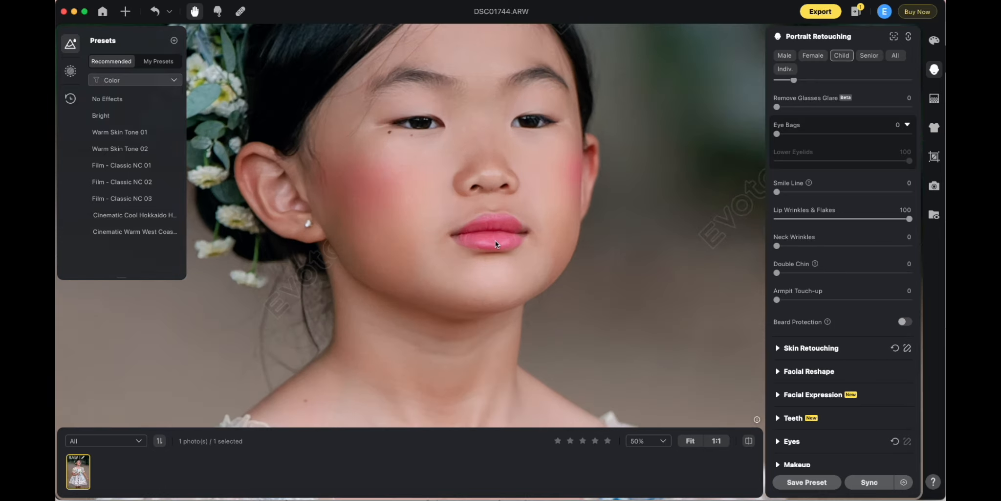
scroll(557, 248, "up", 1)
left_click(776, 219)
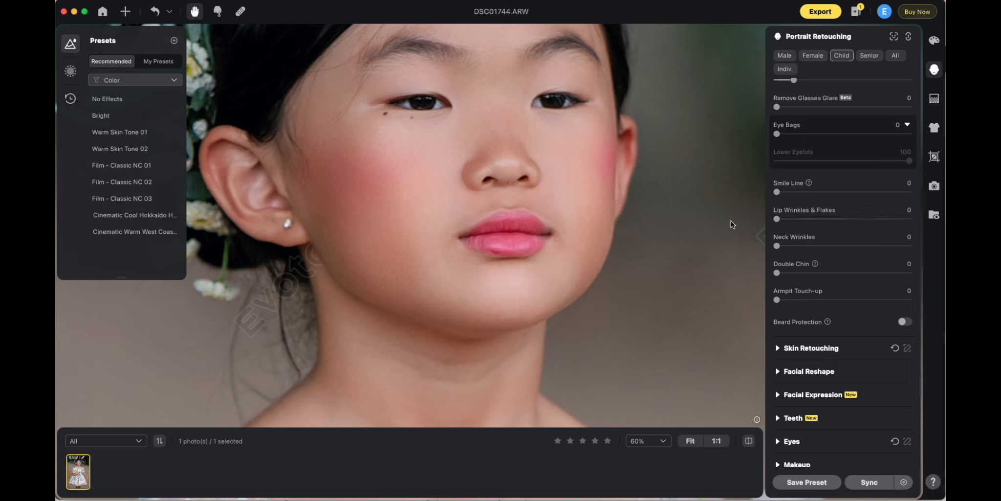
left_click_drag(777, 219, 910, 218)
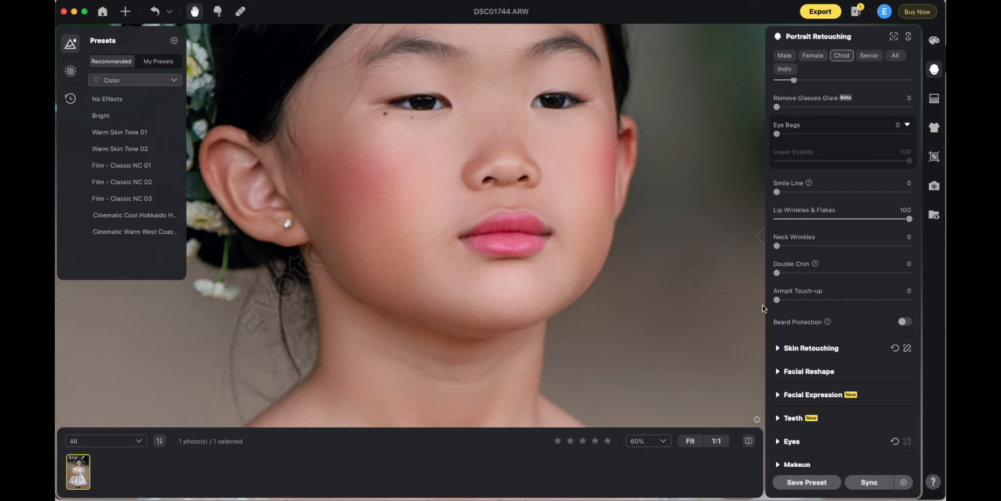
- Examine the retouched face in the whole portrait and at 20% zoom, and look over the remaining retouching categories
scroll(687, 260, "down", 1)
scroll(687, 256, "down", 4)
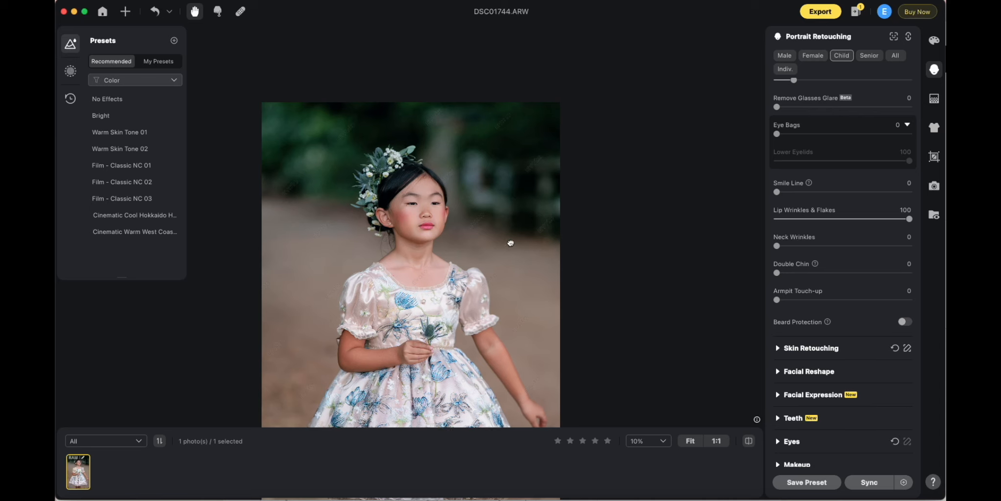
left_click_drag(509, 239, 537, 189)
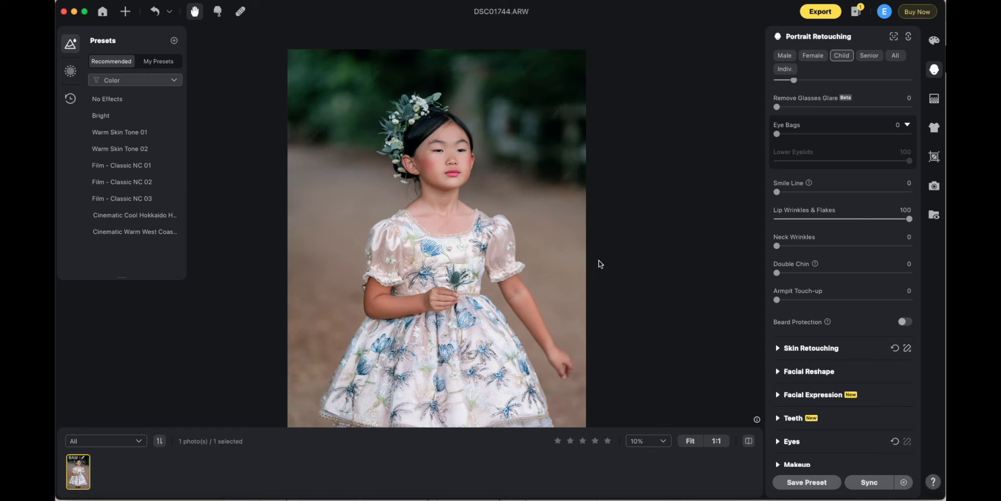
mouse_move(510, 218)
left_mouse_down()
mouse_move(529, 217)
mouse_move(508, 236)
left_mouse_up()
key("super+=")
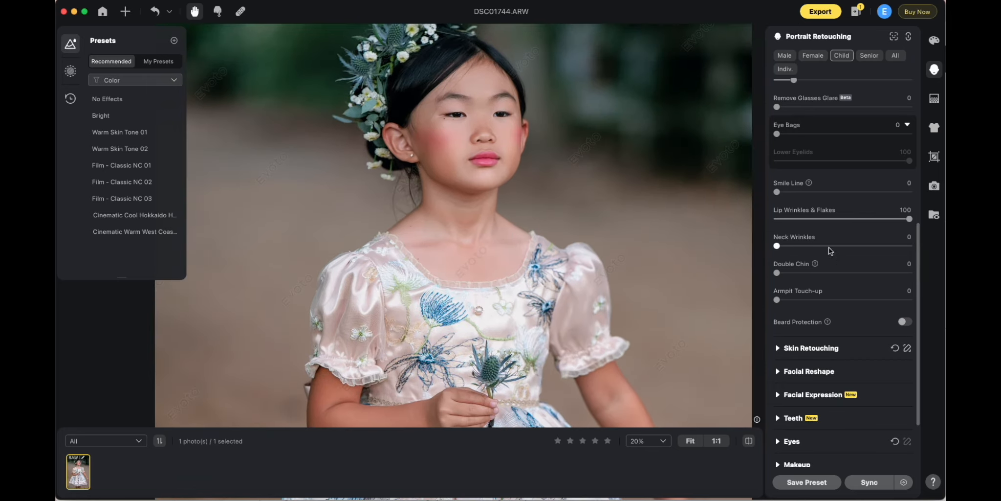
scroll(828, 247, "down", 3)
left_click_drag(539, 169, 541, 223)
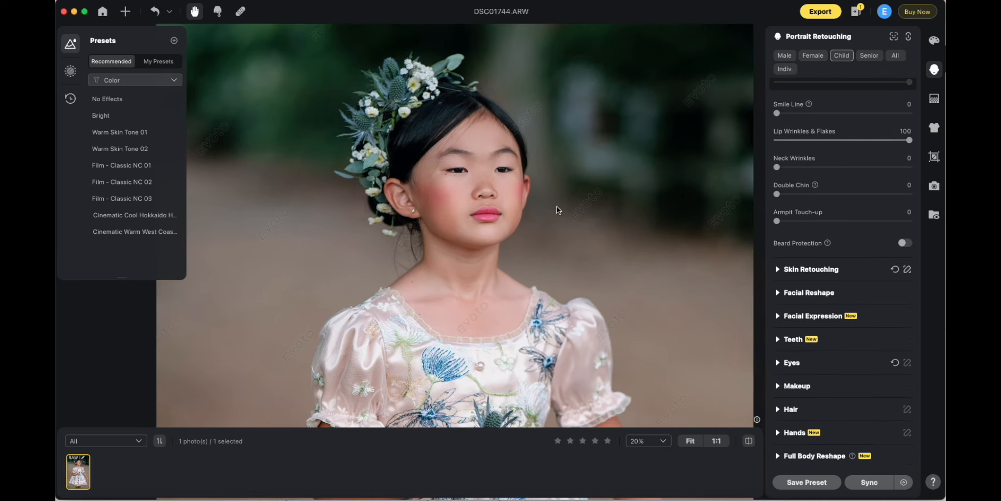
- Return to the project list, reopen the Evoto tutorial project and review its Child blemish removal settings
left_click(103, 12)
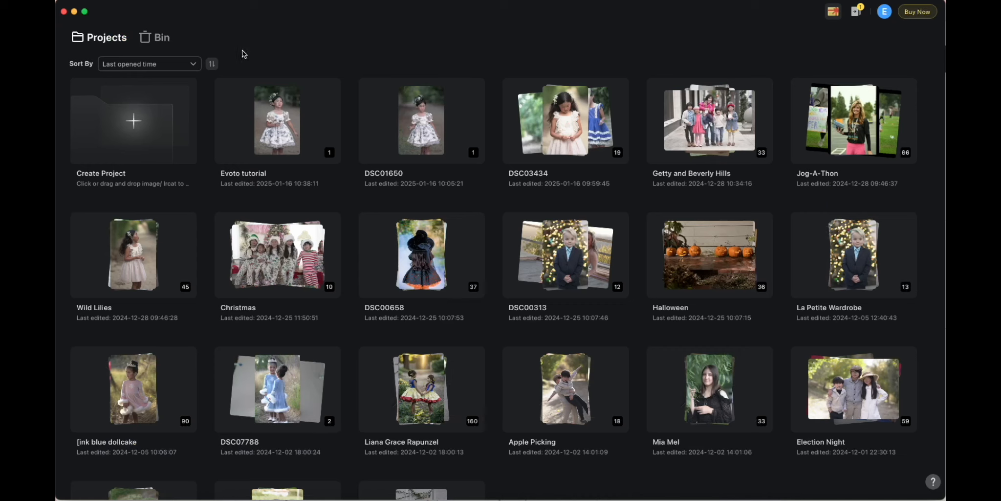
left_click(275, 128)
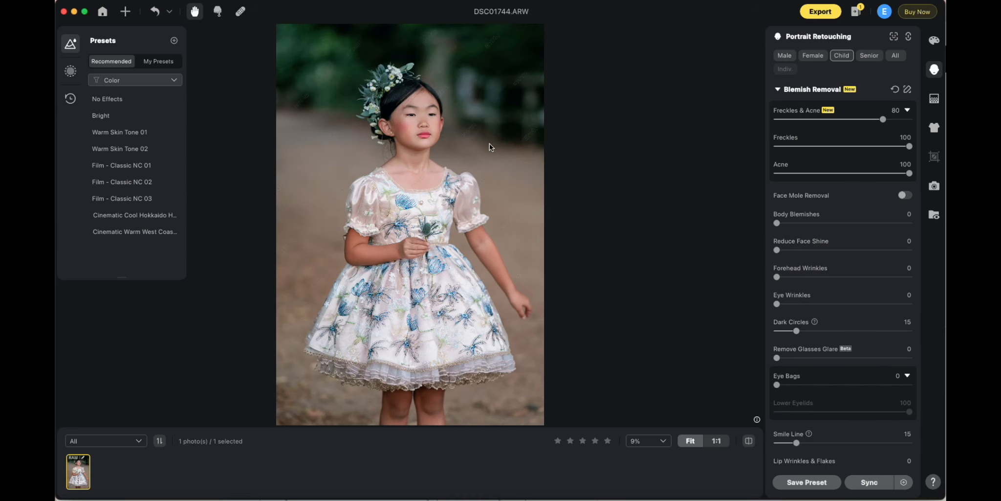
left_click(907, 217)
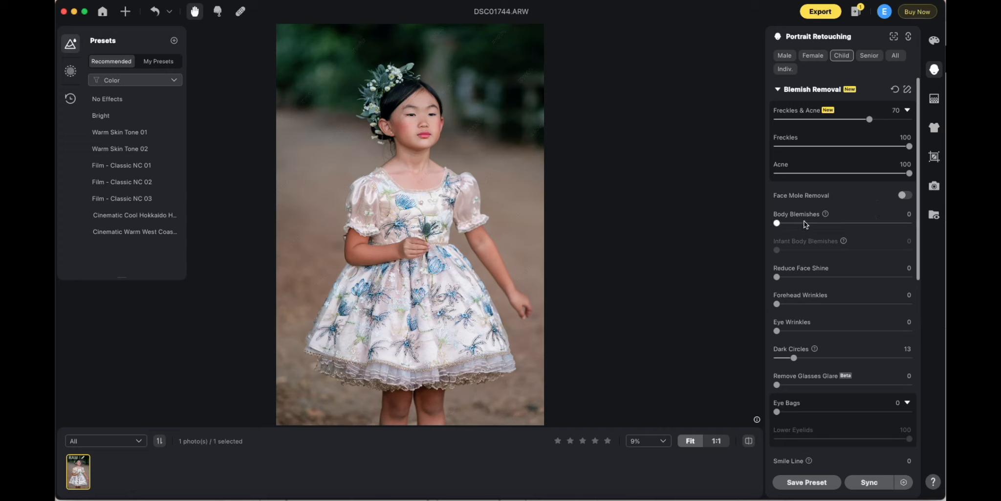
scroll(806, 224, "down", 4)
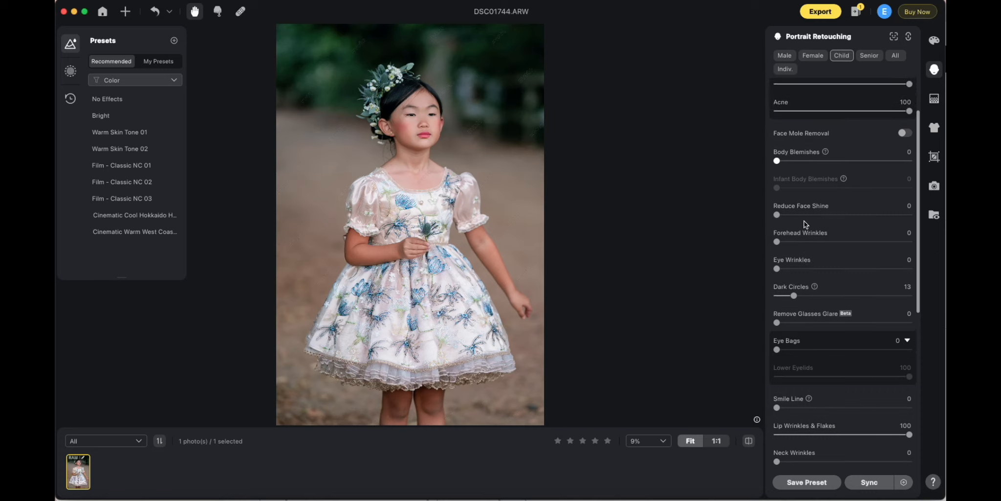
scroll(806, 224, "down", 15)
scroll(806, 223, "up", 6)
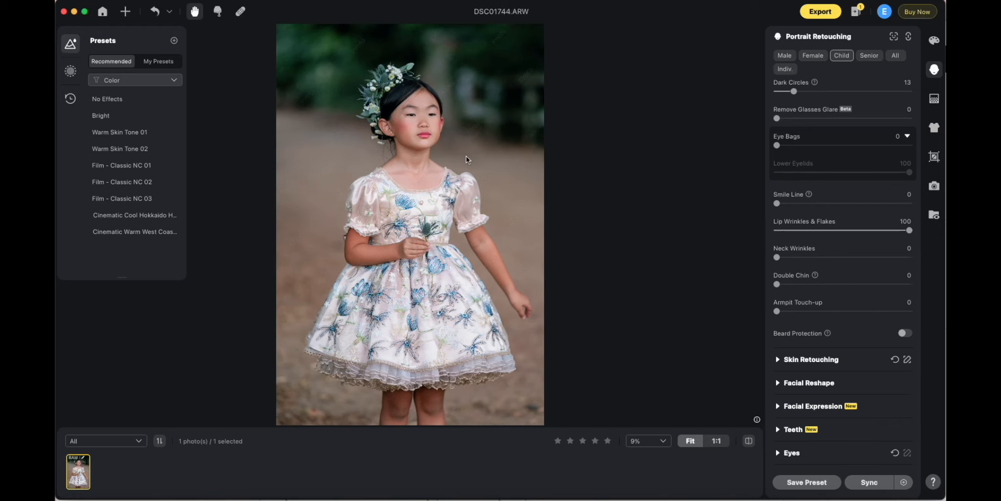
- Set Double Chin to 100 with the face and neck in close view
left_click_drag(467, 155, 522, 173)
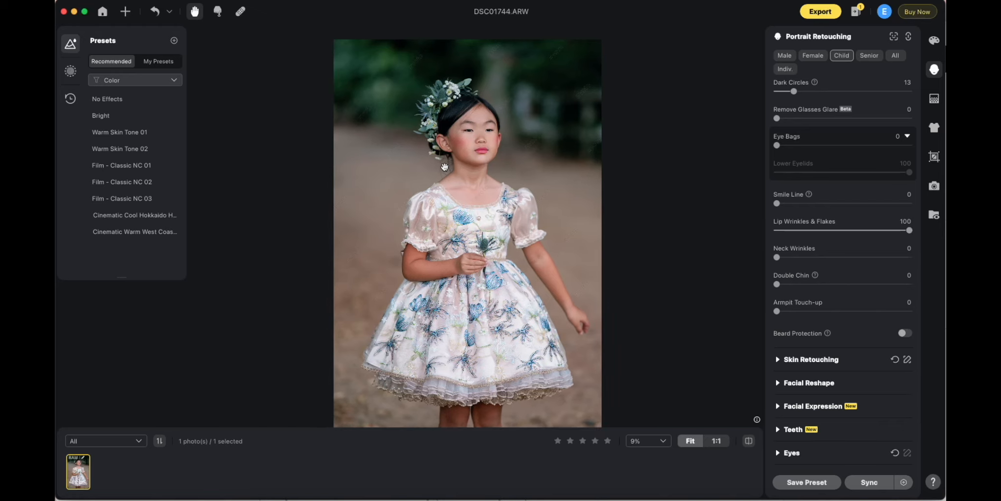
scroll(443, 169, "up", 5)
scroll(442, 166, "up", 5)
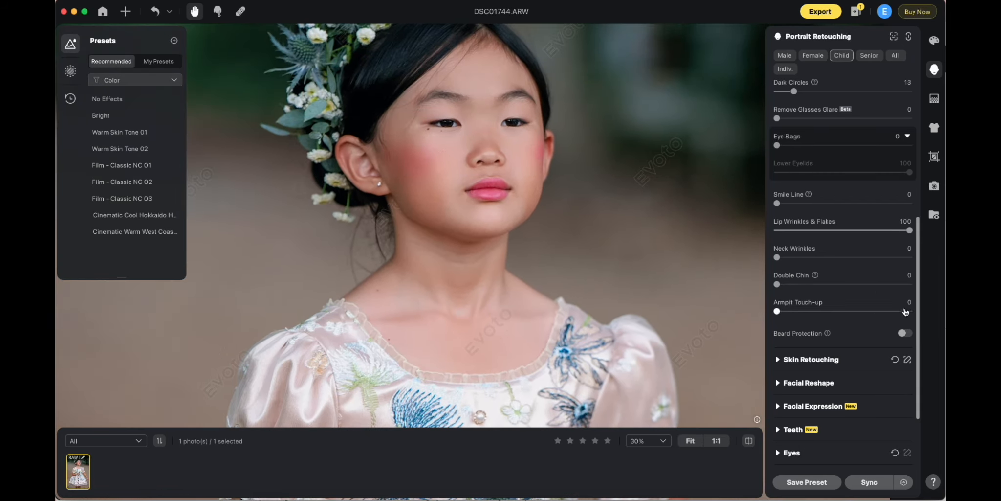
left_click_drag(848, 284, 910, 285)
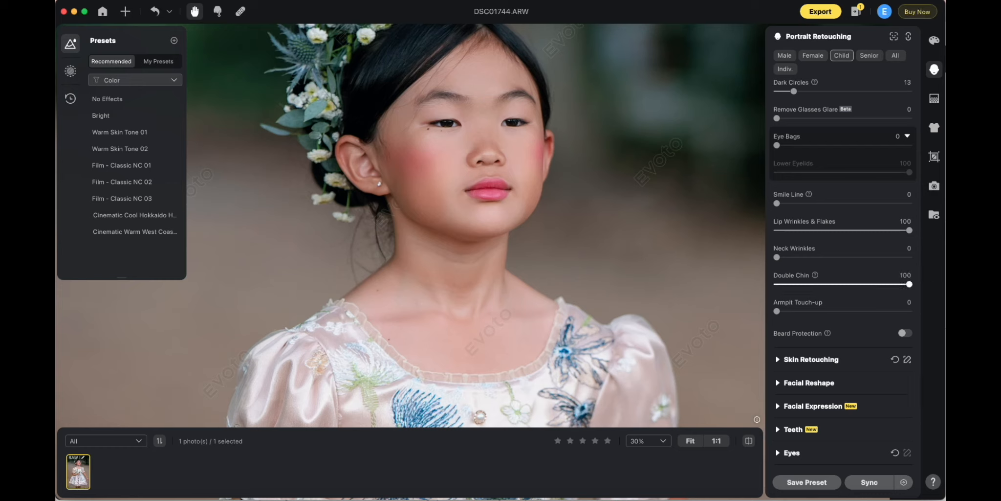
- Reset Double Chin, try it at 81, and settle on 16 while judging the wider portrait
double_click(792, 282)
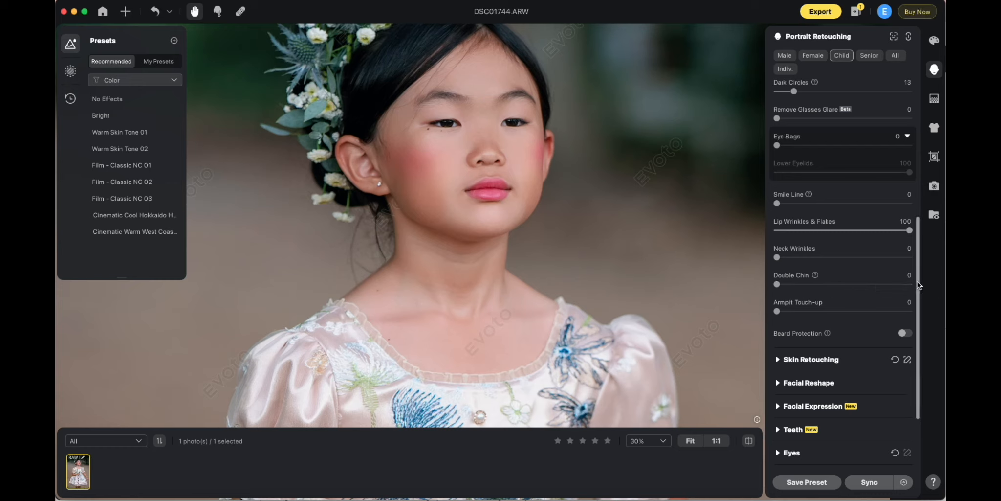
left_click(884, 284)
scroll(758, 276, "down", 3)
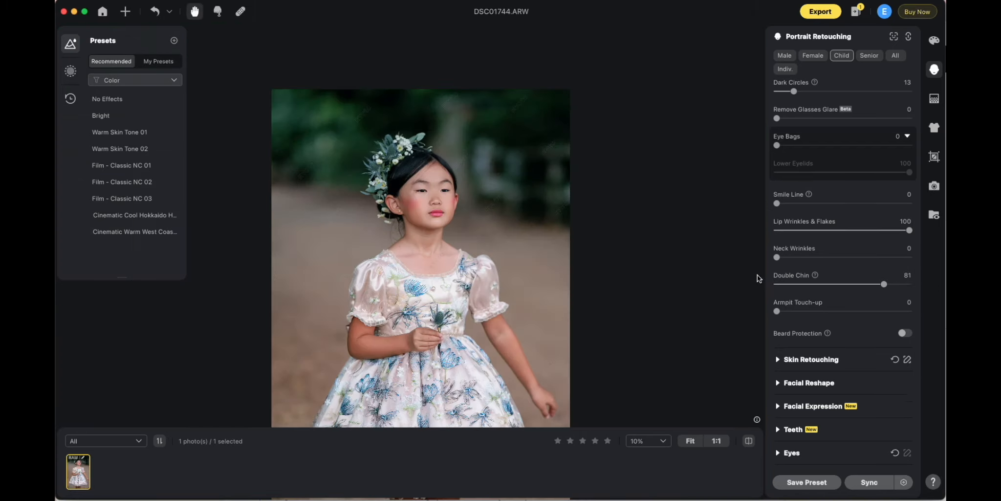
scroll(764, 272, "down", 2)
scroll(442, 226, "up", 1)
left_click(829, 284)
left_click(793, 284)
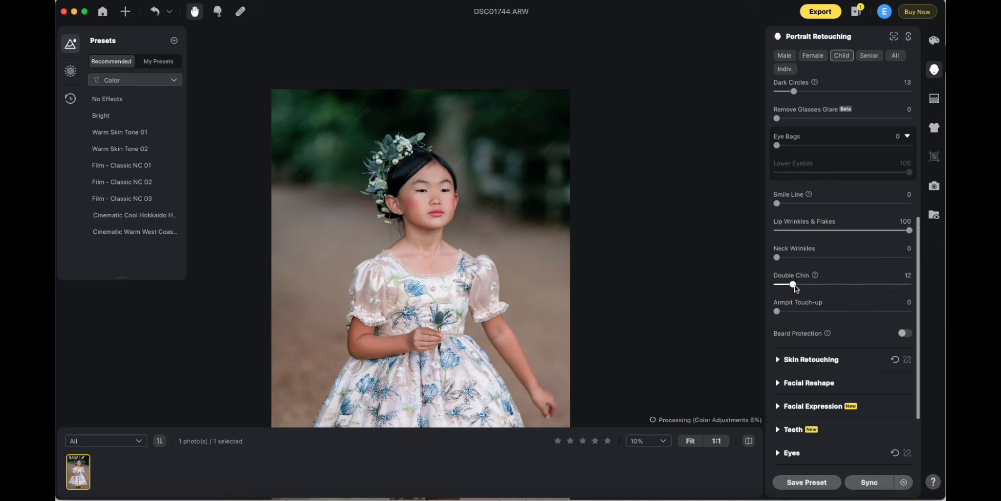
left_click_drag(803, 283, 798, 284)
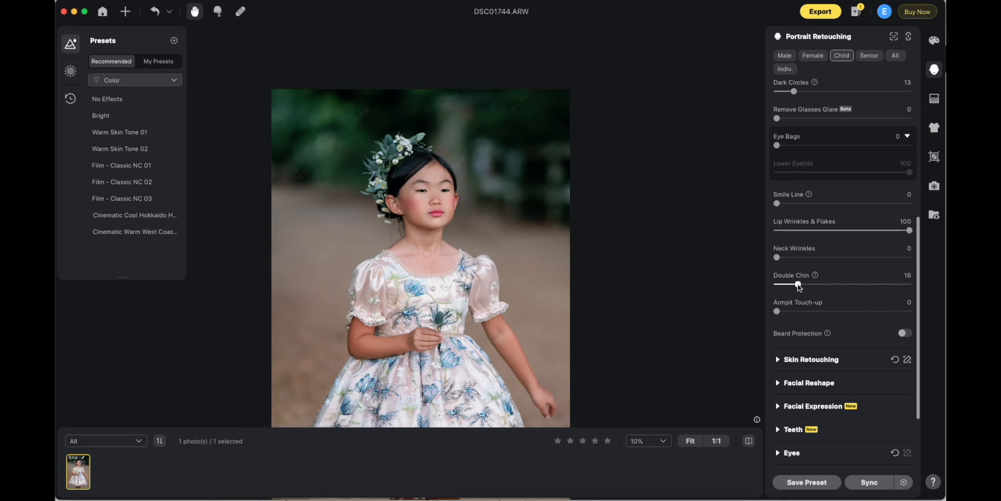
- Open the Skin Retouching settings and set the facial skin's Even (Dodge & Burn) to 100, checking it against 0
scroll(843, 239, "down", 3)
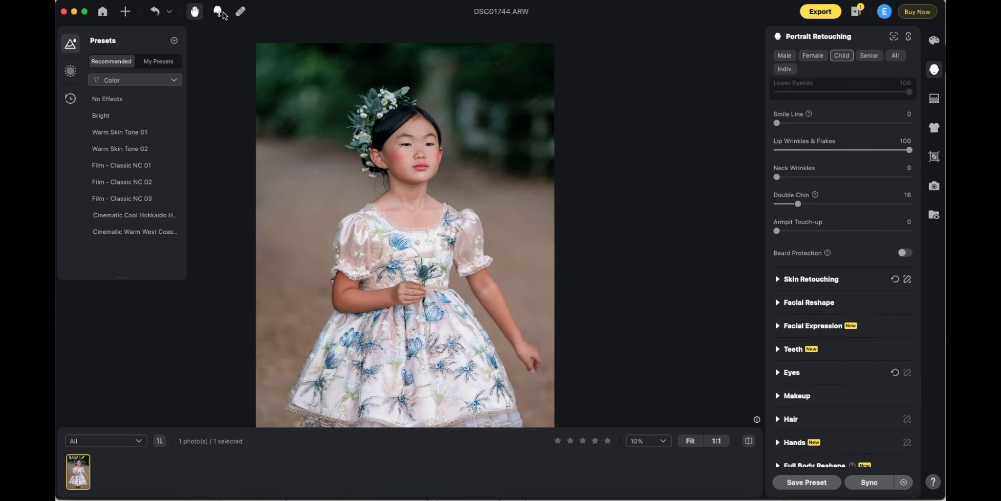
left_click(777, 278)
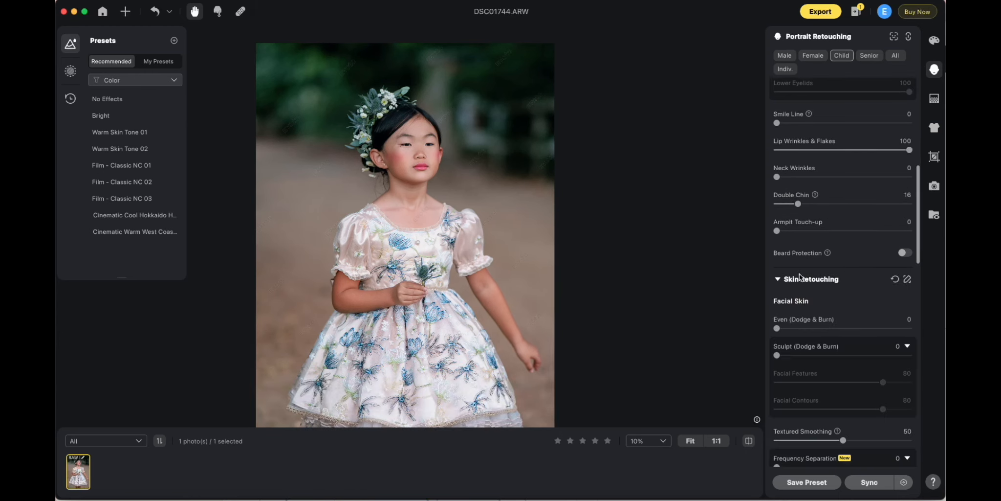
scroll(816, 265, "down", 4)
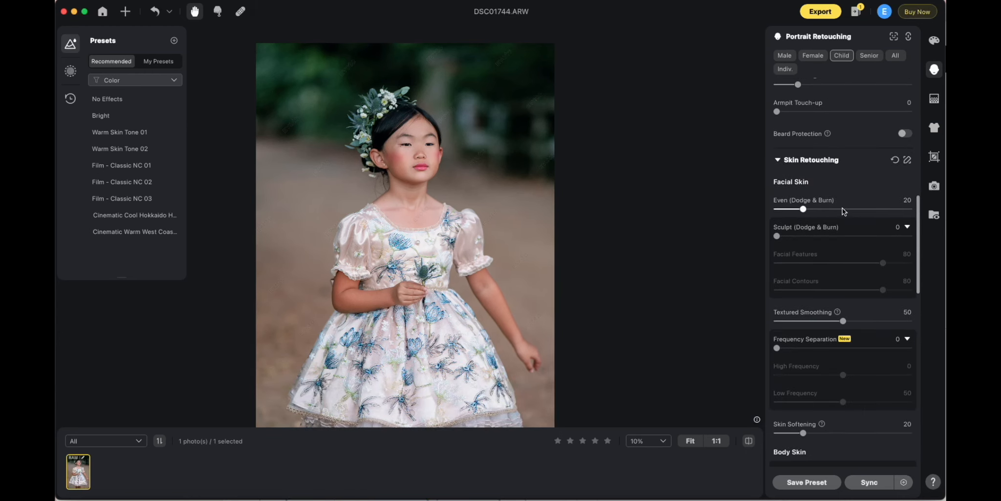
left_click_drag(804, 212, 914, 208)
left_click(778, 209)
left_click(914, 209)
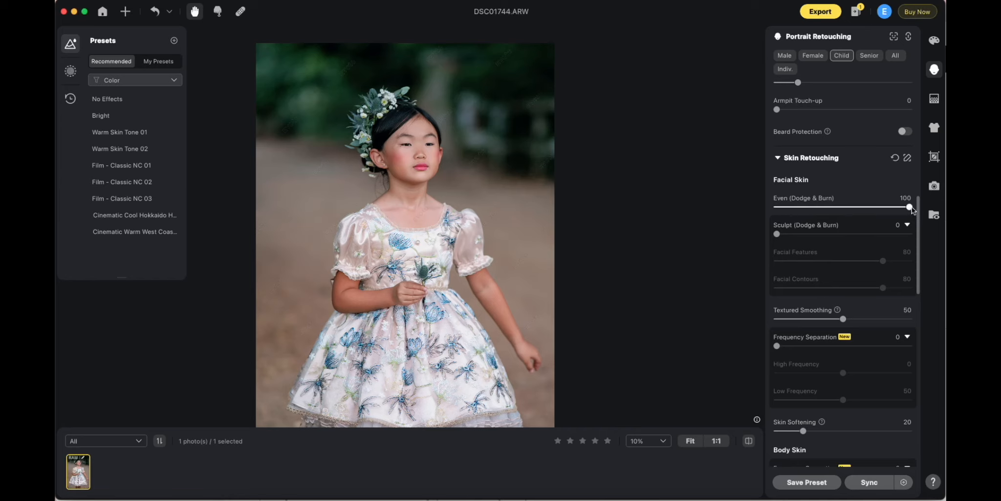
- Compare the portrait's history states with Even (Dodge & Burn) at 0 and at 100
left_click(70, 99)
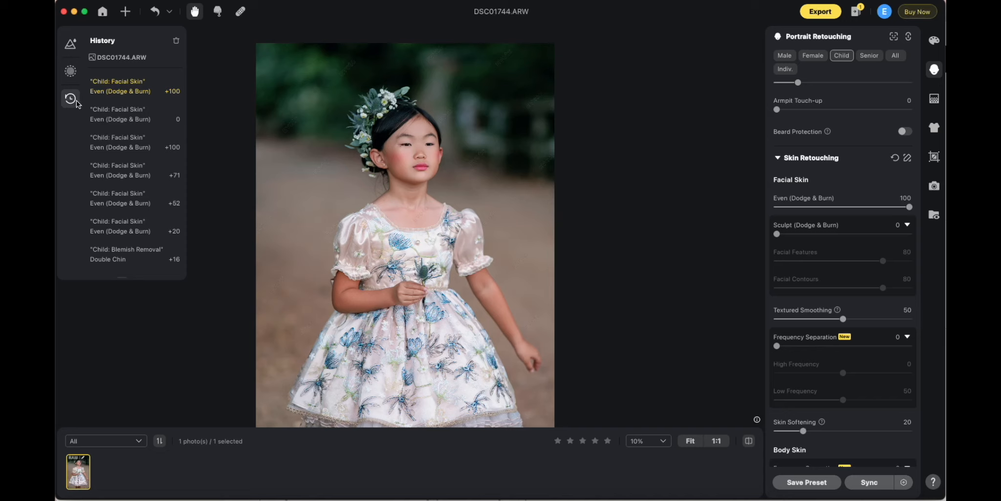
left_click(120, 122)
left_click(131, 93)
left_click(131, 117)
left_click(139, 88)
left_click_drag(410, 134, 434, 139)
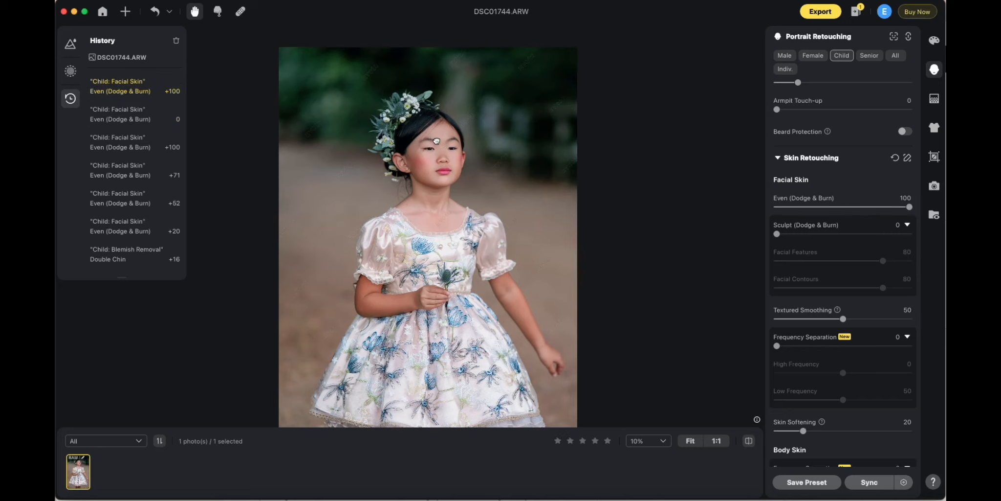
left_click(145, 119)
left_click(151, 92)
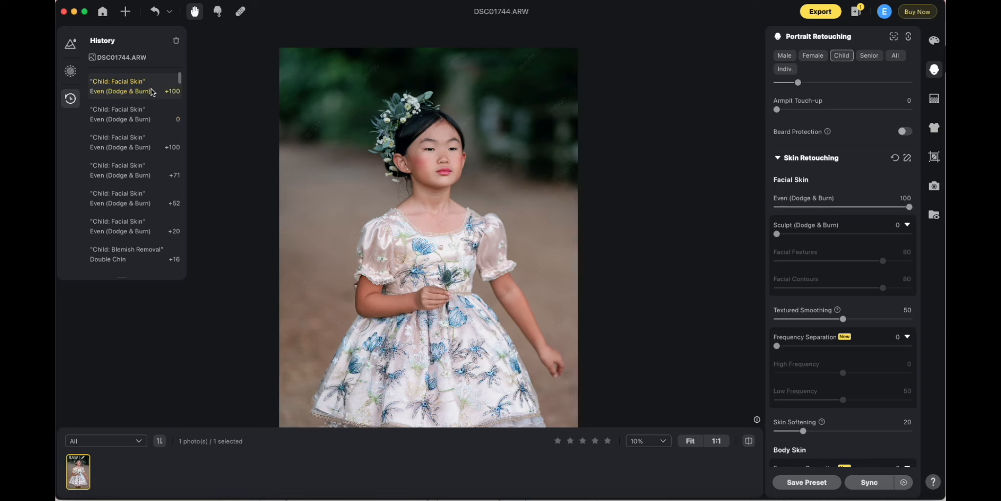
- Try the Matte, Satin and Dewy skin textures, and set the Dewy texture's Glossiness to 21
scroll(831, 244, "down", 6)
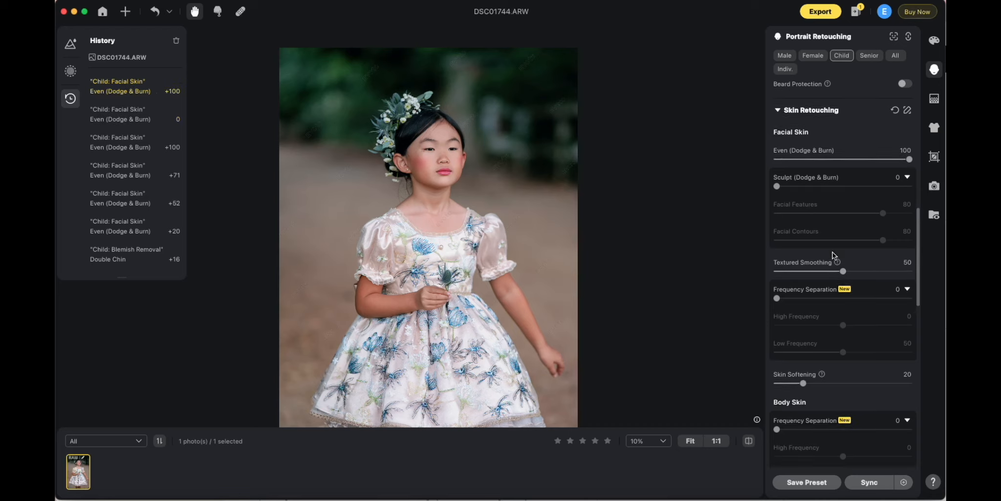
scroll(814, 232, "down", 3)
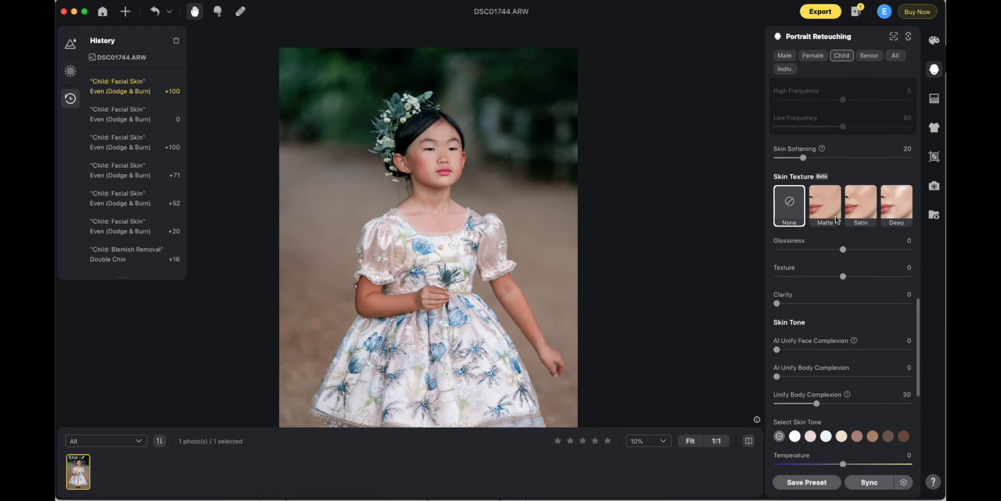
left_click(825, 206)
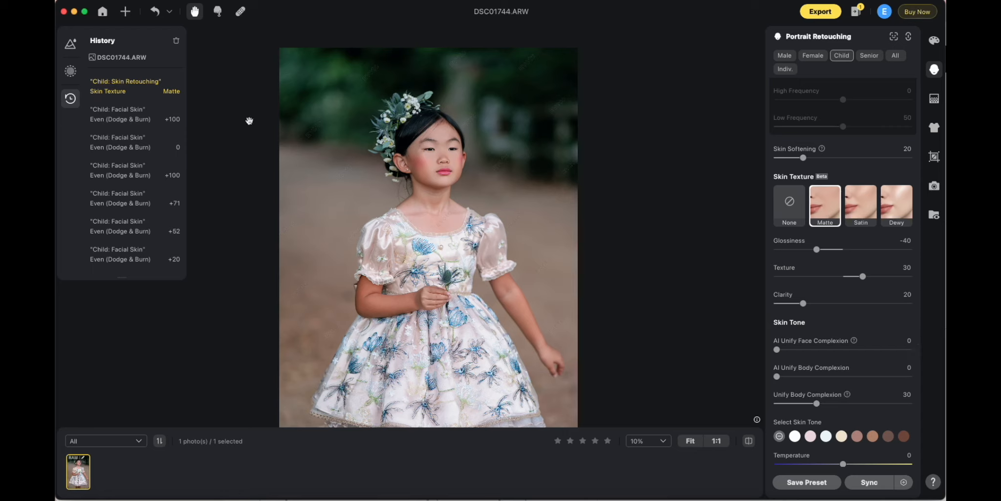
scroll(845, 211, "down", 2)
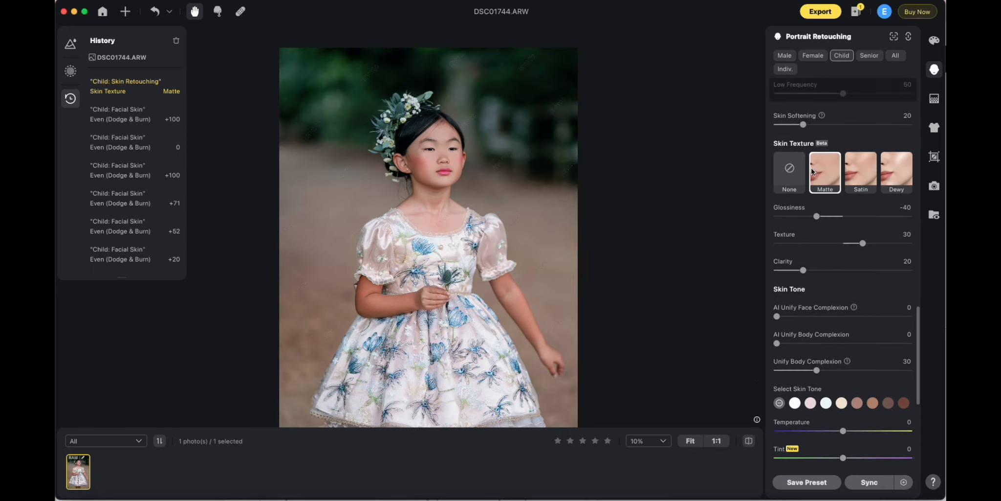
left_click(869, 170)
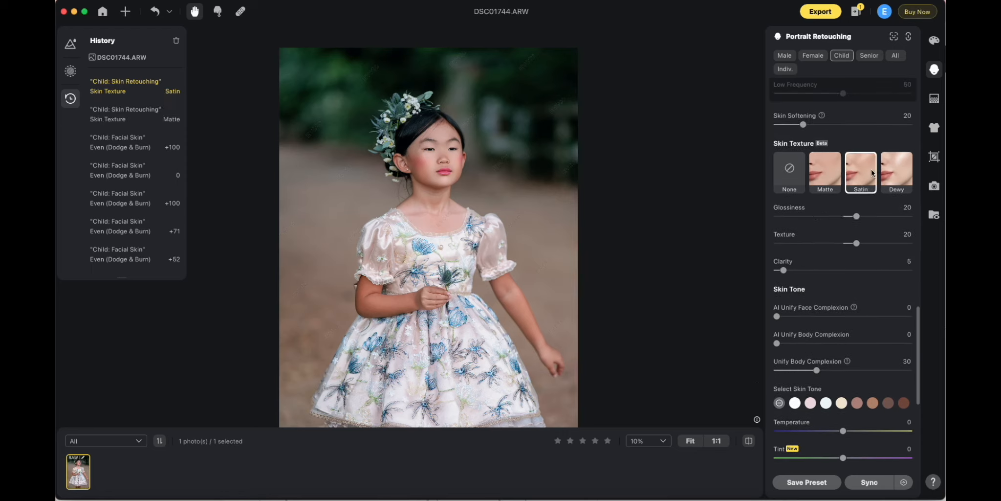
left_click(898, 171)
left_click(859, 230)
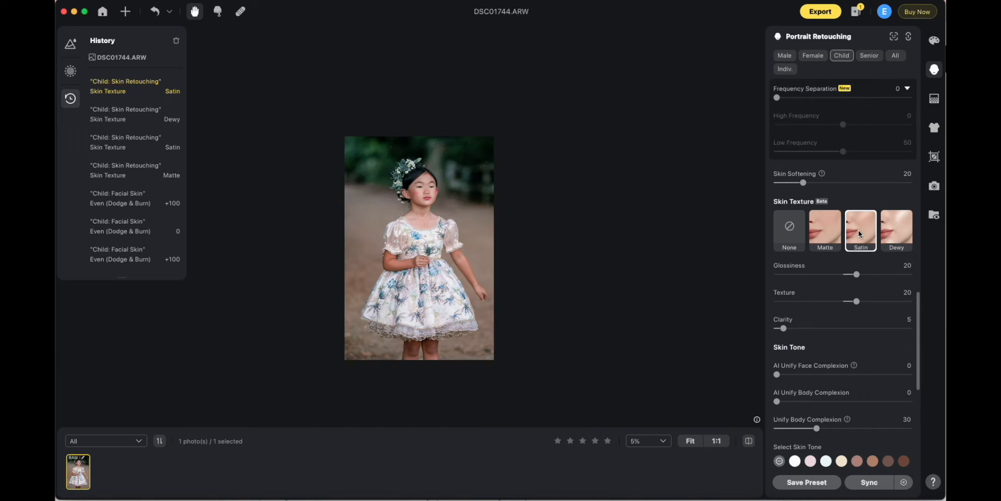
left_click(902, 237)
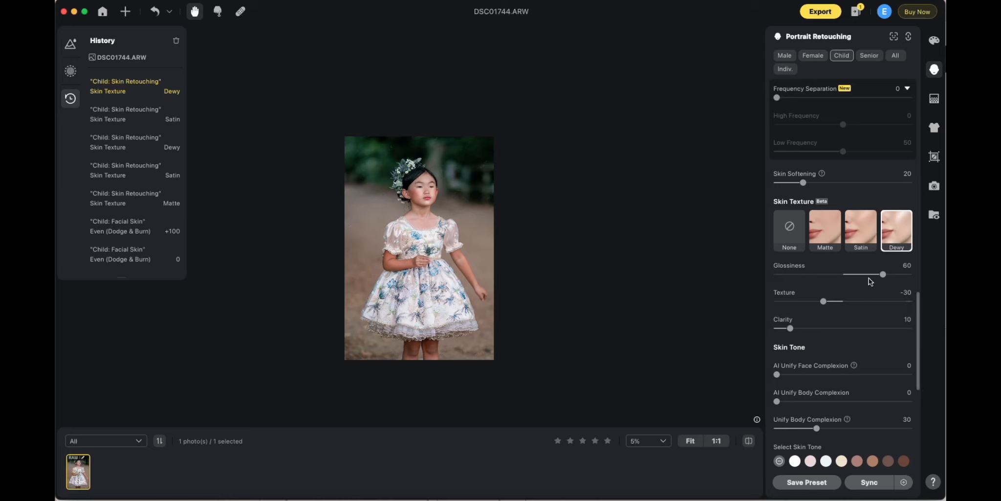
left_click_drag(882, 275, 857, 275)
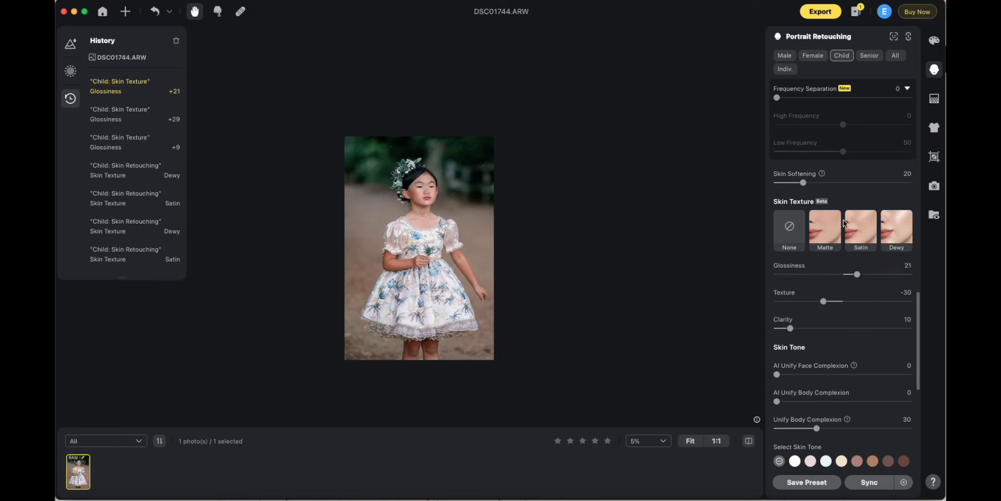
- Alternate between the Satin and Matte skin textures, try Satin's Texture at 14, and apply Matte
left_click(854, 230)
left_click(831, 235)
left_click(864, 248)
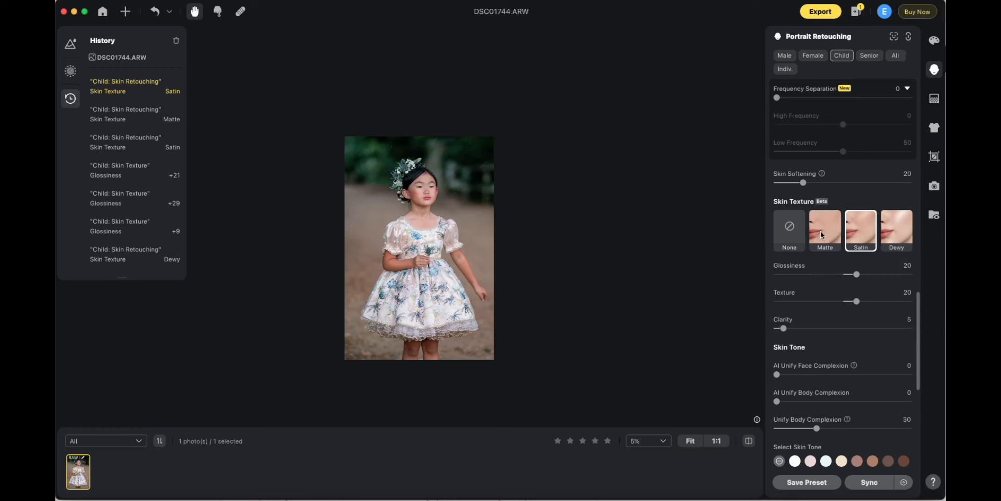
left_click(821, 231)
left_click(858, 230)
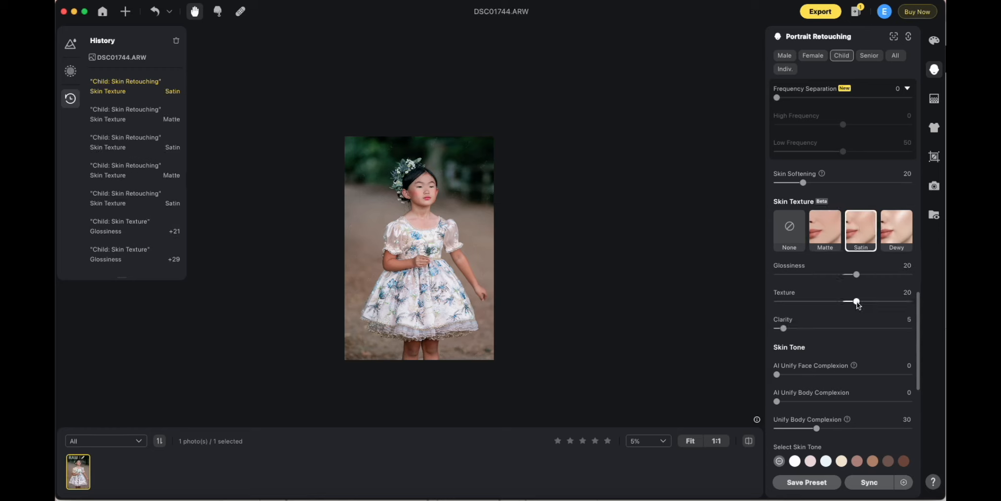
left_click_drag(857, 301, 852, 301)
left_click(813, 230)
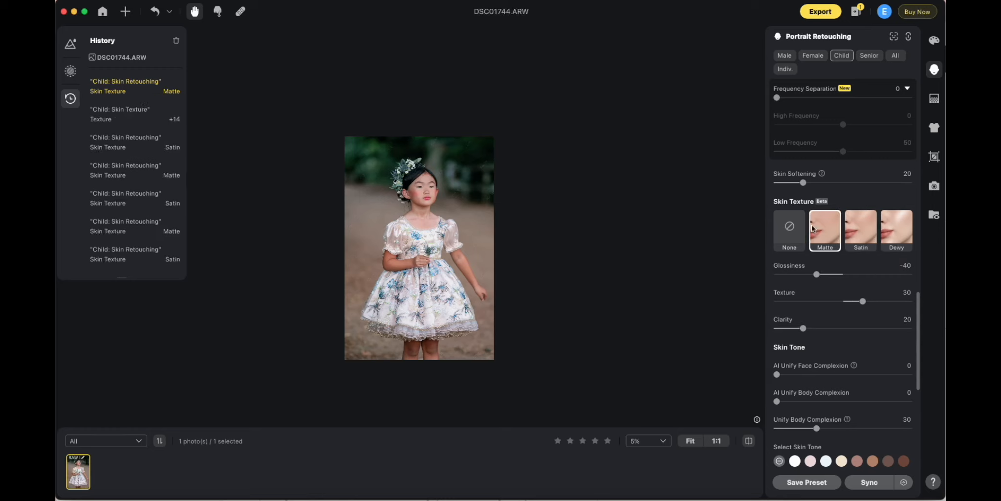
- Inspect the matte skin up close, and set AI Unify Face Complexion to 18 and AI Unify Body Complexion to 21
key("super+equal")
key("super+equal")
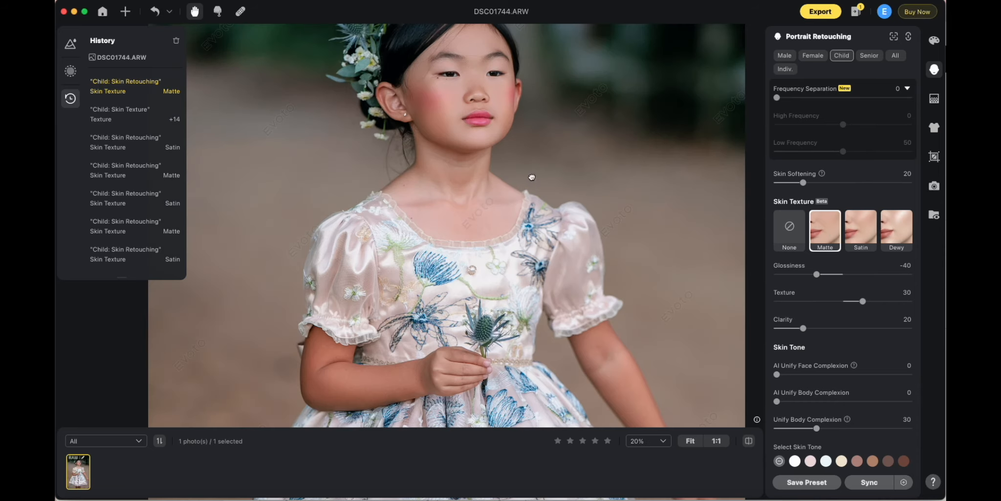
left_click_drag(532, 177, 509, 187)
key("super+minus")
scroll(842, 290, "down", 3)
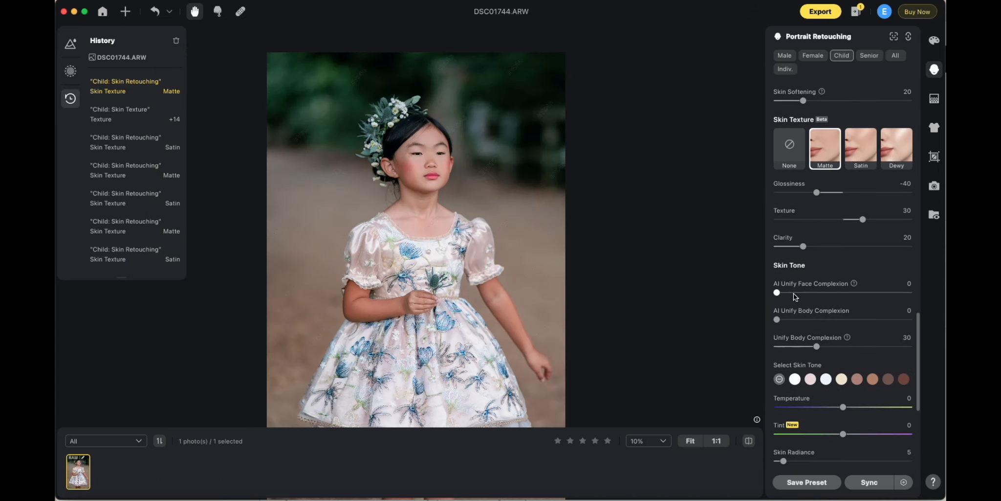
left_click_drag(777, 292, 804, 320)
- Compare AI Unify Body Complexion at 0 and 21, and reduce it to 11 and AI Unify Face Complexion to 9
left_click_drag(485, 263, 472, 169)
key("super+minus")
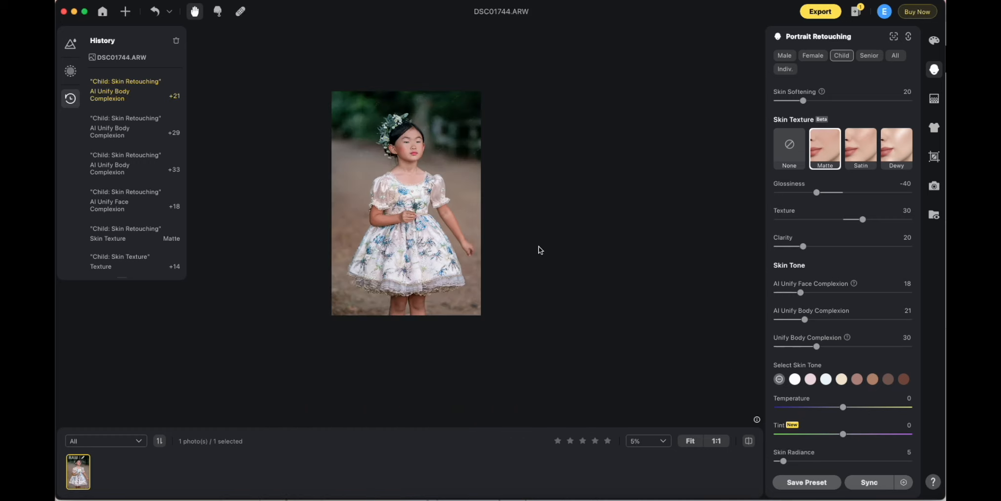
left_click_drag(805, 319, 738, 320)
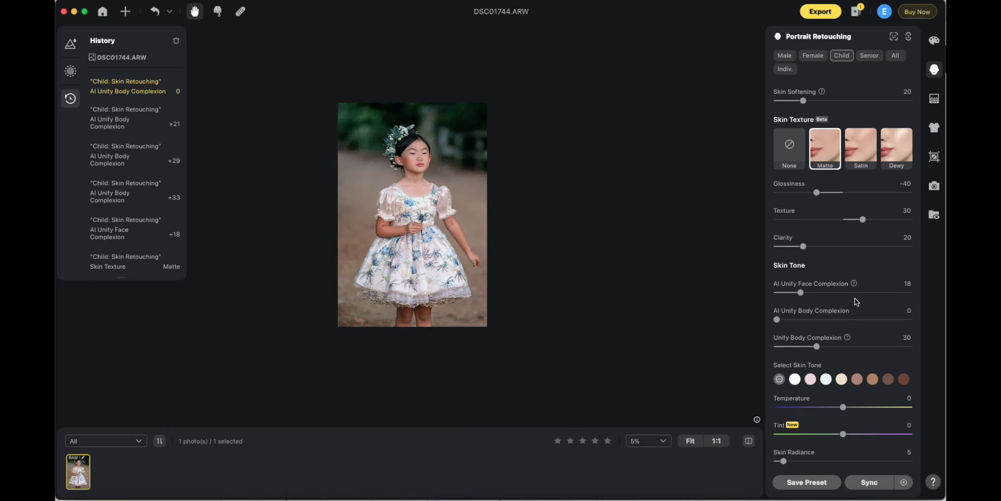
left_click_drag(778, 320, 806, 321)
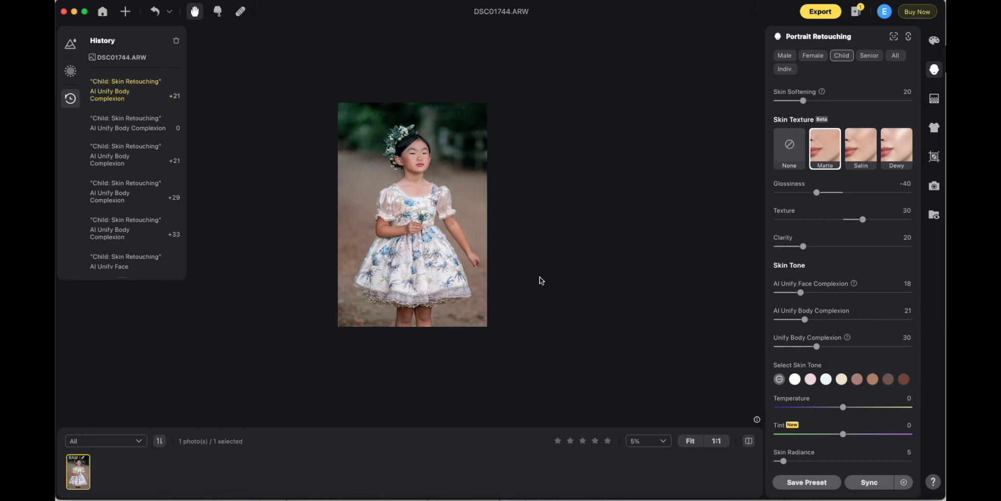
left_click(788, 320)
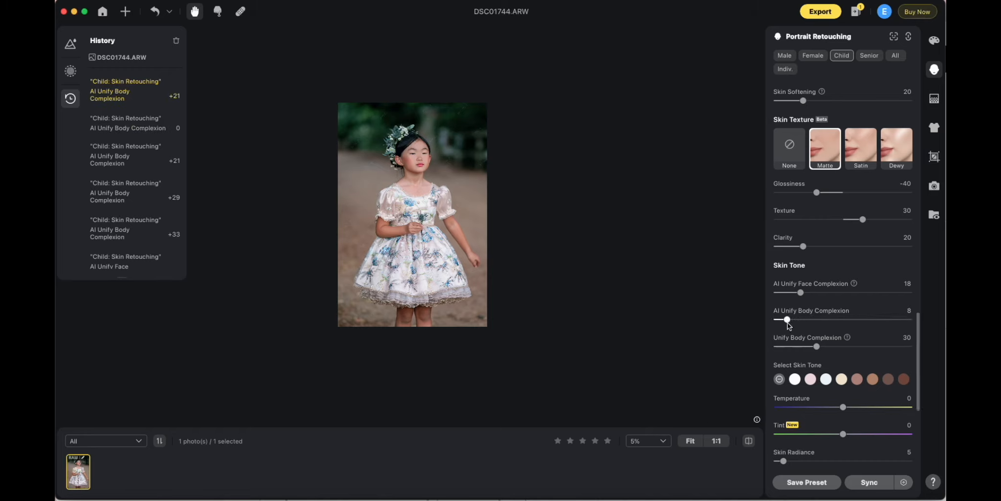
left_click_drag(788, 320, 789, 292)
- Inspect the portrait, try the white, pale pink, pale blue and cream skin tones, and apply the reddish-brown one beside cream
scroll(455, 183, "up", 2)
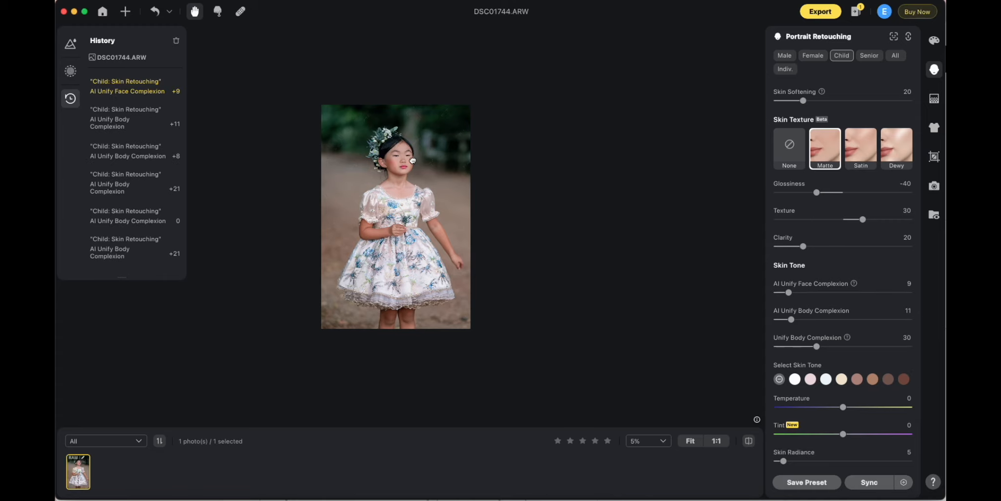
scroll(450, 176, "up", 2)
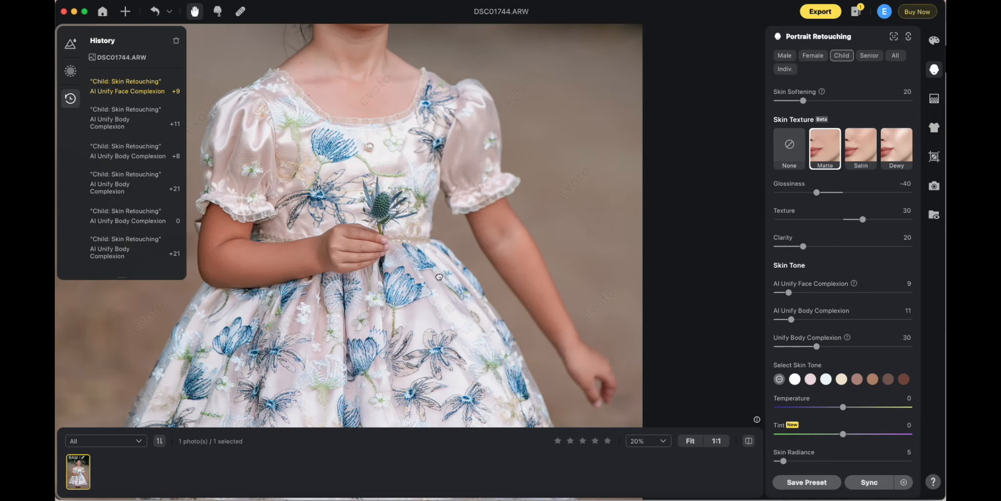
left_click_drag(439, 276, 493, 338)
scroll(493, 338, "down", 2)
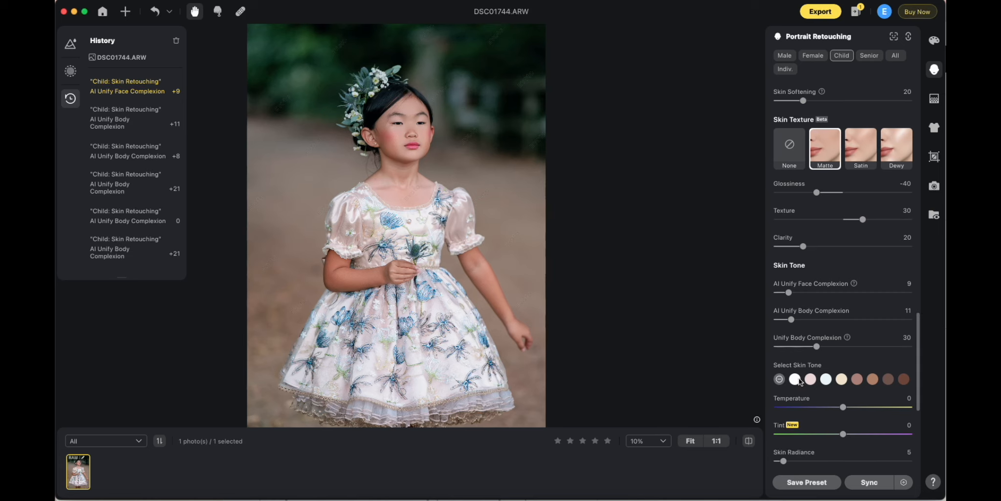
left_click_drag(467, 263, 481, 237)
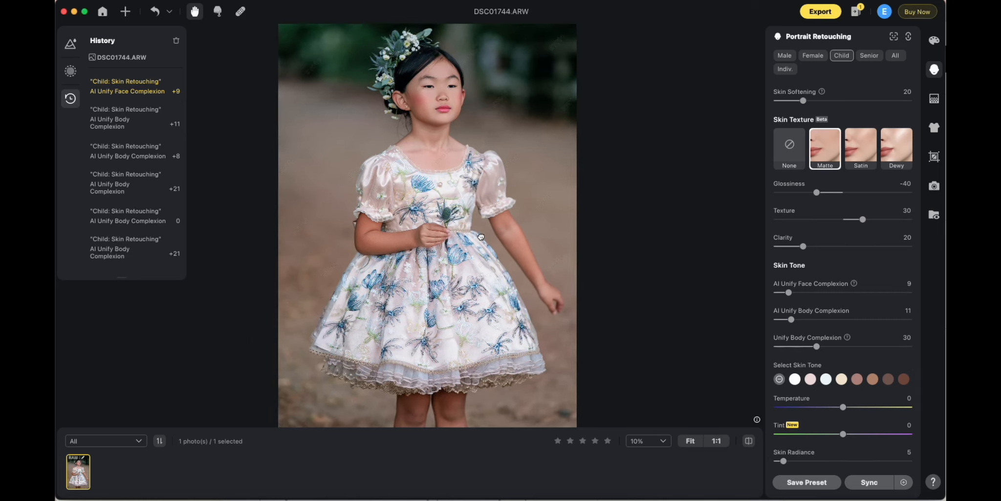
left_click(795, 379)
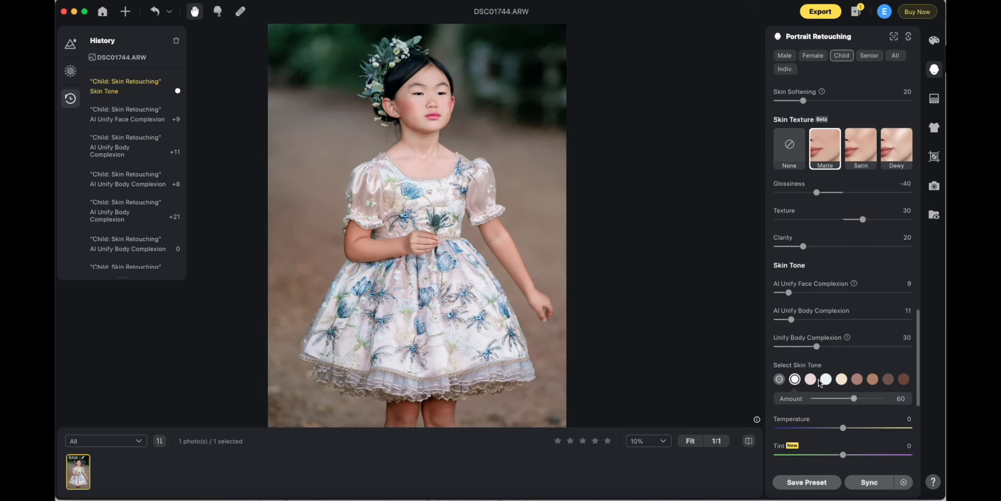
left_click(811, 379)
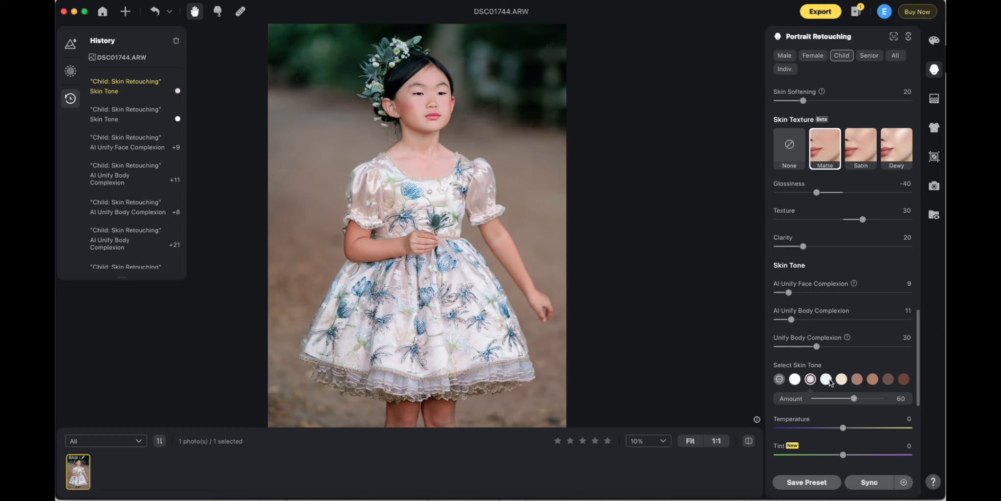
left_click(826, 380)
left_click(841, 380)
left_click(857, 379)
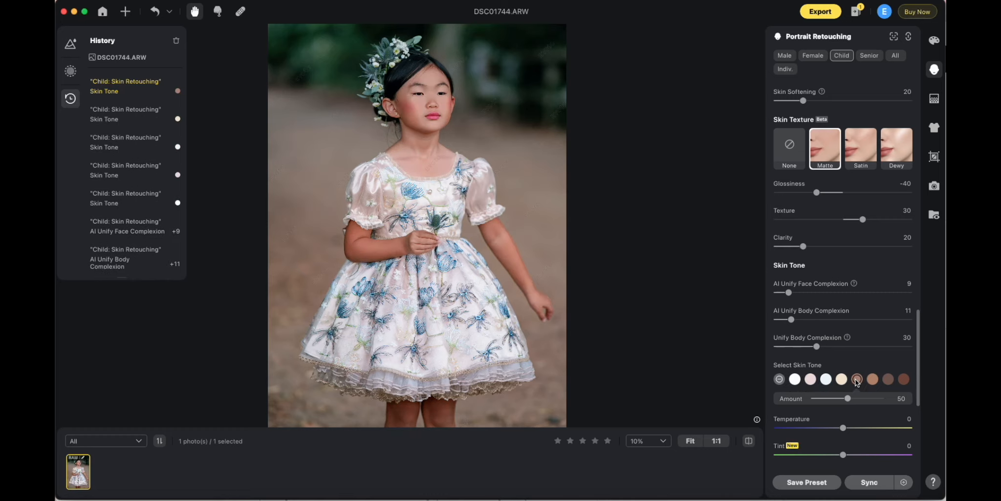
- Set the selected skin tone's Amount to 33 and compare the portrait before and after the edits
scroll(456, 258, "down", 2)
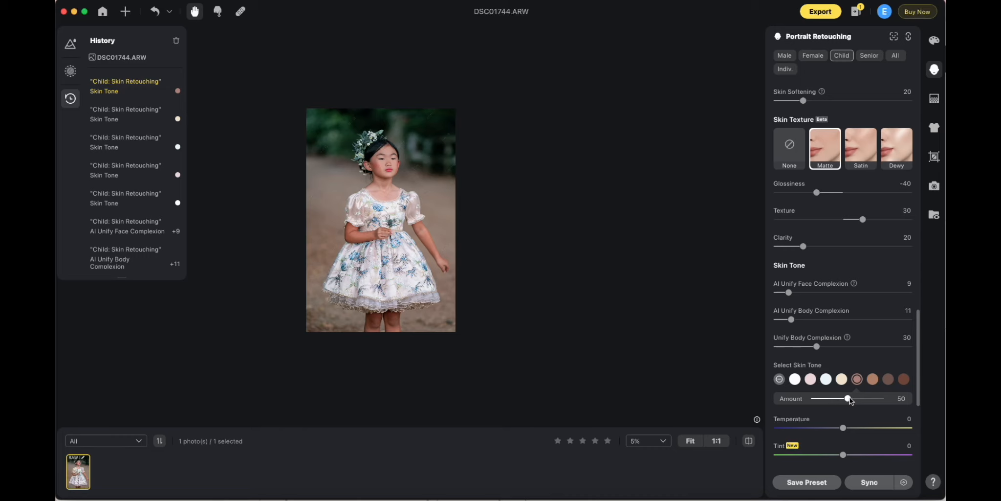
left_click_drag(851, 398, 837, 401)
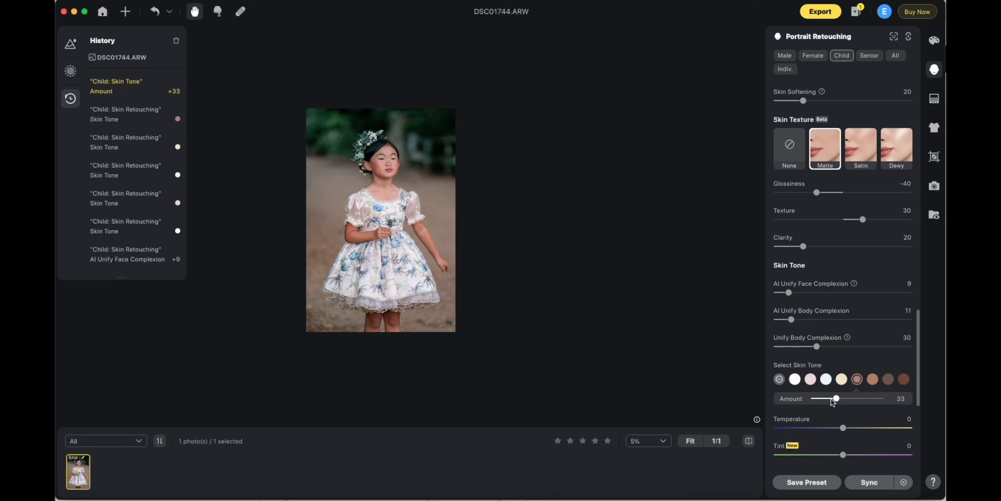
left_click(749, 441)
left_click(750, 442)
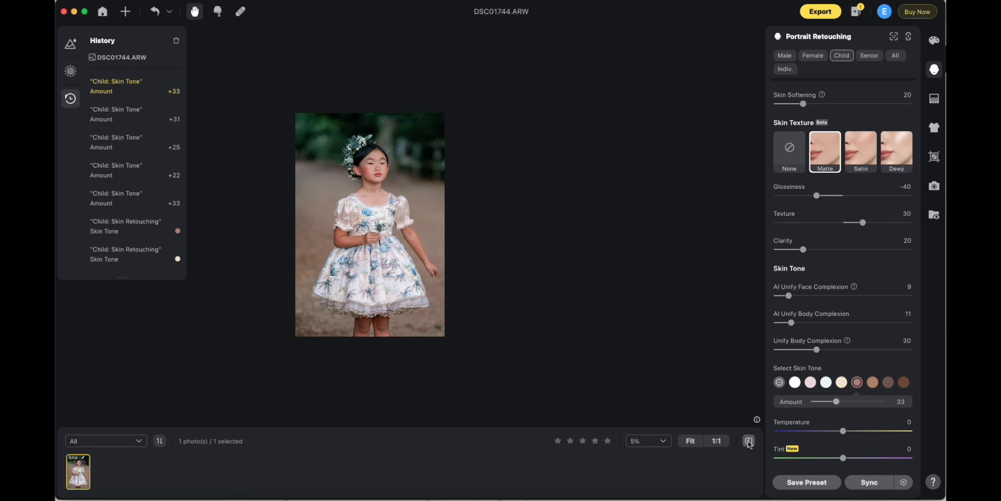
left_click(748, 441)
left_click(749, 441)
- Set Skin Radiance to 4 and Rosy Complexion to 13
scroll(861, 323, "down", 5)
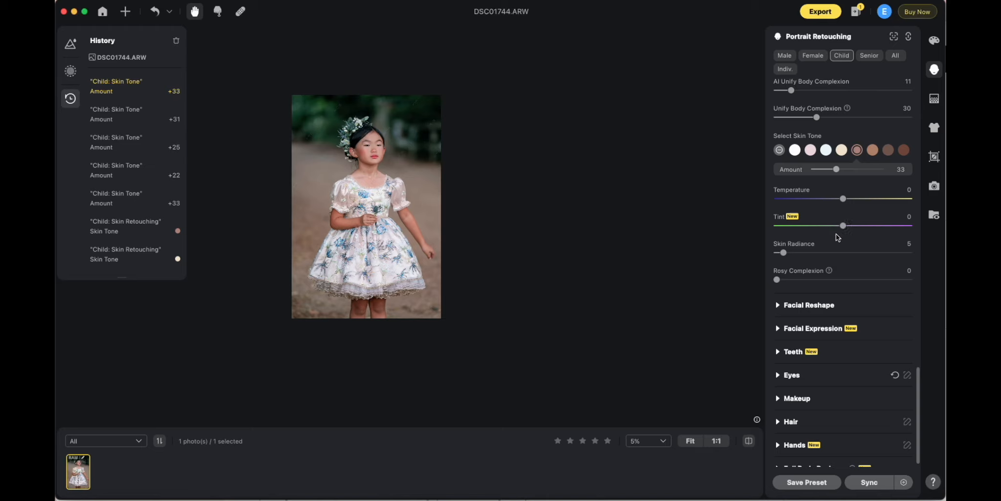
mouse_move(783, 254)
left_mouse_down()
mouse_move(867, 256)
mouse_move(782, 257)
left_mouse_up()
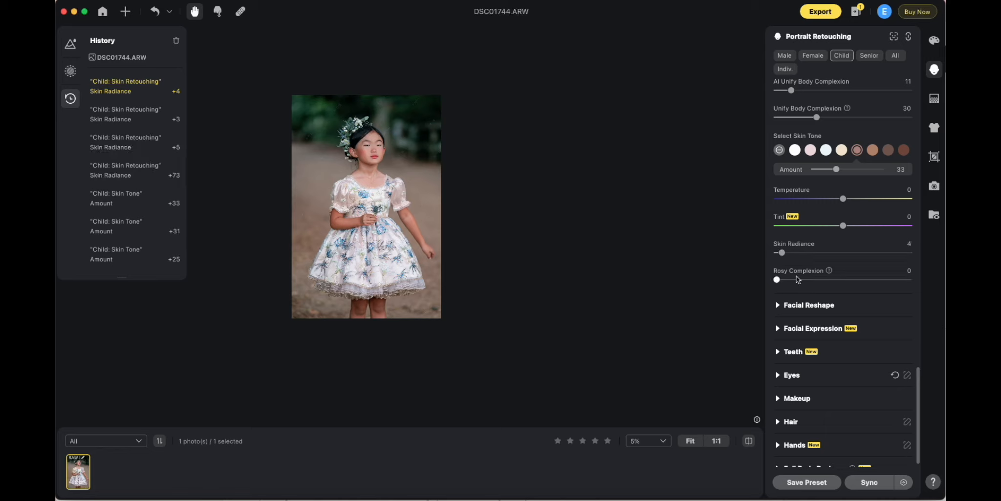
mouse_move(778, 279)
left_mouse_down()
mouse_move(816, 280)
mouse_move(782, 282)
left_mouse_up()
mouse_move(782, 282)
left_mouse_down()
mouse_move(866, 282)
mouse_move(794, 283)
left_mouse_up()
left_click_drag(355, 247, 373, 269)
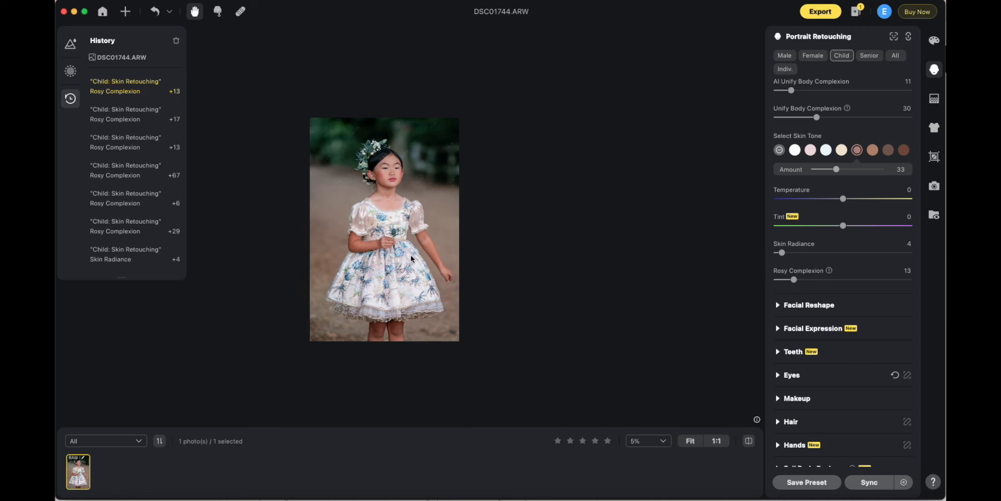
- Check the blush on the child's skin more closely and reduce Rosy Complexion to 10
scroll(410, 258, "up", 2)
left_click_drag(427, 238, 491, 244)
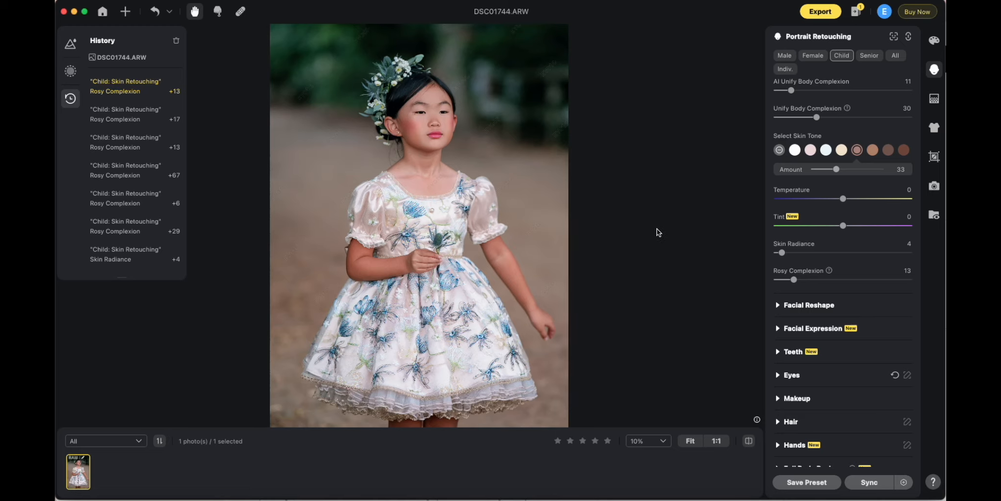
scroll(655, 232, "down", 2)
left_click_drag(794, 280, 791, 279)
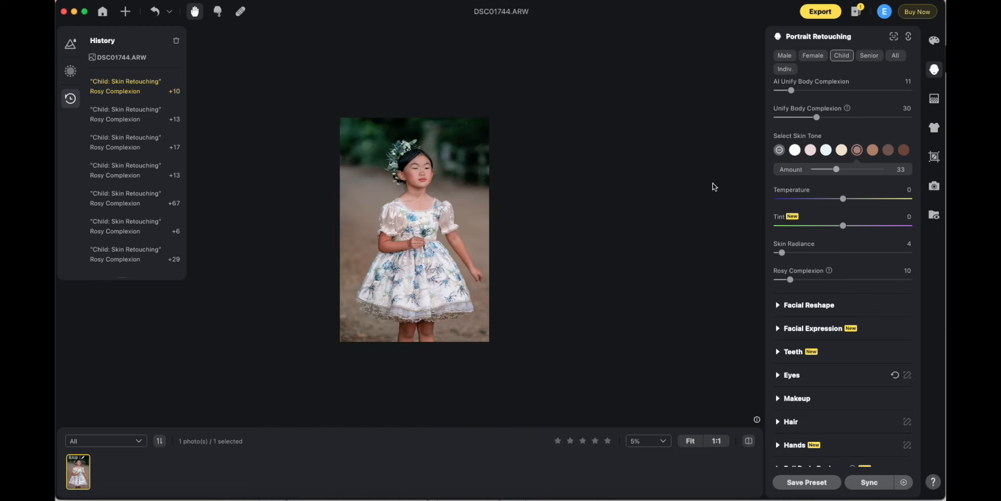
- Expand the Facial Expression and Facial Reshape settings, and review the Head Pose and Face Shape options
scroll(808, 285, "down", 1)
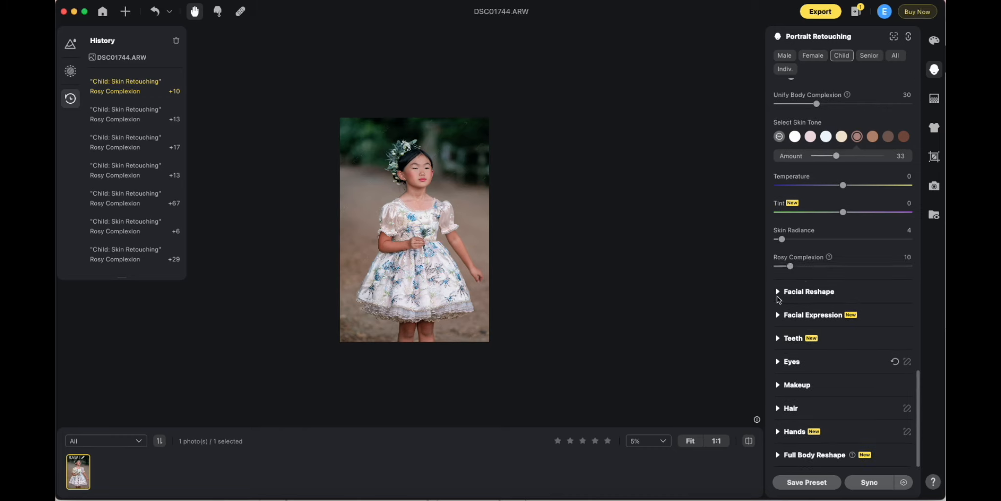
left_click(786, 316)
left_click(779, 293)
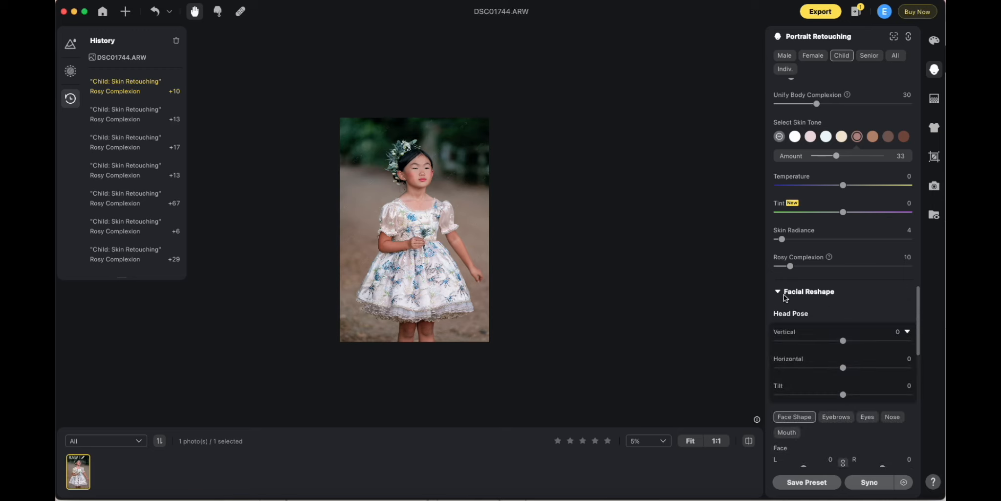
scroll(782, 296, "down", 5)
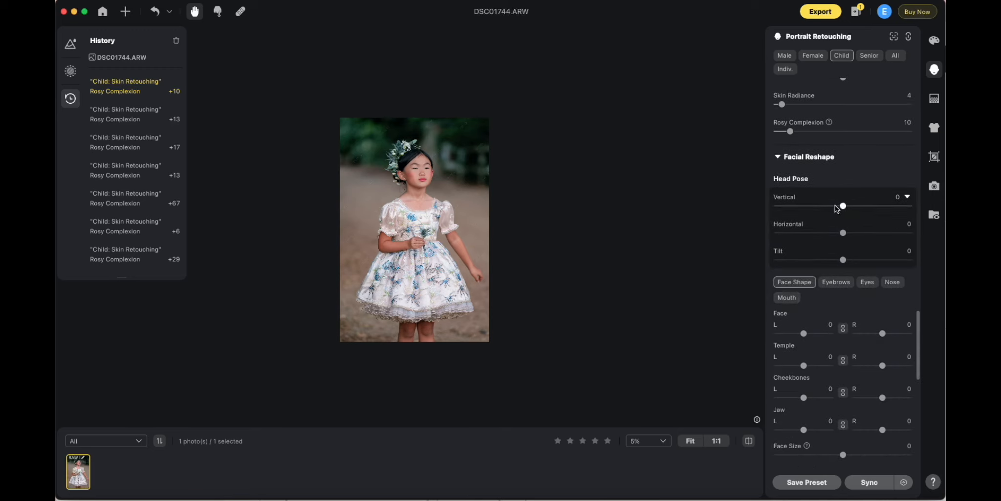
scroll(851, 207, "down", 3)
scroll(857, 208, "down", 2)
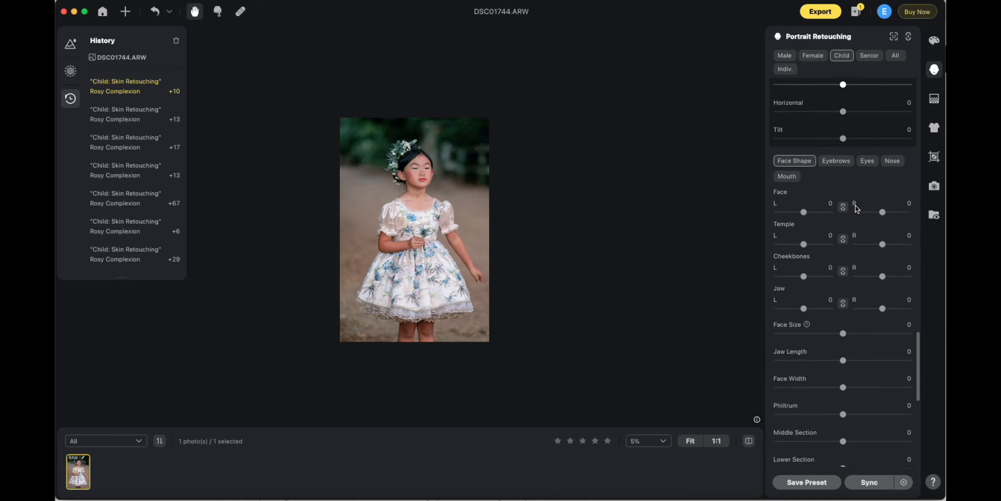
scroll(857, 208, "up", 5)
scroll(857, 208, "down", 4)
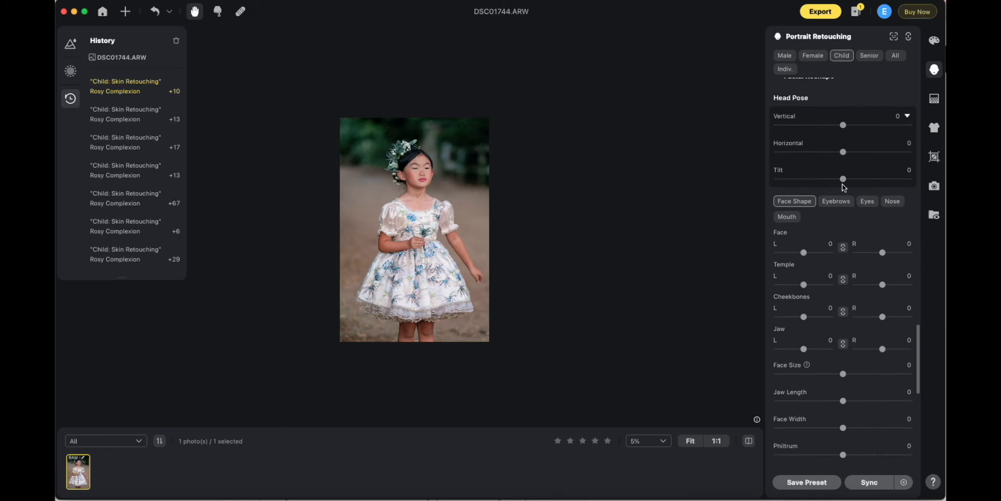
- Try tilting the child's head in both directions with Head Pose Tilt, and return it to 0
mouse_move(844, 179)
left_mouse_down()
mouse_move(808, 180)
mouse_move(903, 180)
mouse_move(843, 182)
left_mouse_up()
scroll(843, 182, "up", 3)
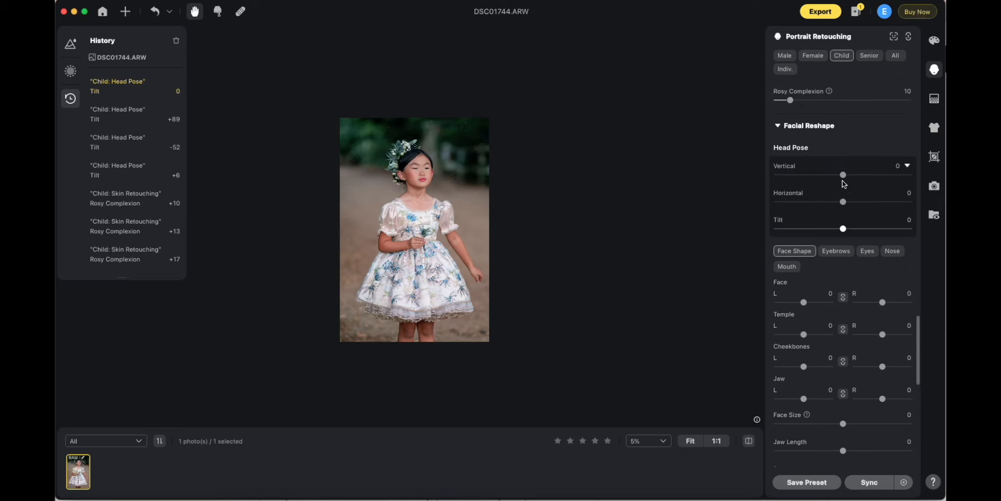
scroll(843, 182, "down", 6)
scroll(842, 183, "up", 3)
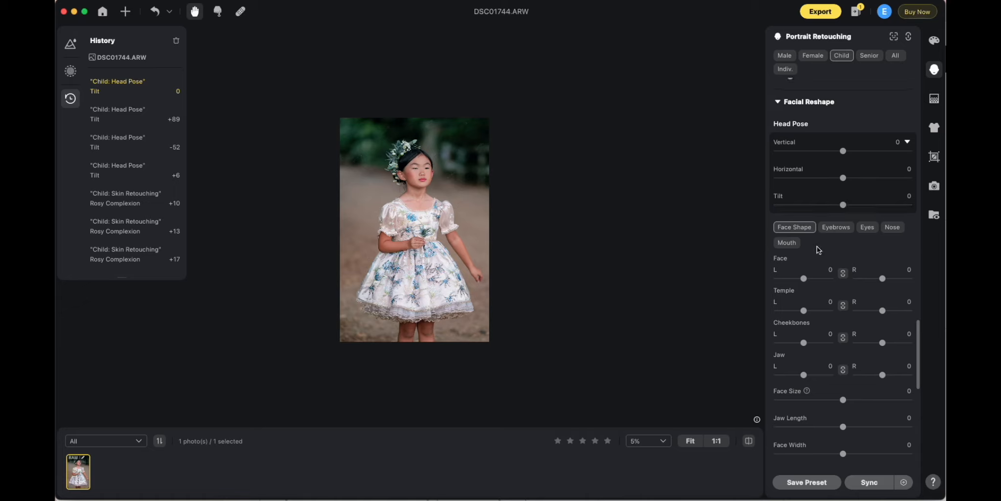
- Set the Gentle Smile facial expression to 26 and inspect the child's face
scroll(819, 249, "down", 5)
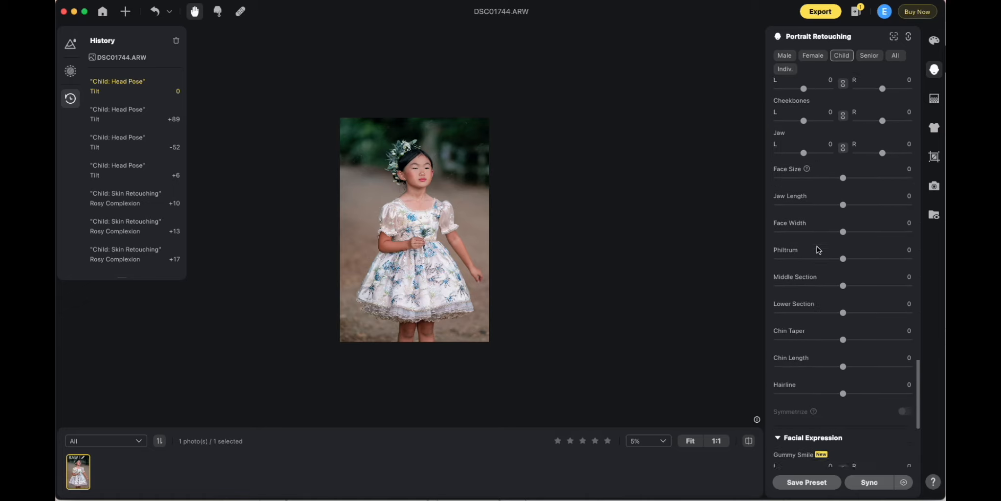
scroll(817, 245, "down", 4)
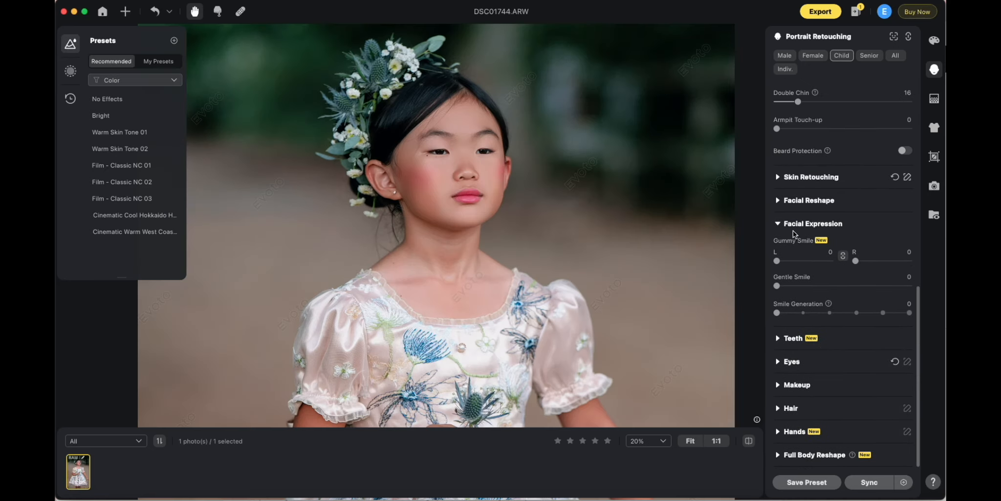
left_click_drag(777, 288, 812, 286)
left_click_drag(507, 259, 472, 256)
key("super+space")
key("Escape")
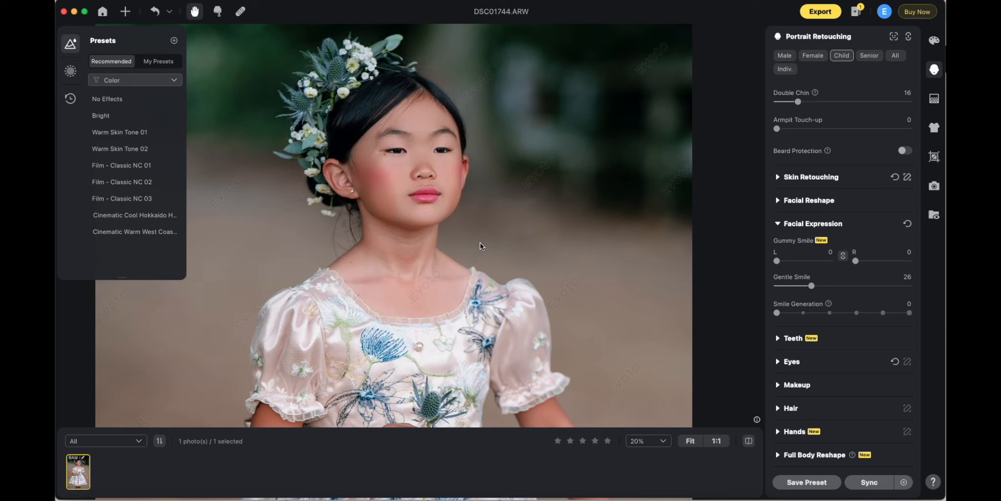
- Check the smile in a wider view of the portrait and raise Gentle Smile to 29
key("super+minus")
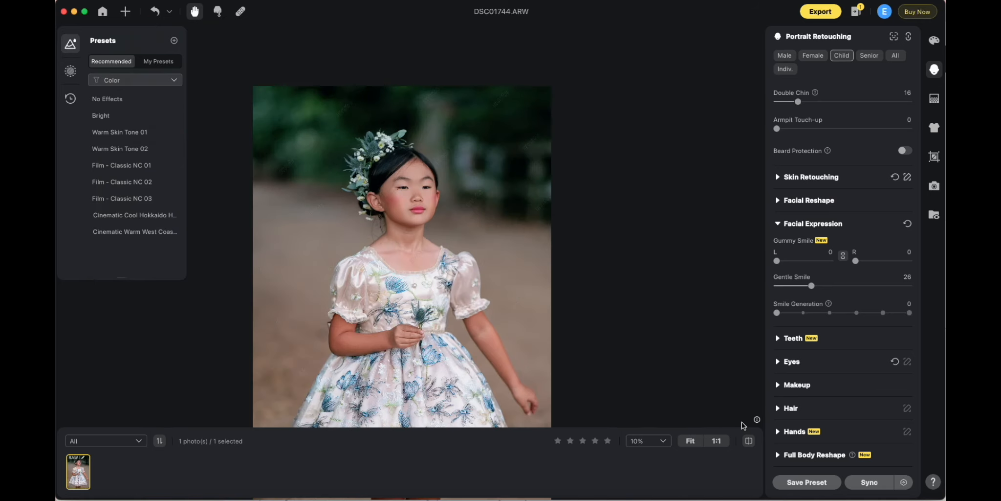
left_click_drag(441, 295, 474, 256)
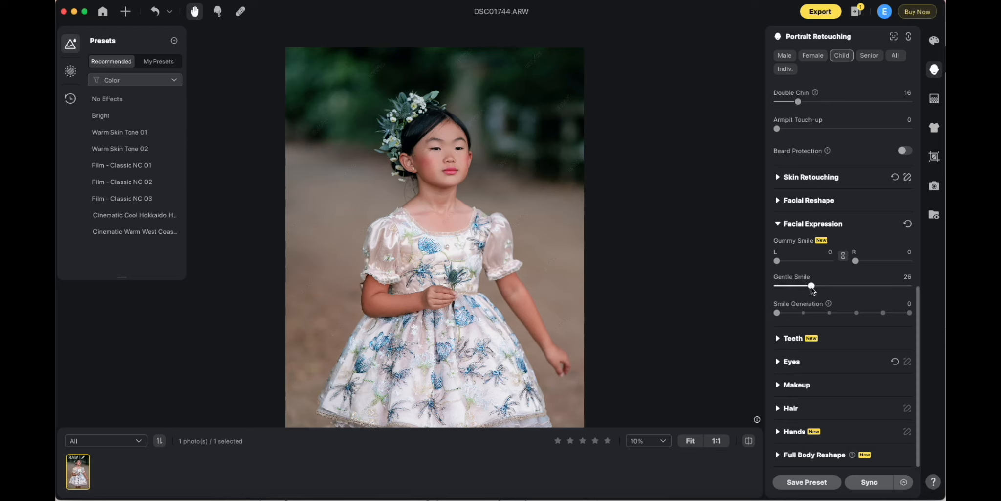
left_click_drag(811, 286, 816, 287)
scroll(816, 323, "up", 1)
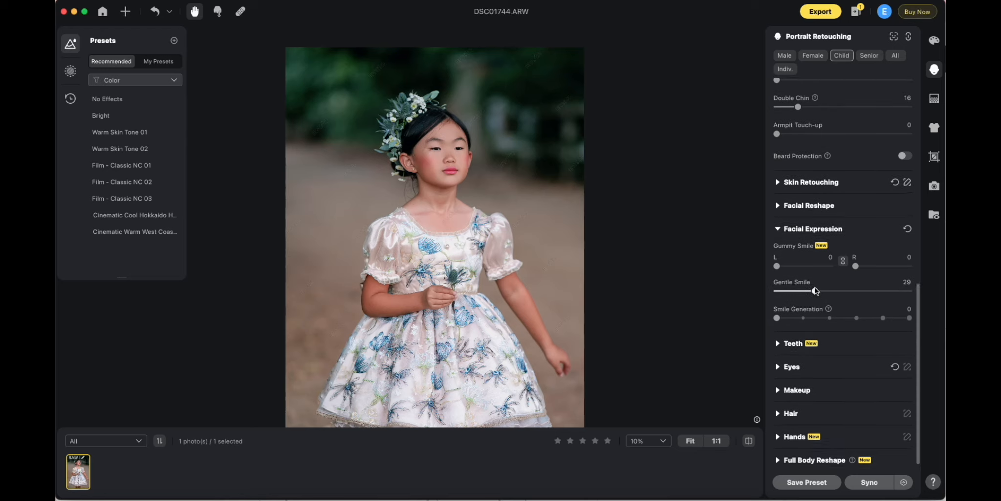
scroll(816, 329, "down", 1)
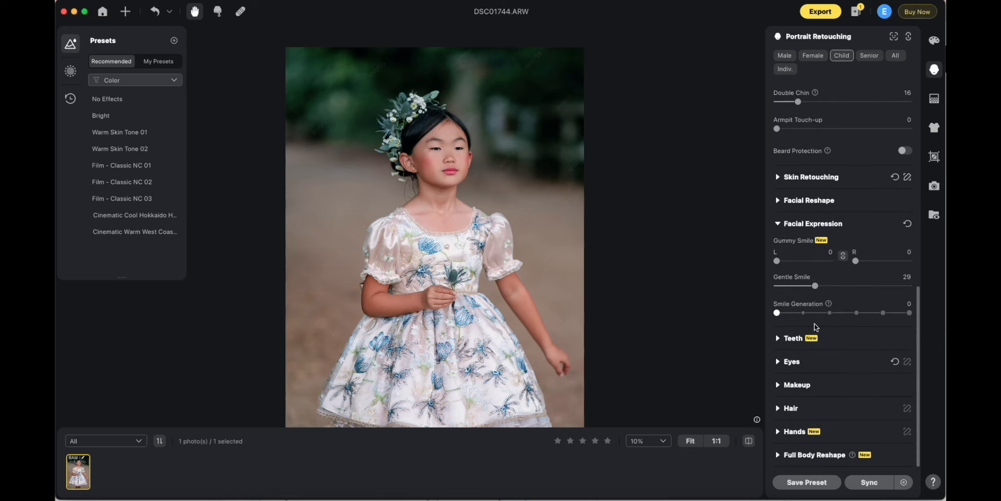
- Expand the Eyes settings, inspect the eyes up close, and set Brightness to 50 for both eyes
left_click(792, 362)
scroll(827, 391, "down", 5)
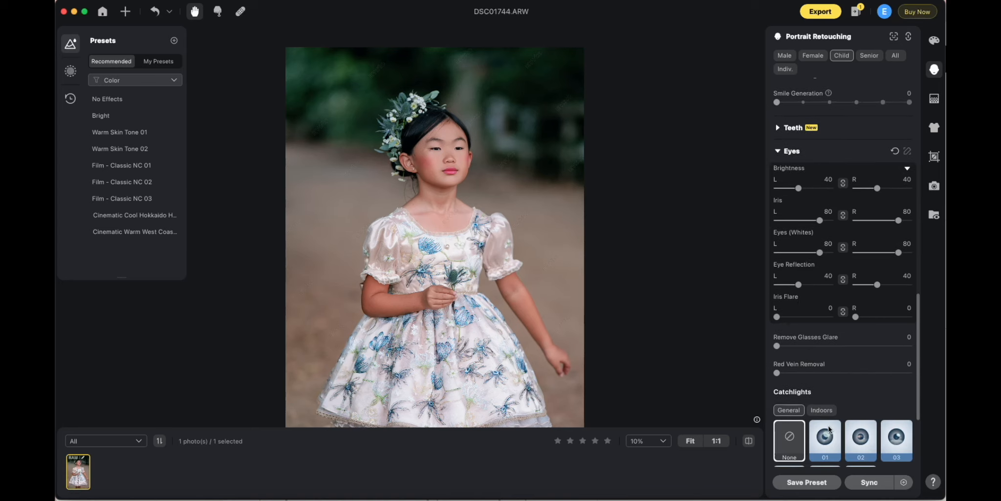
left_click_drag(461, 158, 435, 171)
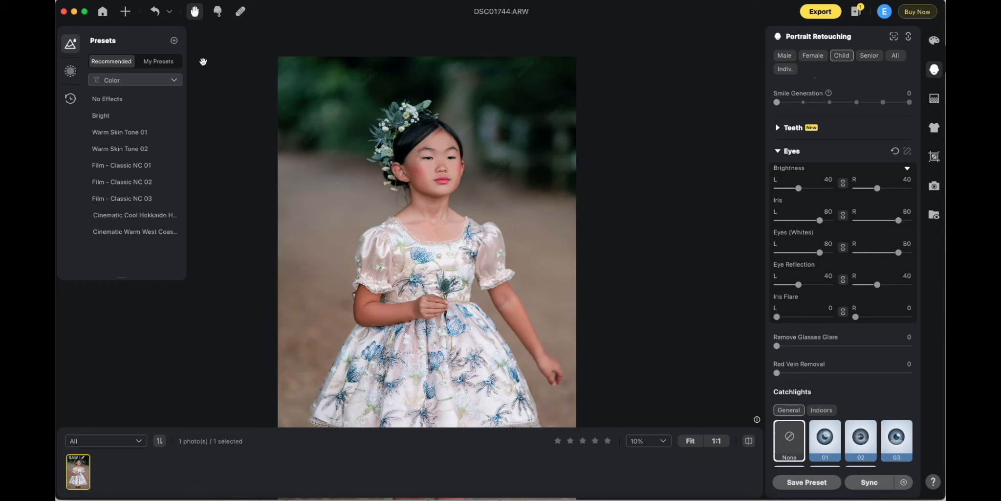
key("super+minus")
key("super+equal")
key("super+equal")
key("super+equal")
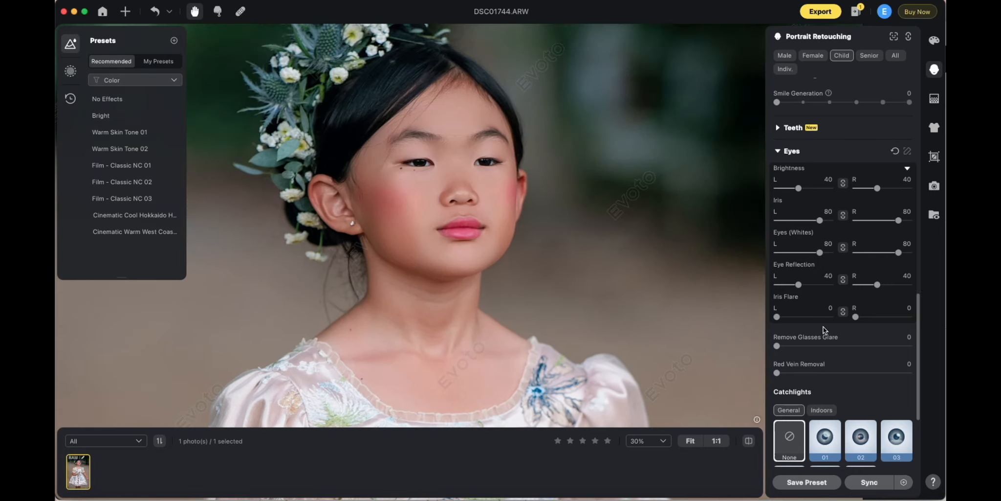
scroll(832, 362, "down", 3)
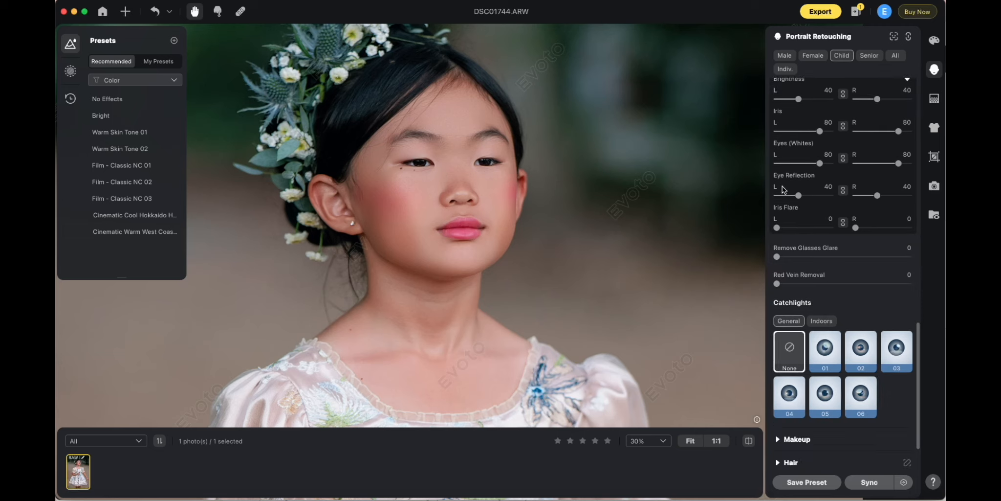
scroll(801, 215, "up", 2)
mouse_move(798, 165)
left_mouse_down()
mouse_move(825, 165)
mouse_move(804, 169)
left_mouse_up()
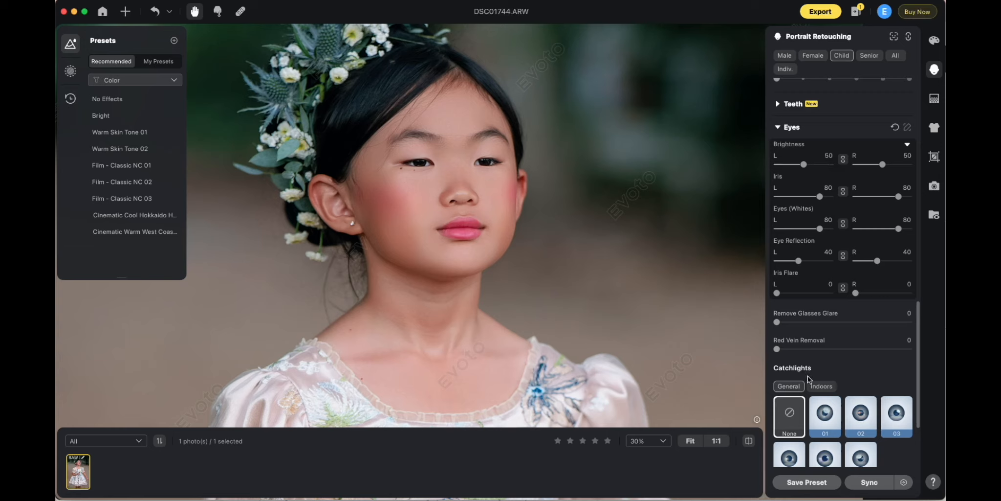
scroll(828, 352, "down", 3)
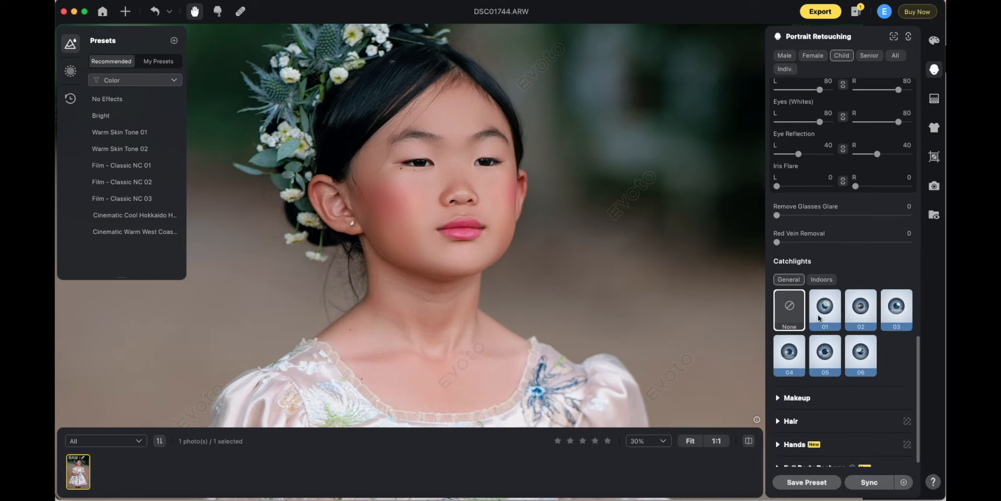
- Compare the General catchlight styles 01 to 06 on the child's eyes and apply style 03
left_click(818, 315)
left_click(859, 310)
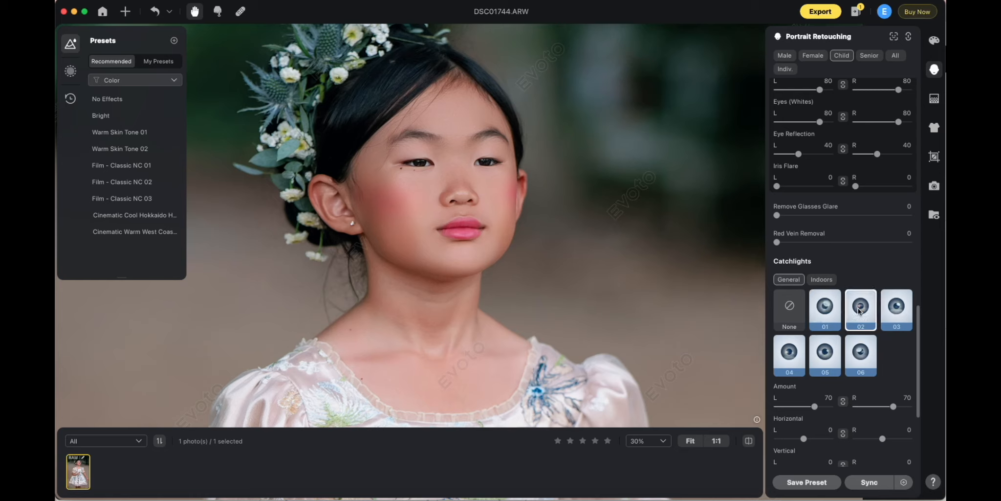
left_click(896, 308)
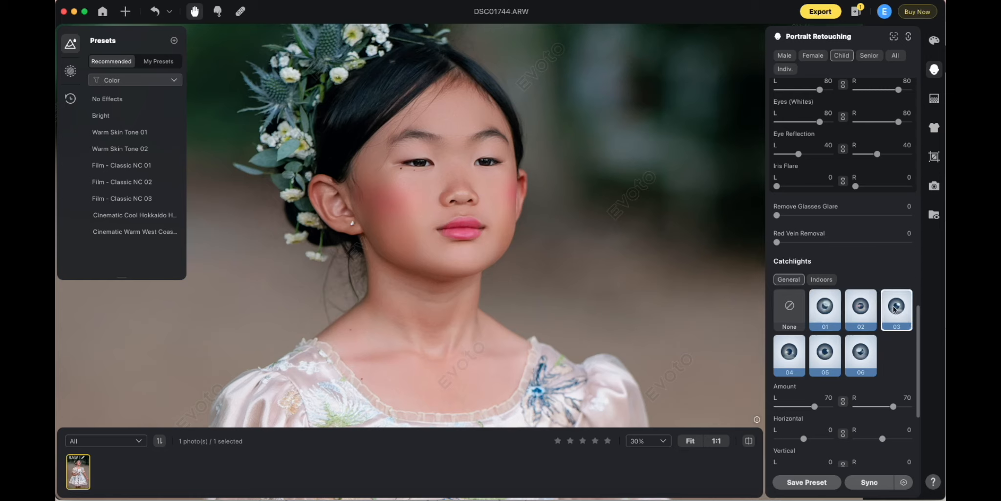
left_click(781, 359)
left_click(822, 355)
left_click(848, 353)
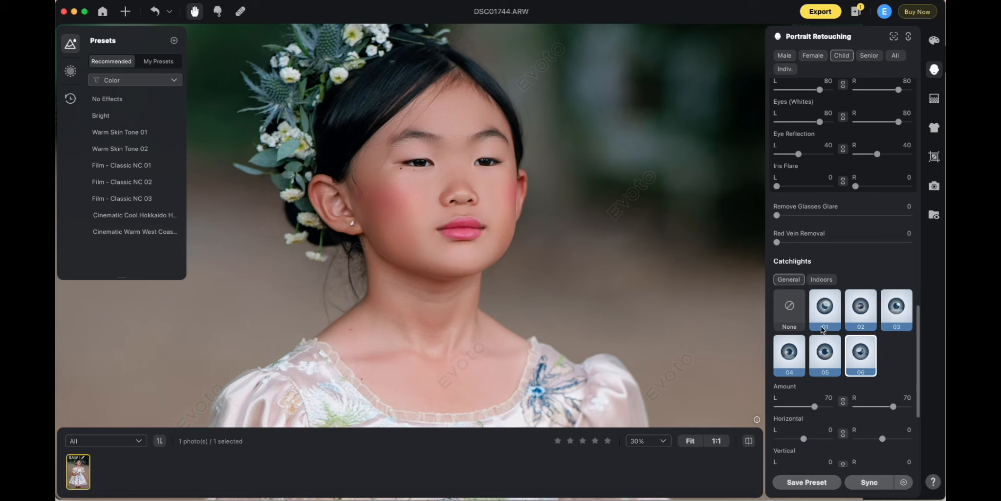
left_click(861, 315)
left_click(902, 307)
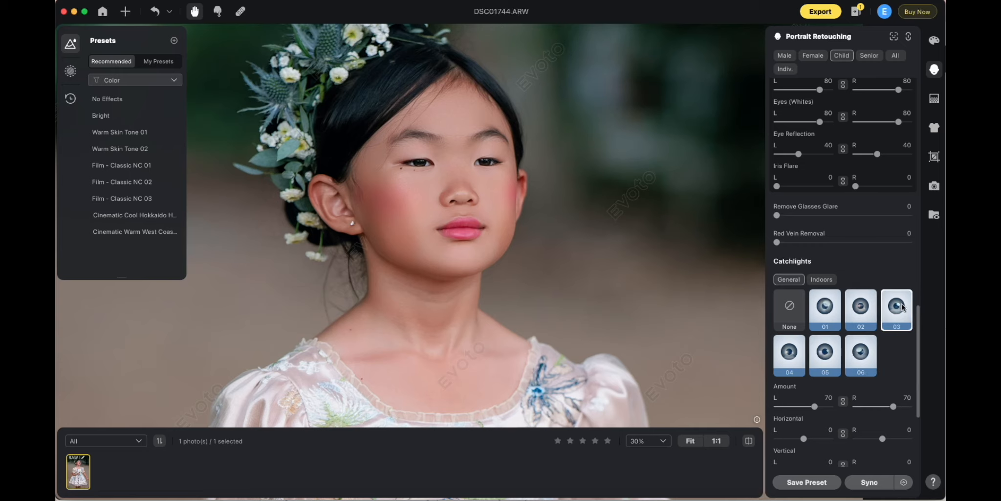
scroll(562, 265, "down", 3)
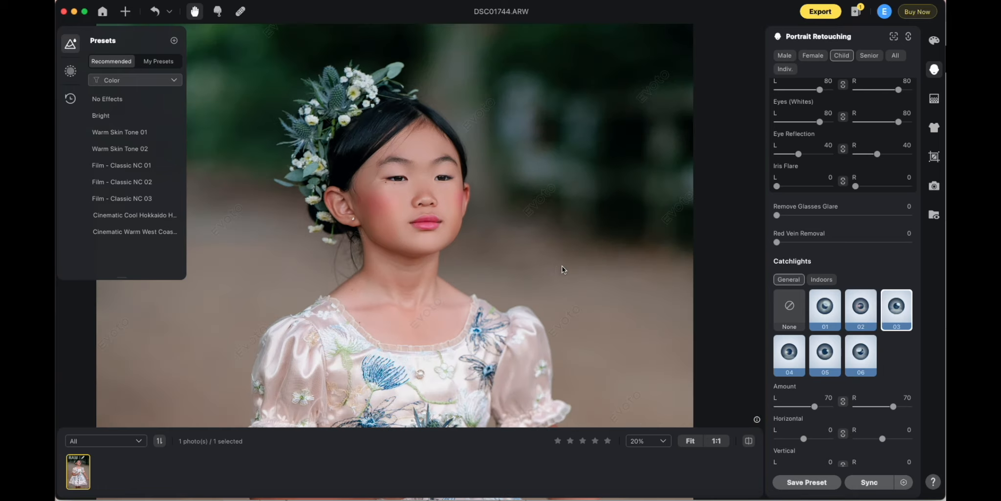
scroll(509, 259, "down", 2)
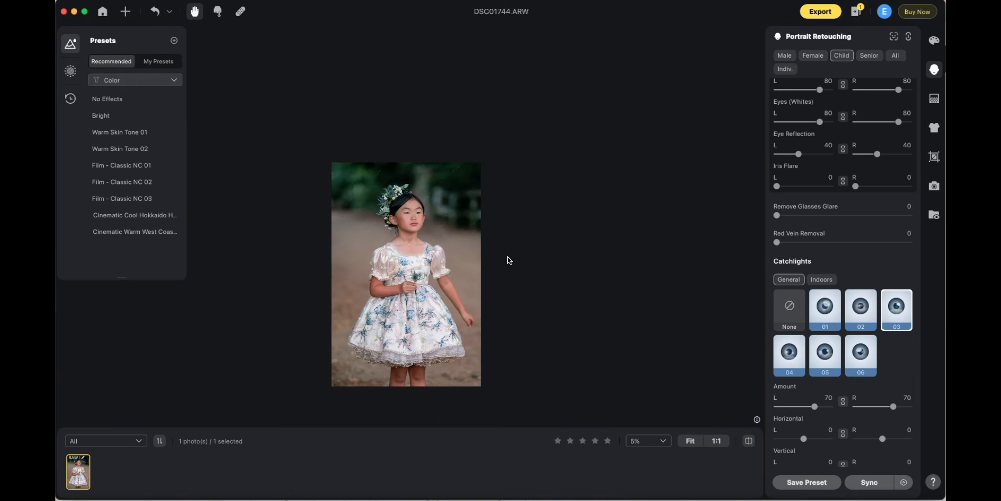
scroll(432, 251, "up", 2)
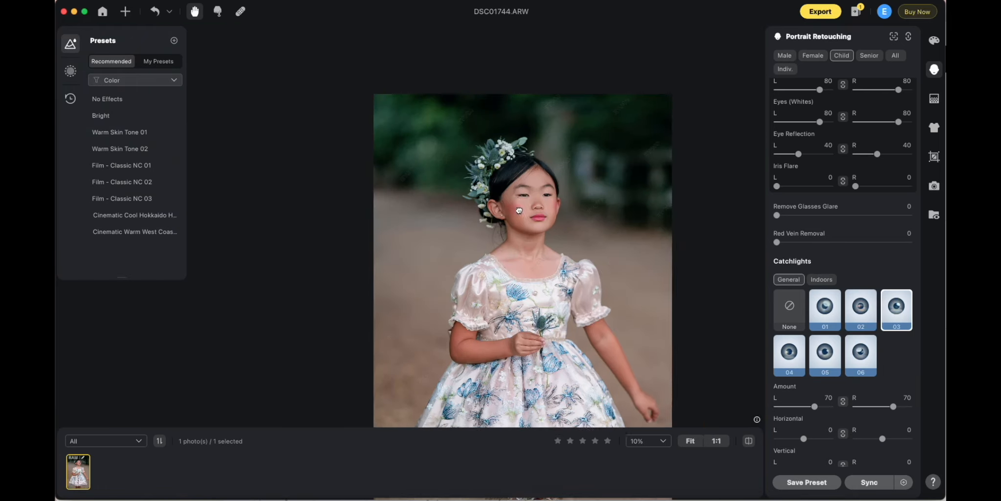
left_click_drag(513, 206, 483, 183)
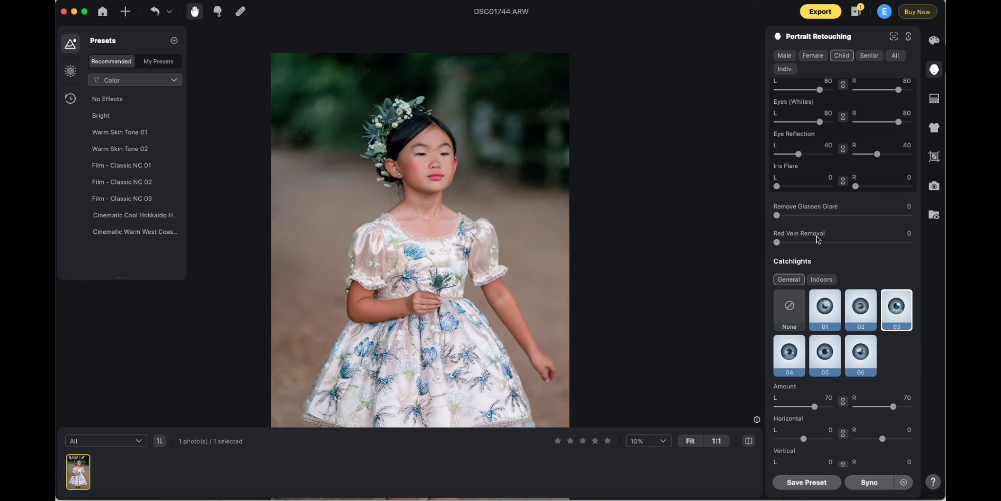
- Expand the Makeup settings and look through the eye makeup, lip makeup and Makeup Suite options
scroll(836, 326, "down", 5)
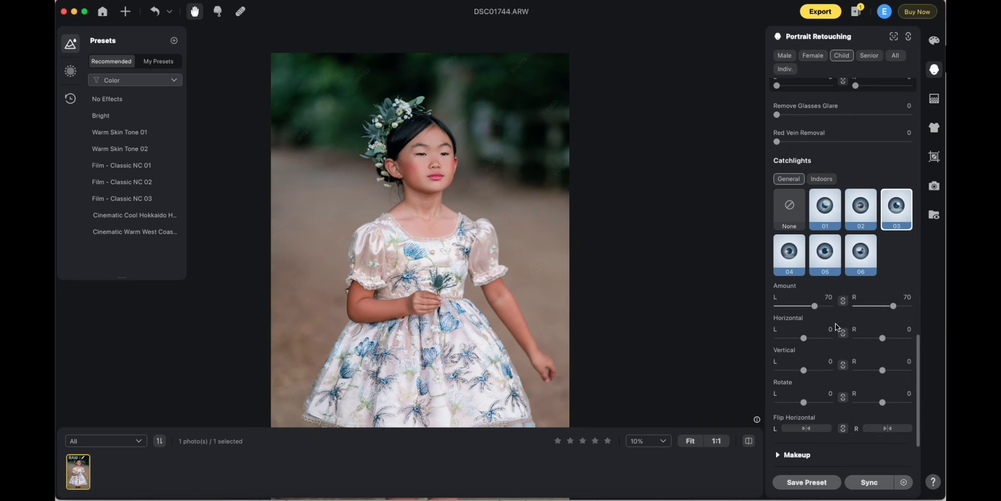
left_click(797, 384)
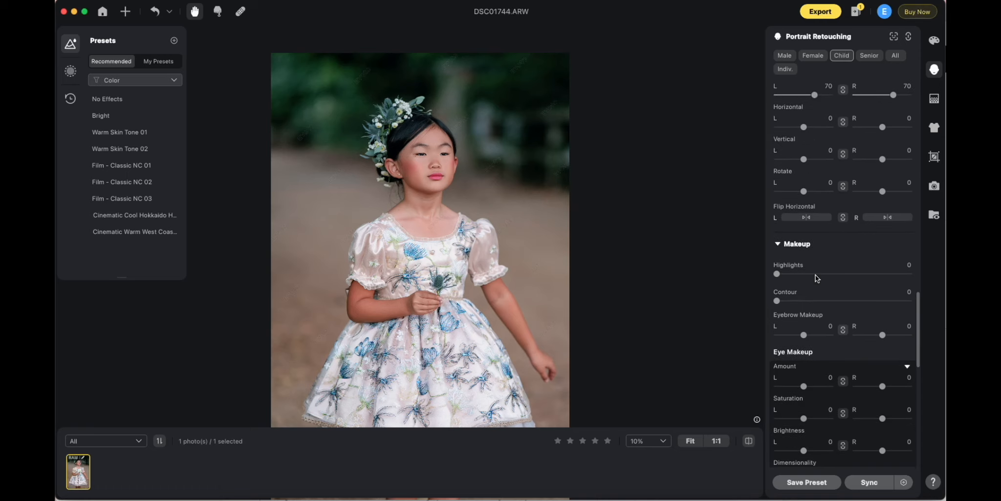
scroll(815, 279, "down", 8)
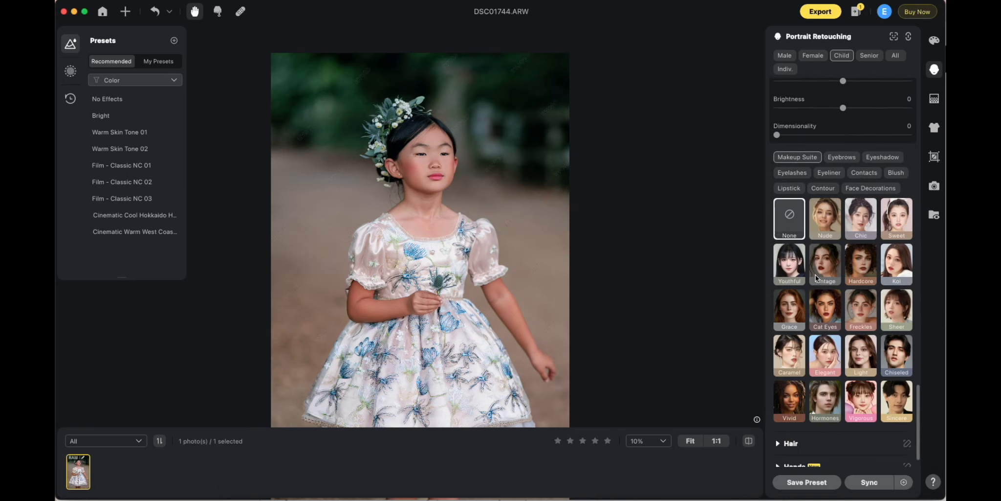
scroll(815, 278, "up", 4)
scroll(815, 279, "down", 3)
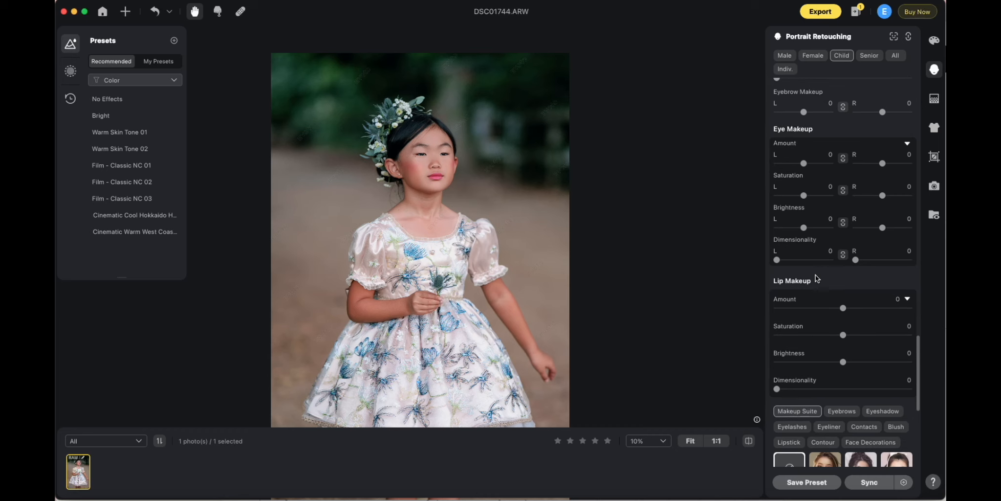
scroll(882, 240, "down", 12)
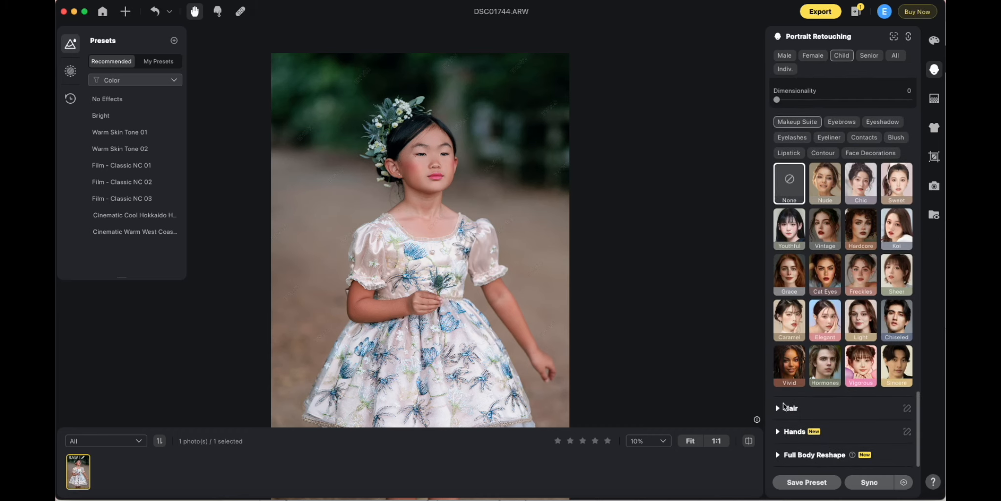
- Expand the Hair settings and set Remove Stray Hairs to 100
left_click(783, 407)
scroll(426, 132, "up", 1)
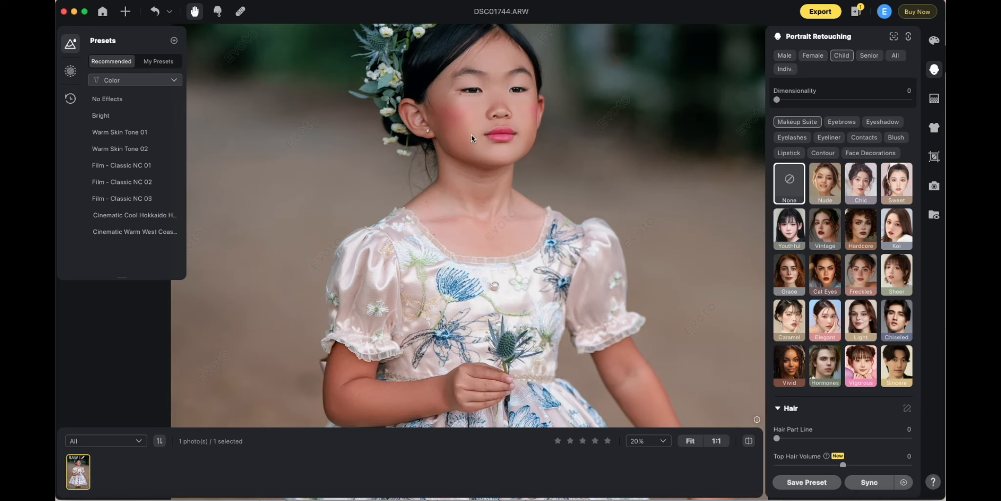
left_click_drag(471, 134, 627, 228)
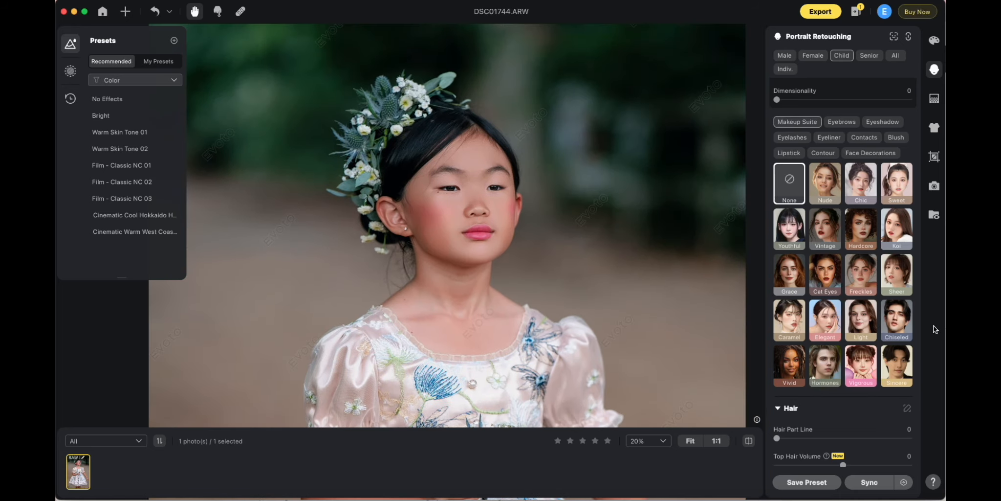
scroll(825, 264, "down", 15)
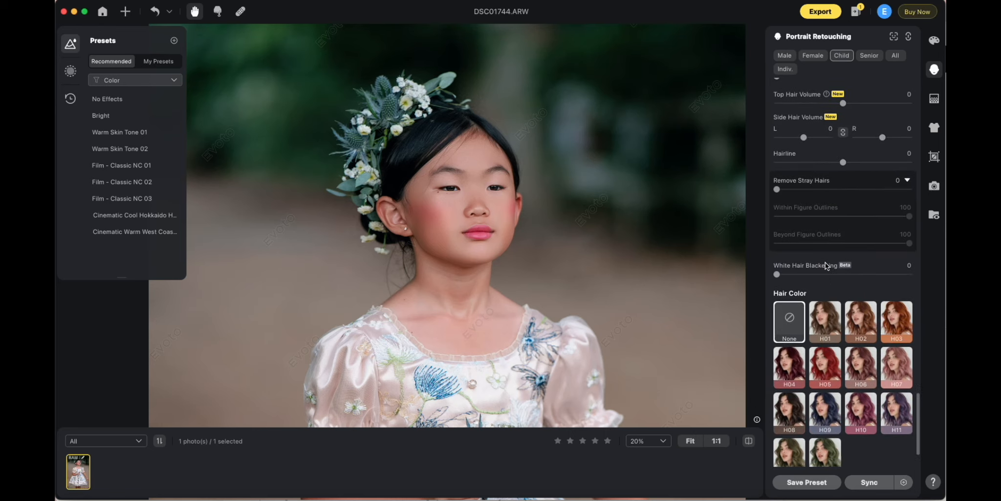
scroll(826, 264, "up", 10)
scroll(802, 343, "down", 3)
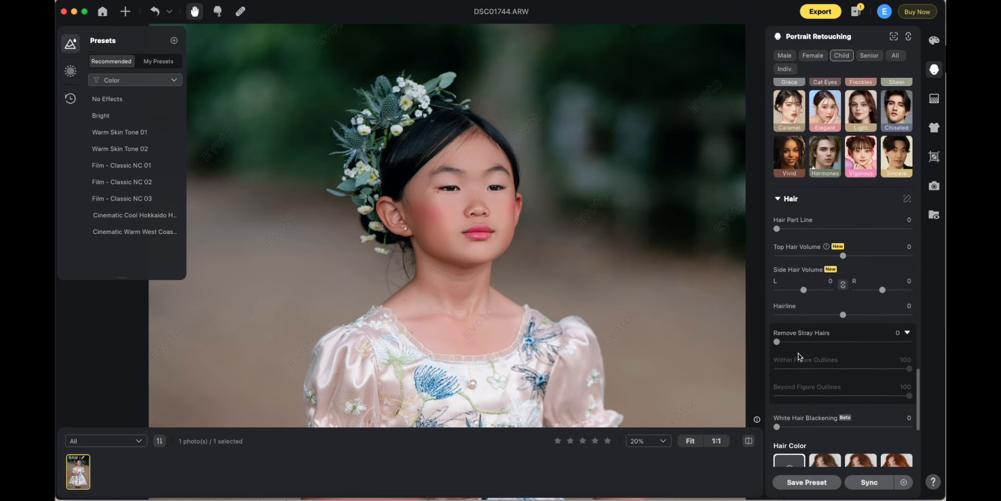
scroll(800, 356, "down", 2)
left_click_drag(777, 297, 930, 300)
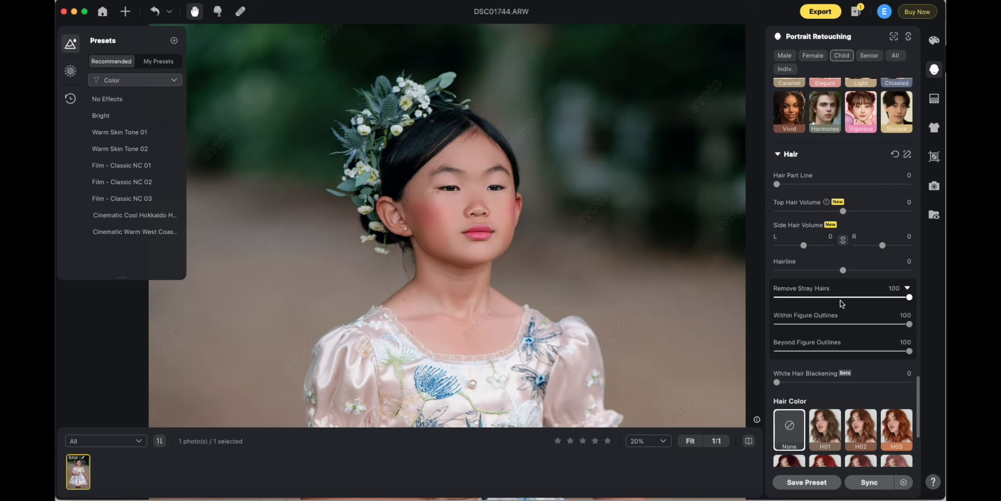
- Set Remove Stray Hairs to 51 and Within Figure Outlines to 0, and inspect the hair around the face
key("super+minus")
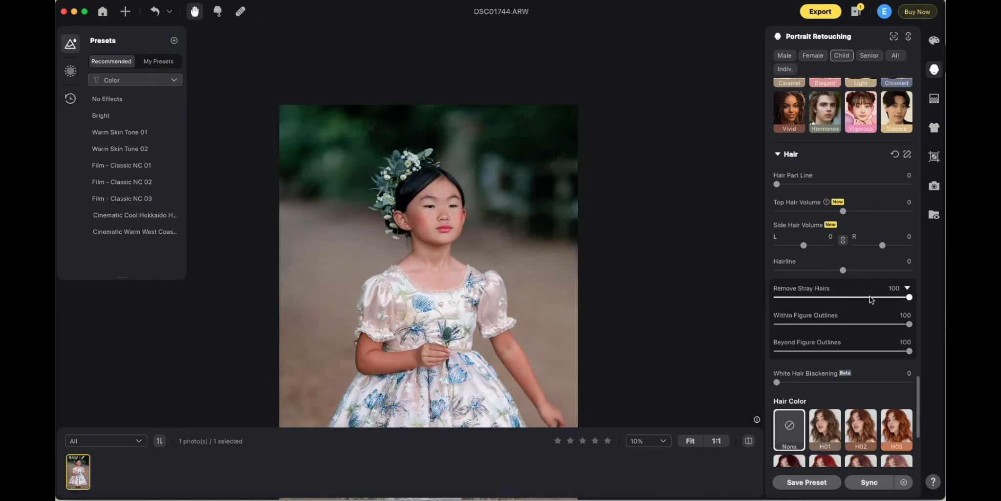
left_click_drag(890, 296, 845, 298)
left_click_drag(909, 324, 718, 330)
key("super+equal")
key("super+equal")
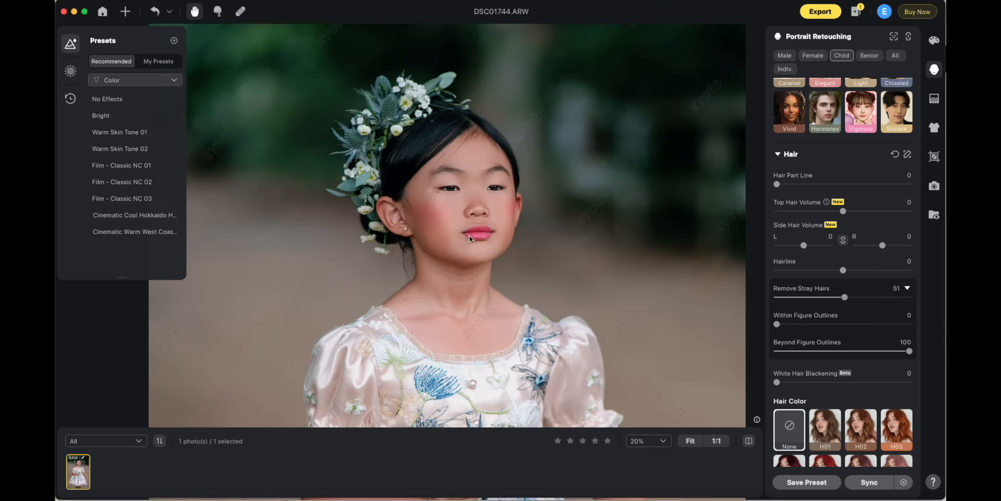
- Try stronger values for Within Figure Outlines and settle on 30, with Remove Stray Hairs at 36
left_click_drag(869, 324, 910, 324)
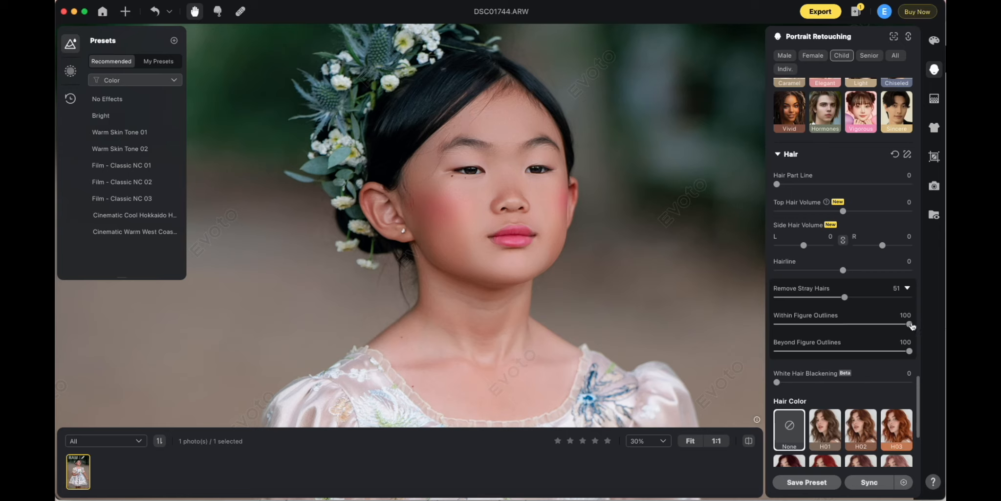
mouse_move(910, 323)
left_mouse_down()
mouse_move(790, 330)
mouse_move(909, 324)
left_mouse_up()
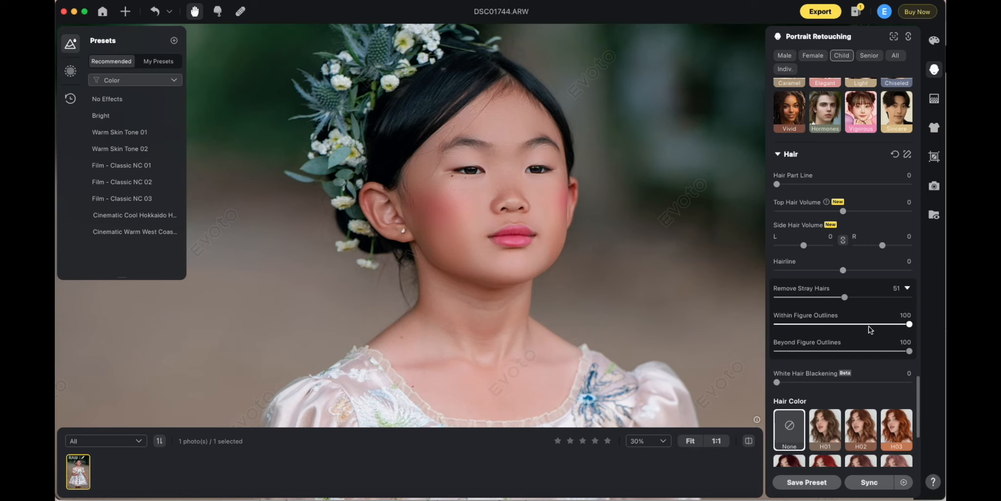
left_click_drag(889, 326, 881, 325)
mouse_move(845, 296)
left_mouse_down()
mouse_move(911, 297)
mouse_move(835, 296)
mouse_move(850, 297)
left_mouse_up()
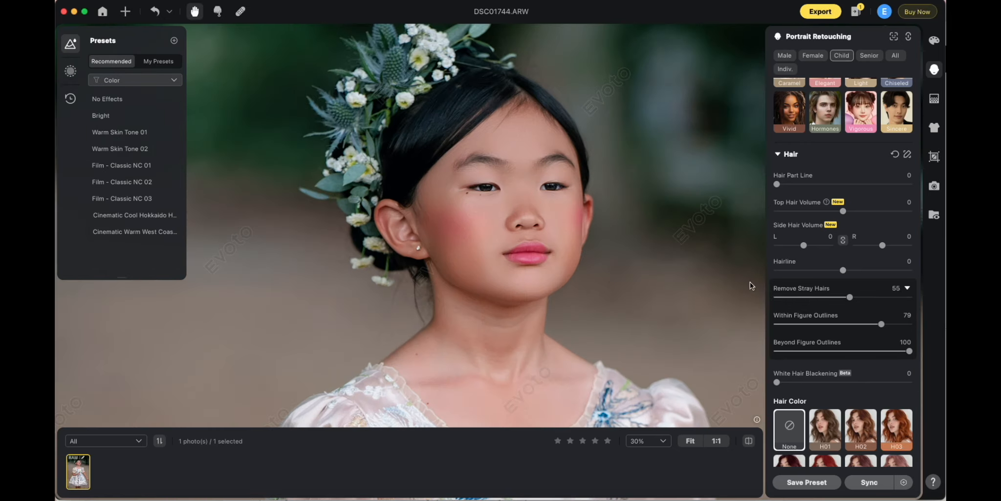
left_click_drag(850, 297, 825, 297)
left_click_drag(881, 324, 817, 324)
- Start the Spot Healing Brush at size 4.0, try it on the stray hair beside the child's eye, and undo it
left_click(240, 10)
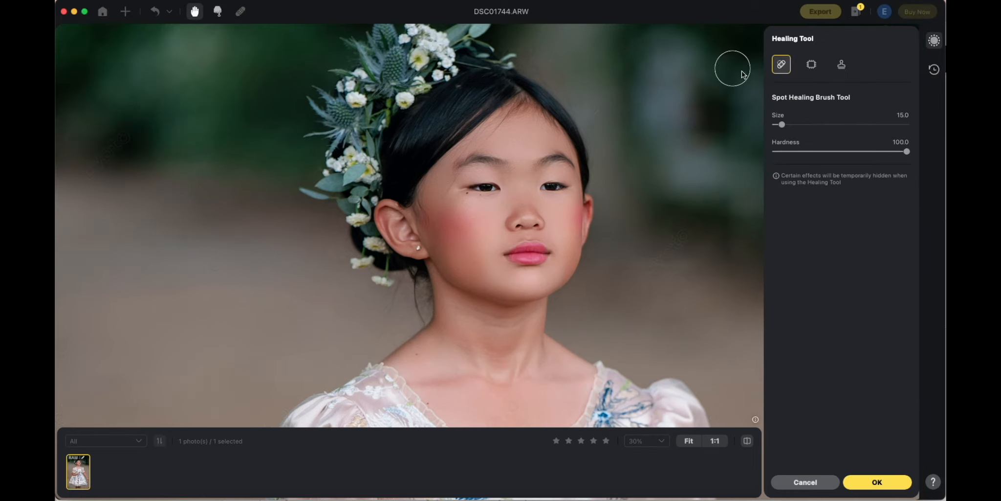
key("[")
key("[")
key("[")
key("[")
key("[")
key("[")
key("[")
key("[")
key("[")
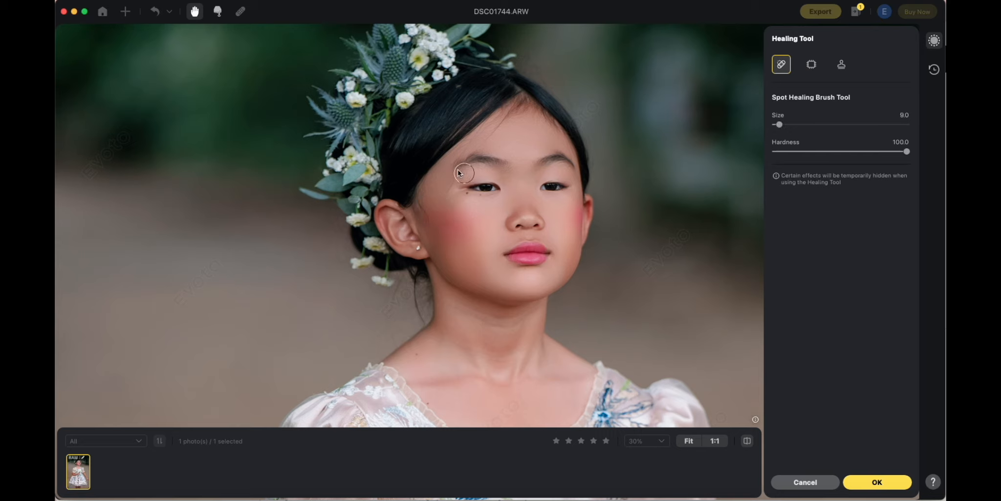
key("[")
key("[")
key("[")
key("[")
key("]")
key("]")
key("]")
key("]")
left_click(454, 188)
key("super+z")
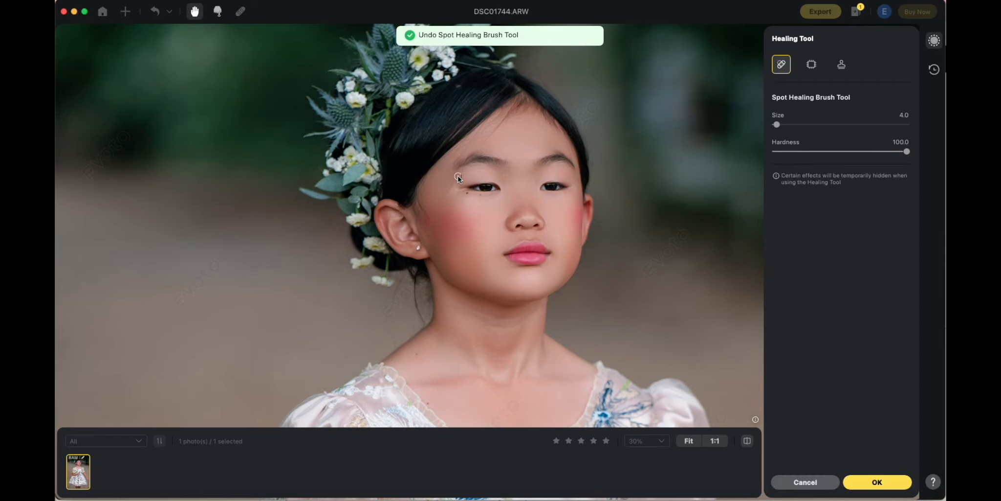
- Heal the stray hair beside the outer corner of the eye with a brush size of 2.8, undoing failed strokes
key("super+equal")
key("super+equal")
key("[")
key("[")
key("[")
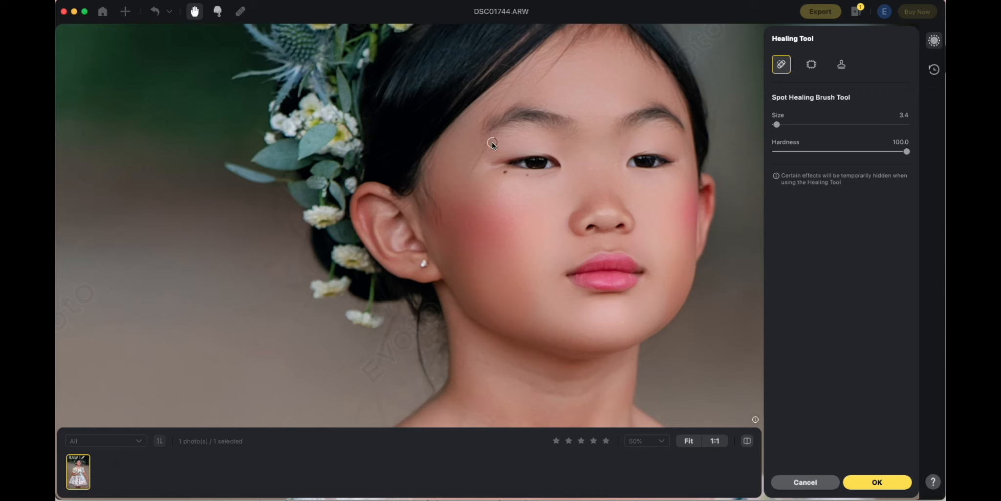
key("[")
key("[")
left_click_drag(489, 142, 469, 182)
left_click_drag(494, 145, 472, 169)
key("super+z")
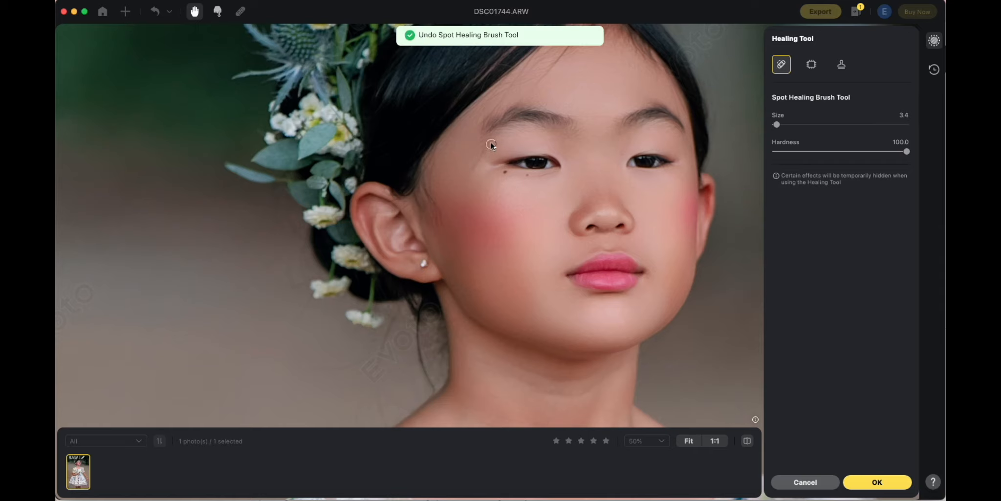
left_click_drag(482, 153, 474, 169)
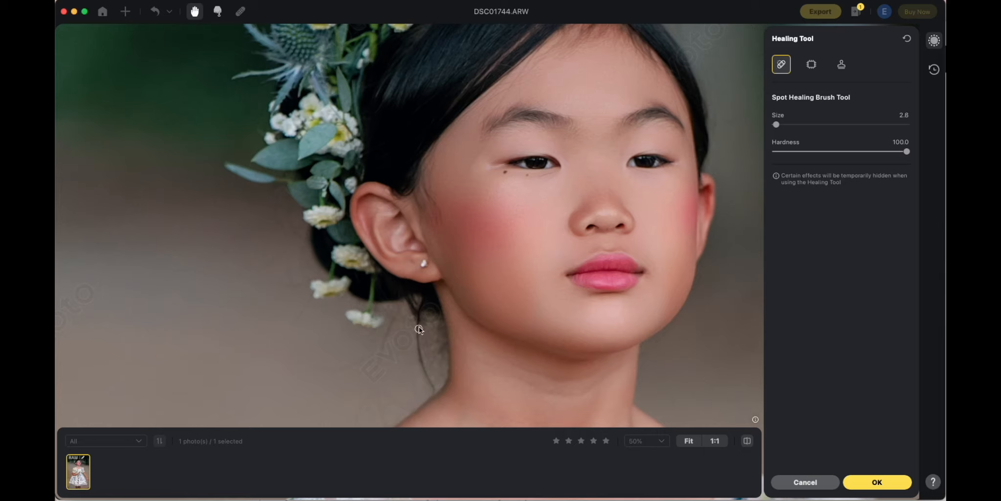
- Heal the loose hair strands hanging below the ear beside the neck and apply the healing
mouse_move(419, 319)
left_mouse_down()
mouse_move(414, 348)
mouse_move(431, 395)
left_mouse_up()
left_click_drag(418, 317, 426, 325)
mouse_move(397, 311)
left_mouse_down()
mouse_move(380, 384)
mouse_move(387, 335)
mouse_move(378, 386)
left_mouse_up()
mouse_move(380, 418)
left_mouse_down()
mouse_move(381, 384)
mouse_move(357, 354)
mouse_move(324, 373)
left_mouse_up()
left_click_drag(438, 386, 434, 394)
scroll(547, 364, "down", 5)
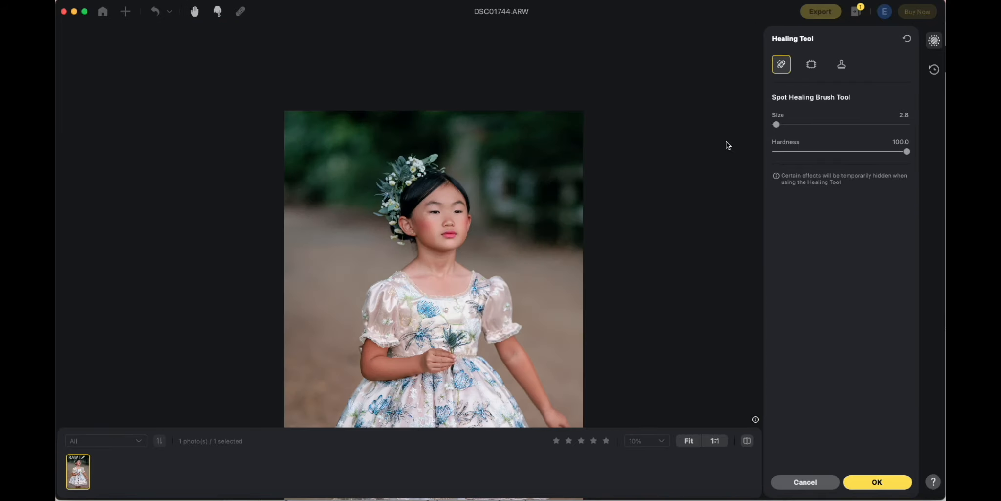
left_click(889, 481)
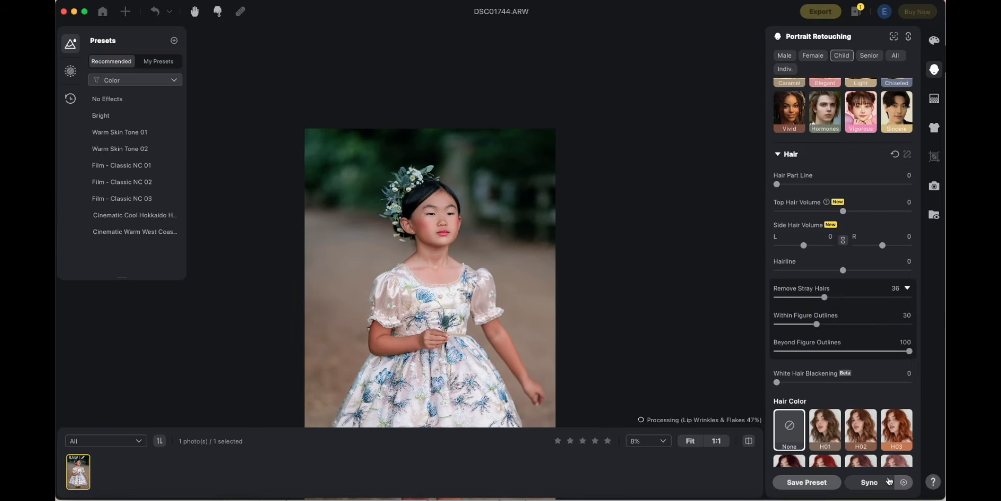
left_click_drag(492, 238, 458, 229)
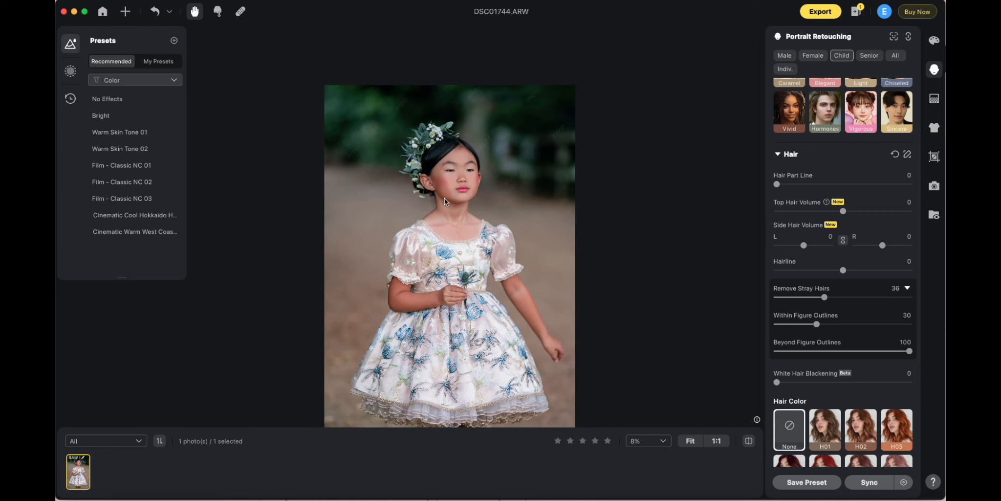
- Start Liquify with the Forward Warp tool at size 800 and puff out the sleeve on the photo's left side
left_click(241, 11)
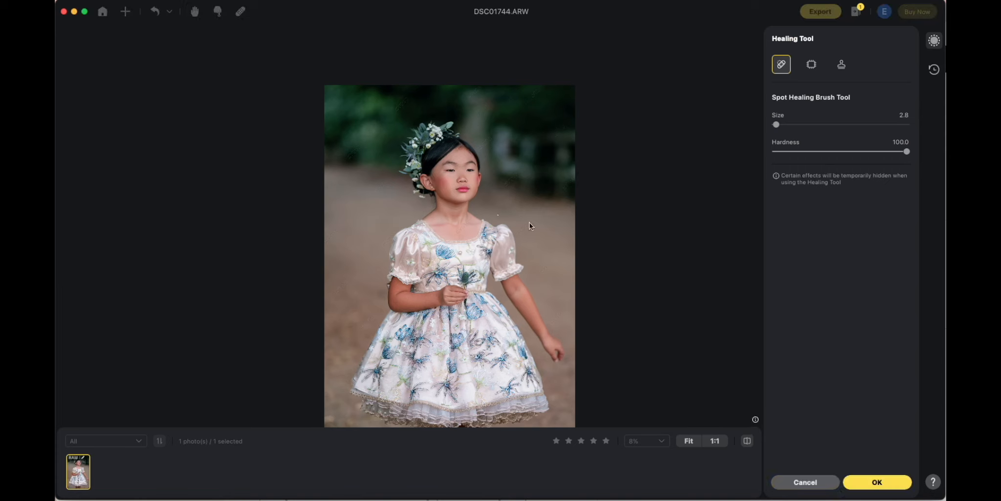
left_click(218, 10)
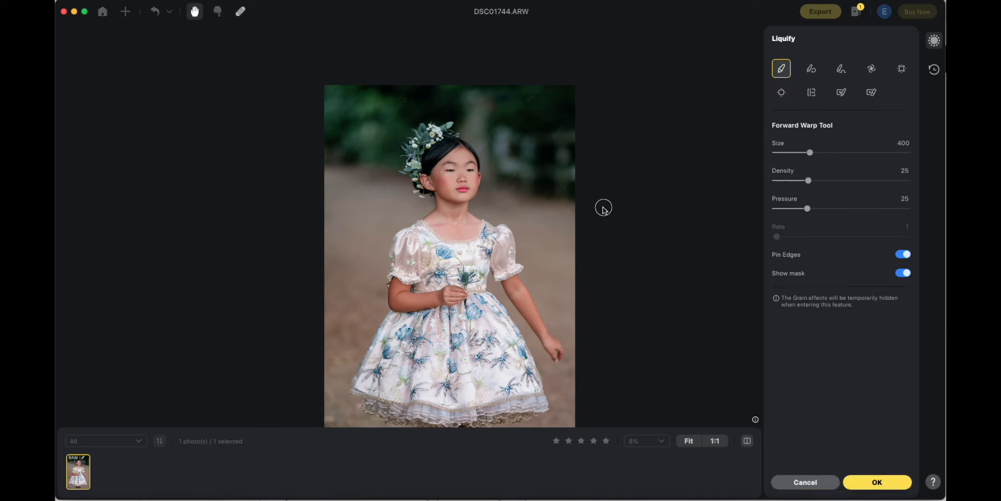
key("]")
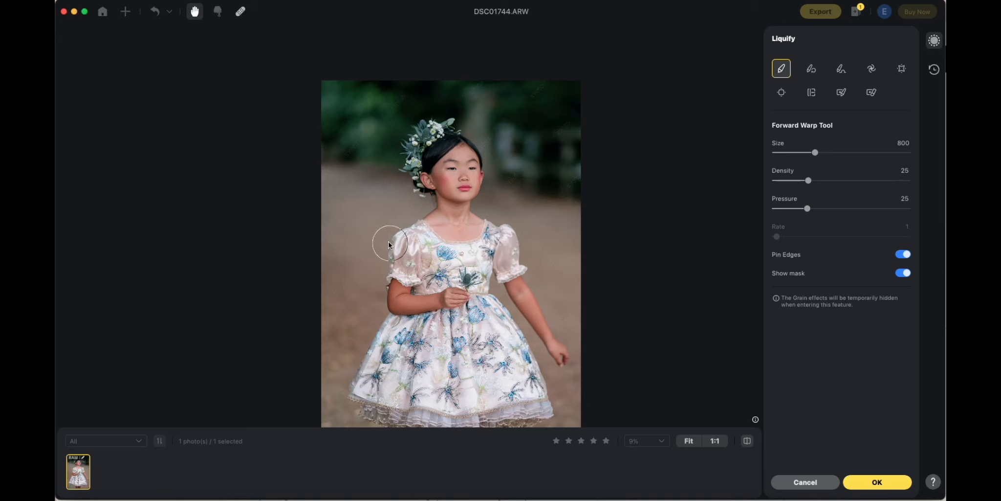
left_click_drag(385, 241, 401, 238)
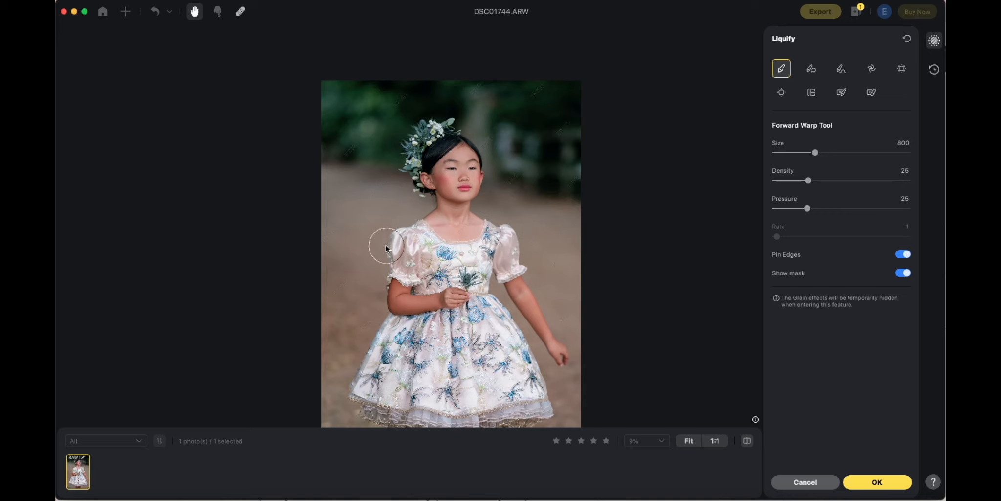
key("bracketleft")
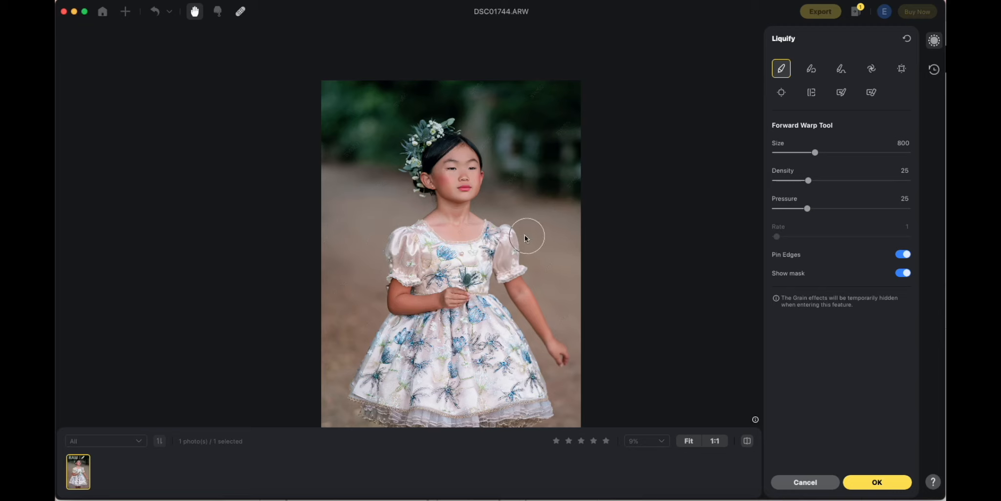
- Puff out the sleeve on the photo's right side, using Forward Warp at sizes 800 and 700
key("bracketright")
key("bracketleft")
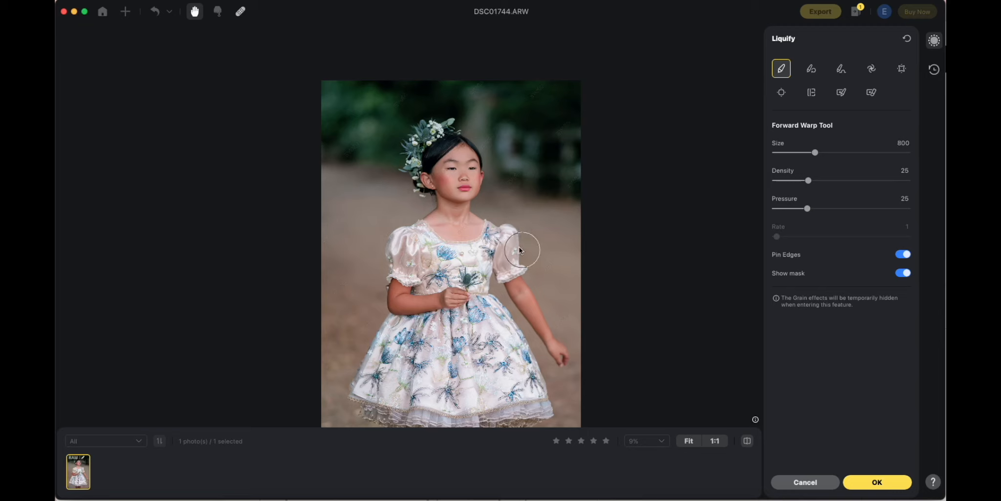
key("bracketleft")
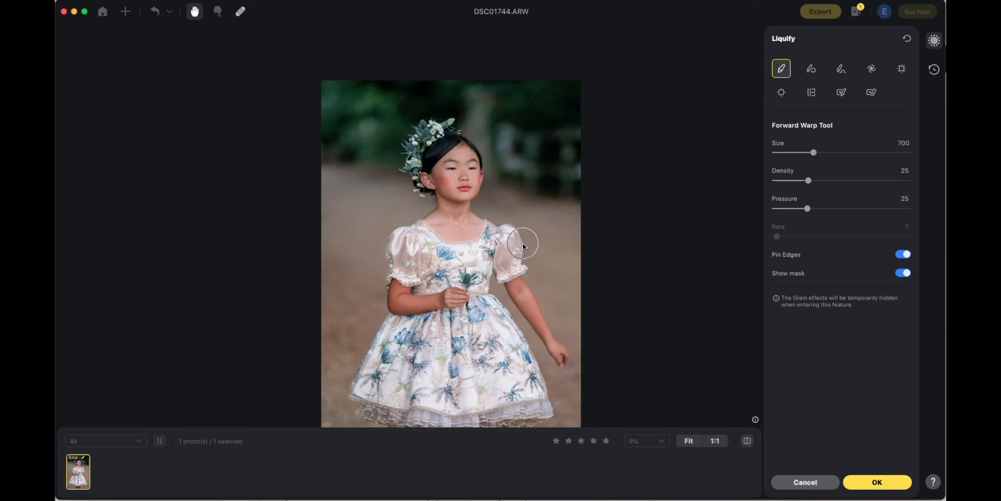
- Push the skirt's edge outward on the photo's left side with Forward Warp, using sizes 1400 to 2300
key("bracketright")
key("bracketright")
key("bracketright")
key("bracketright")
key("bracketright")
key("bracketright")
key("bracketright")
key("bracketright")
key("bracketright")
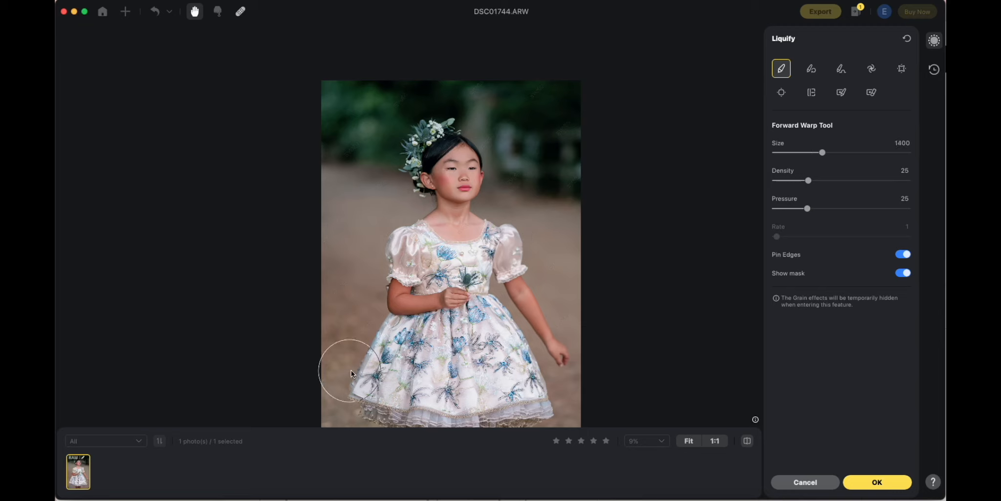
key("bracketright")
key("bracketright")
key("bracketright")
key("bracketright")
key("bracketright")
key("bracketright")
key("bracketright")
key("bracketright")
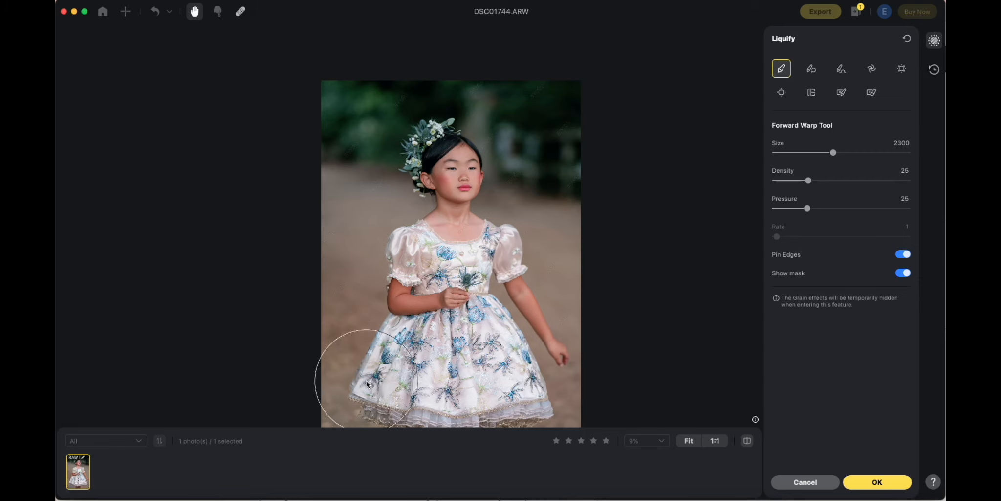
key("bracketleft")
key("bracketleft")
key("bracketleft")
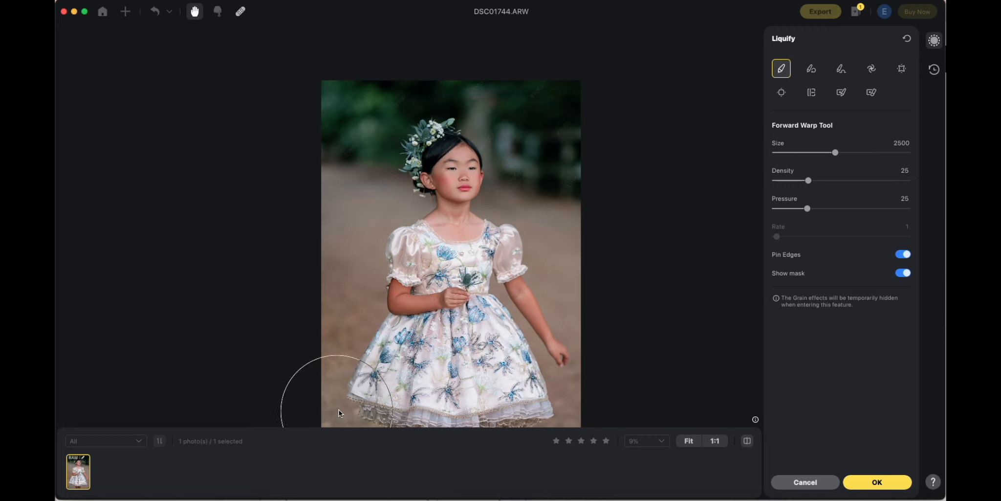
- Flare the lower hem on the photo's left side further out with a Forward Warp size of about 2500 to 2600
key("bracketright")
key("bracketright")
key("bracketright")
key("bracketright")
key("bracketright")
key("bracketright")
key("bracketright")
key("bracketleft")
key("bracketleft")
key("bracketleft")
key("bracketleft")
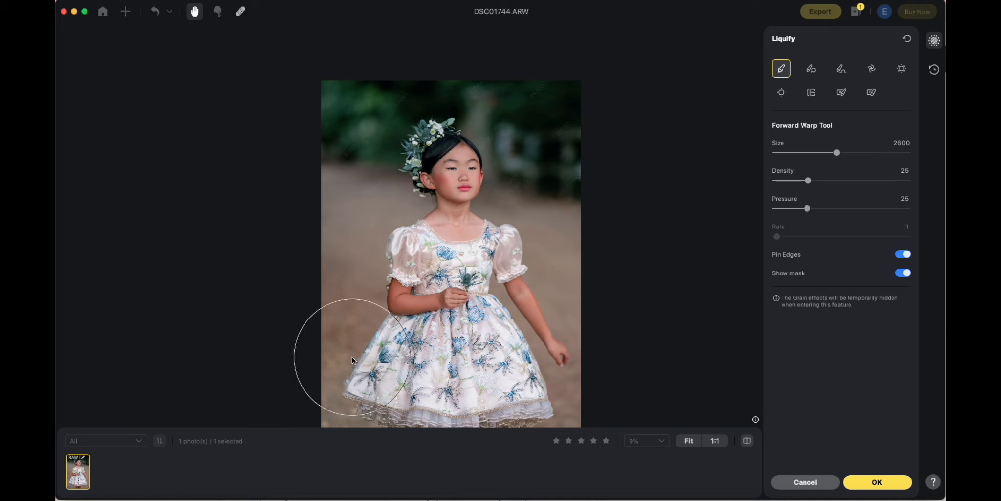
- Push the skirt's edge outward on the photo's right side with Forward Warp at size 2000
key("bracketleft")
key("bracketleft")
key("bracketleft")
key("bracketleft")
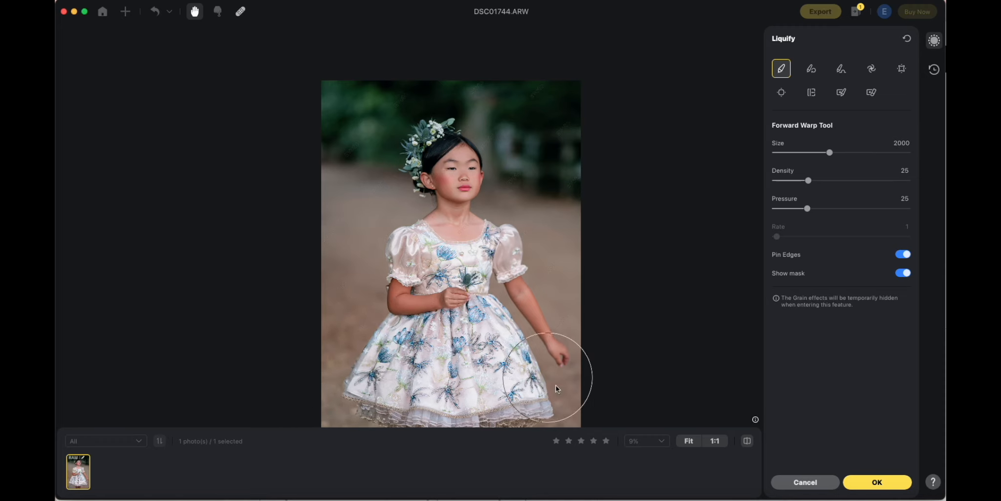
key("bracketleft")
key("bracketleft")
key("bracketleft")
key("bracketleft")
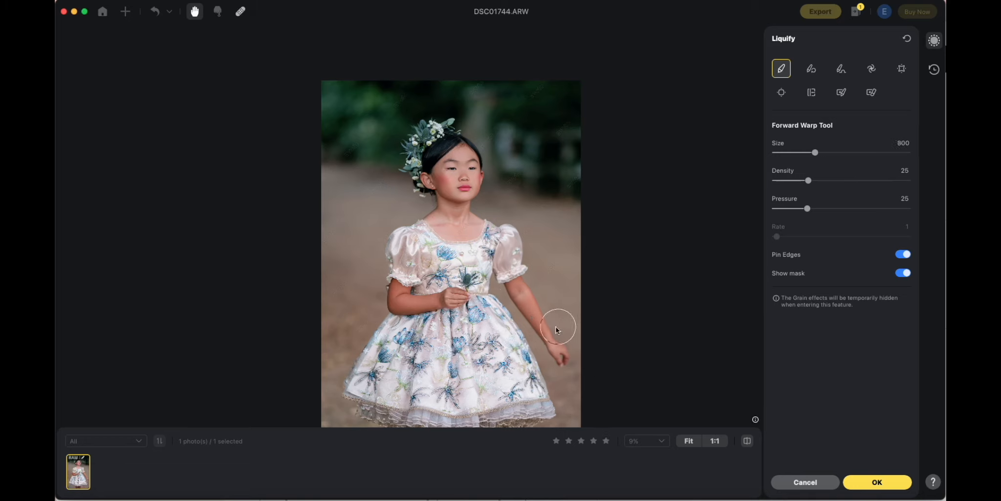
- Widen the hem below the child's lowered hand with a smaller Forward Warp brush of about 900 to 1000
key("bracketright")
key("bracketleft")
key("bracketleft")
key("bracketright")
key("bracketright")
key("bracketright")
key("bracketright")
key("bracketright")
key("bracketright")
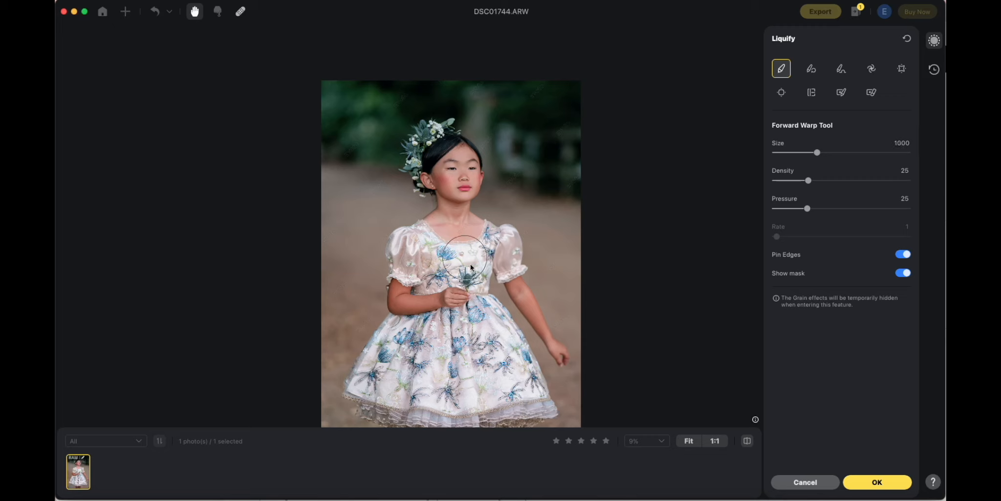
key("bracketleft")
key("bracketleft")
key("bracketleft")
key("bracketleft")
key("bracketleft")
key("bracketleft")
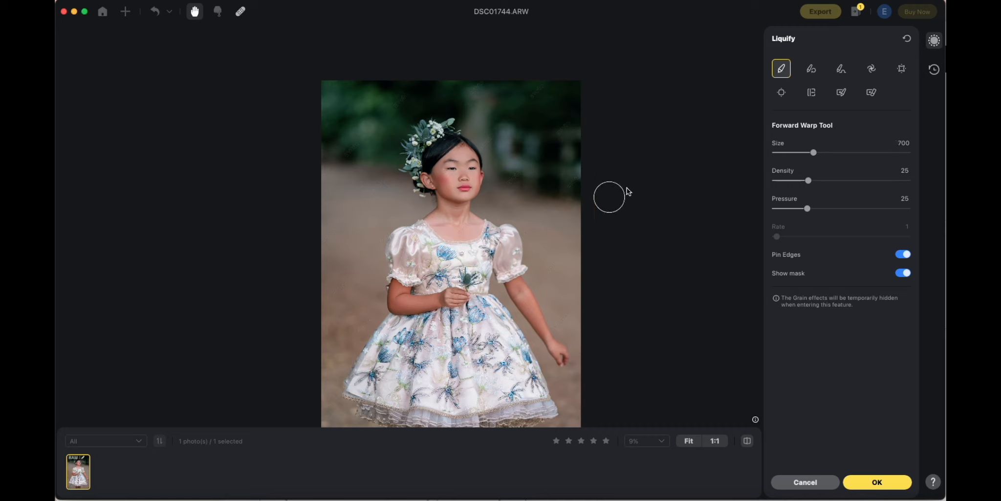
- Refine the flare of the whole skirt on the photo's left side with Forward Warp sizes from 2000 to 3400
key("bracketright")
key("bracketright")
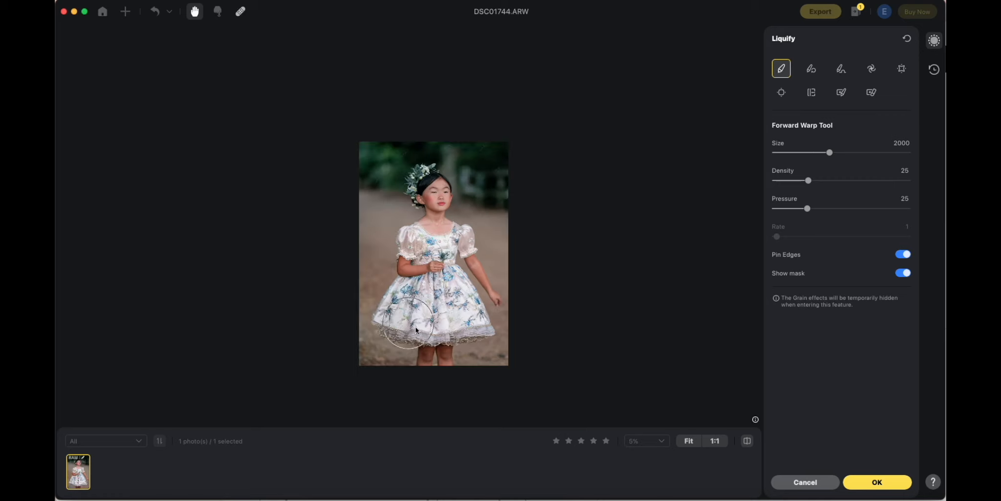
key("bracketleft")
key("bracketleft")
key("bracketright")
key("bracketright")
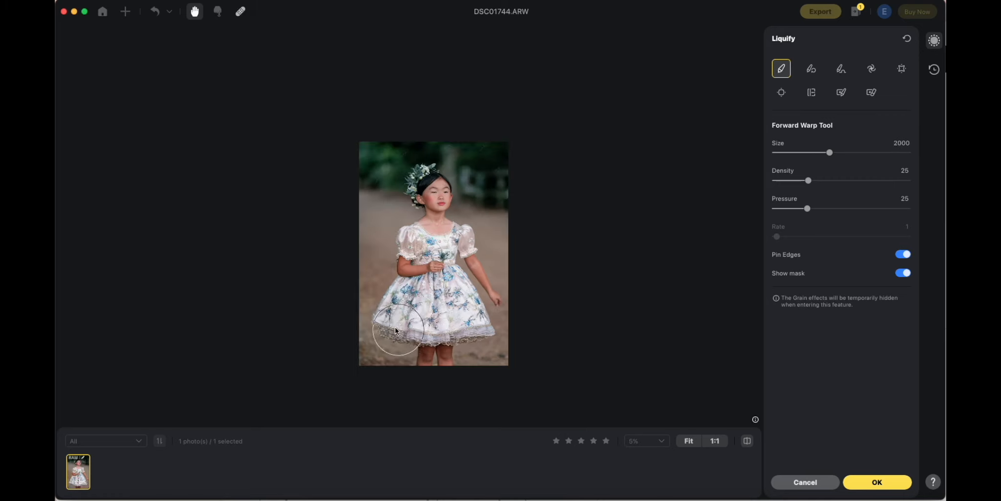
key("bracketright")
key("bracketright")
key("bracketright")
key("bracketright")
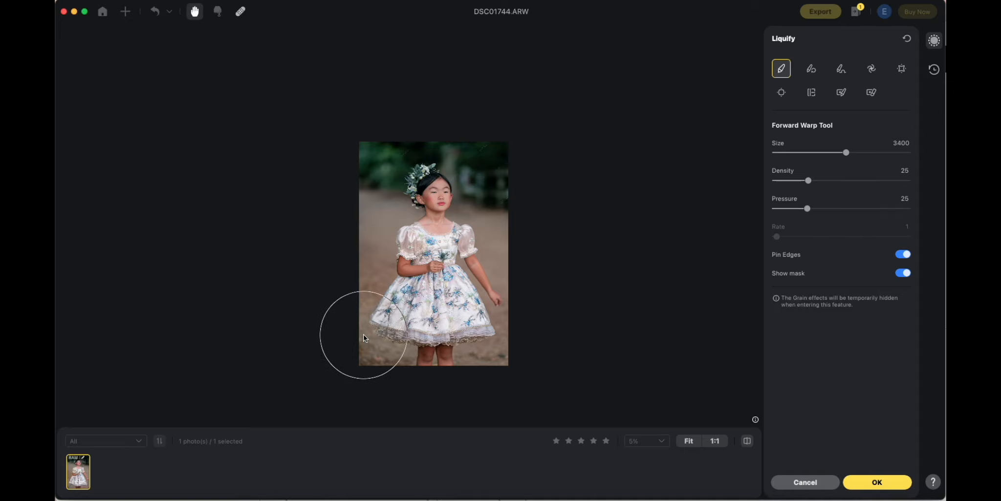
key("bracketleft")
key("bracketleft")
key("bracketleft")
key("bracketleft")
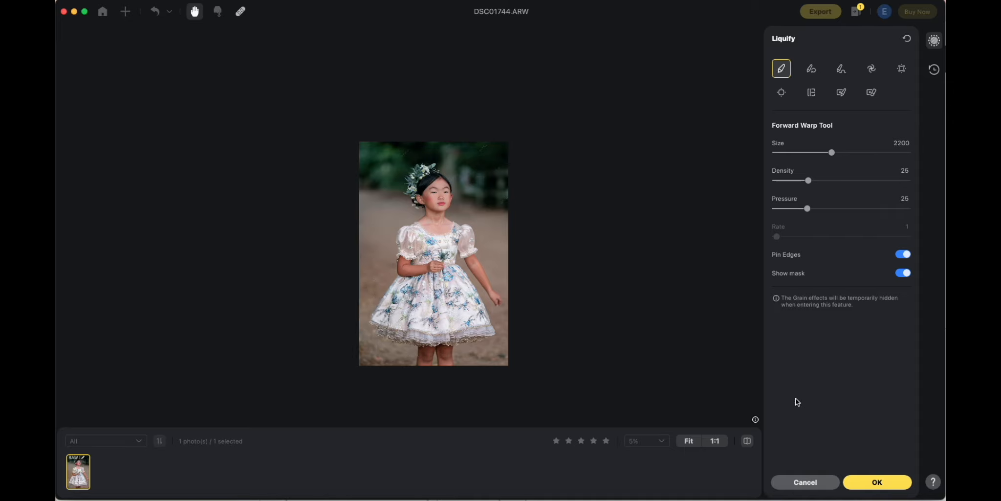
- Push the hem on the photo's right side slightly further out with Forward Warp at size 2500
key("bracketright")
key("bracketright")
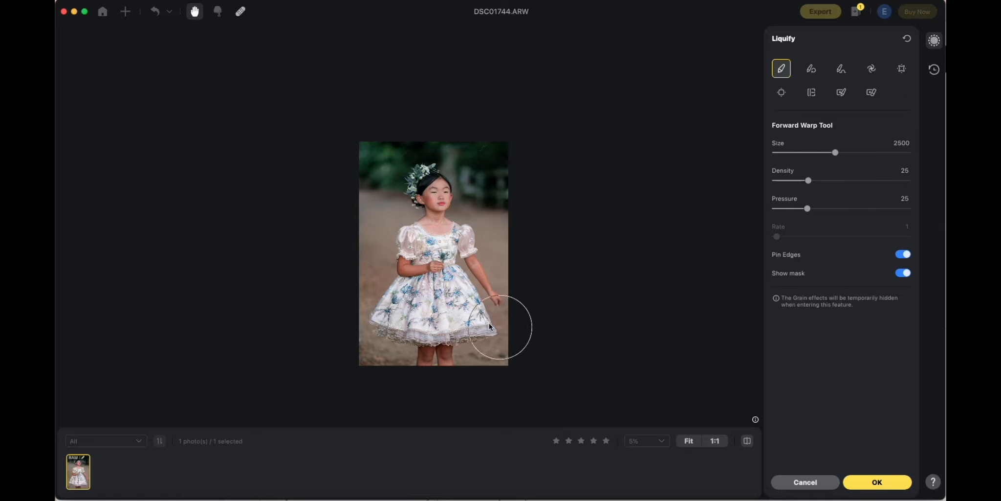
key("bracketleft")
key("bracketleft")
key("bracketleft")
key("bracketright")
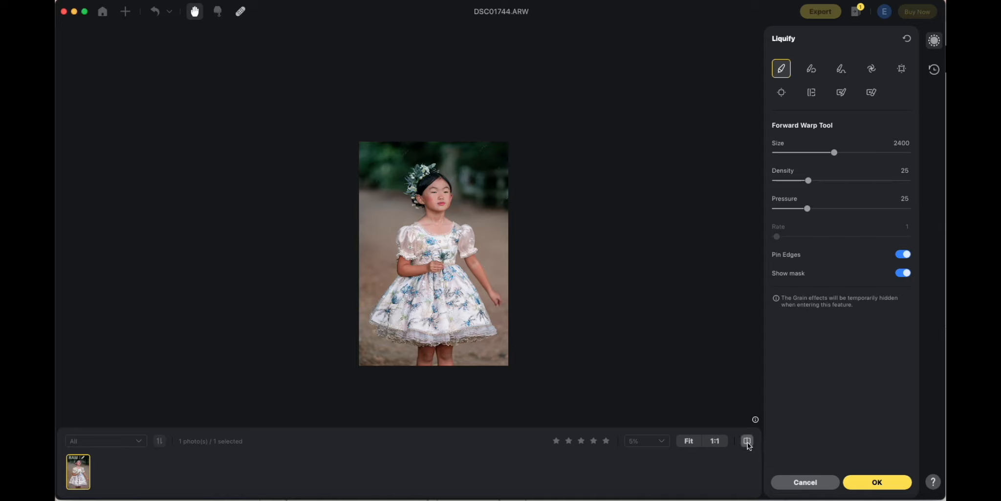
- Compare the dress before and after warping, and apply the Liquify changes
key("bracketright")
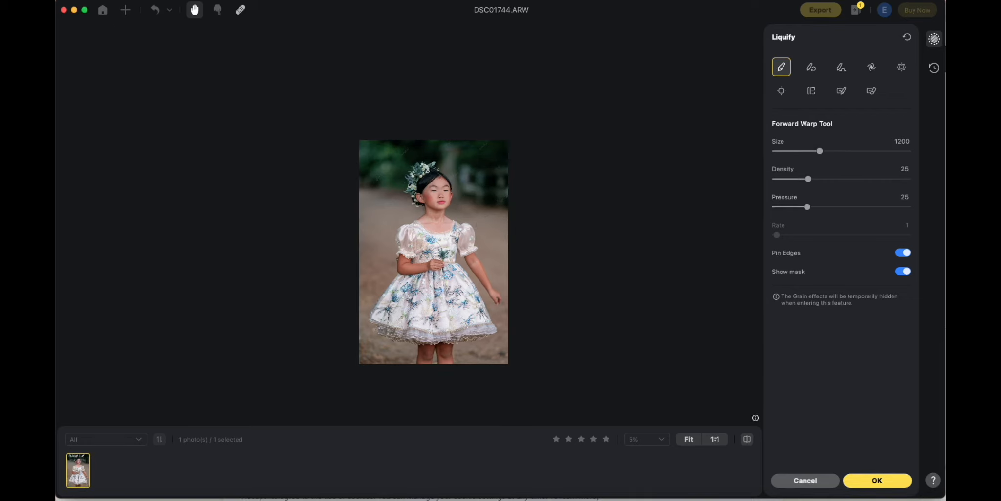
left_click(889, 482)
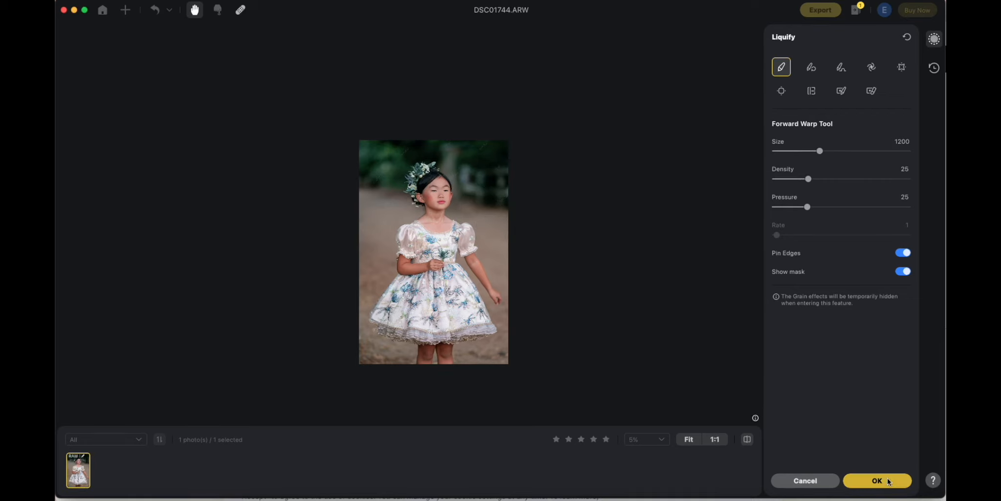
left_click(748, 441)
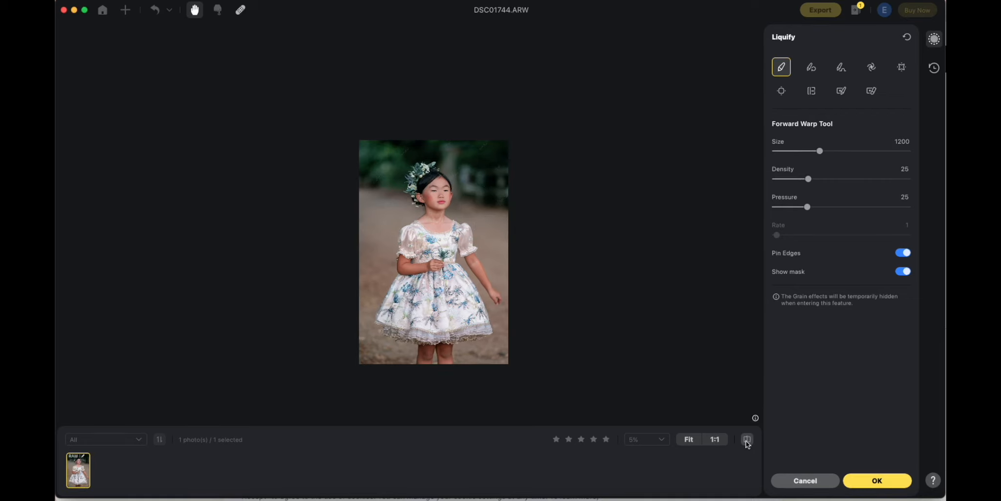
left_click(876, 481)
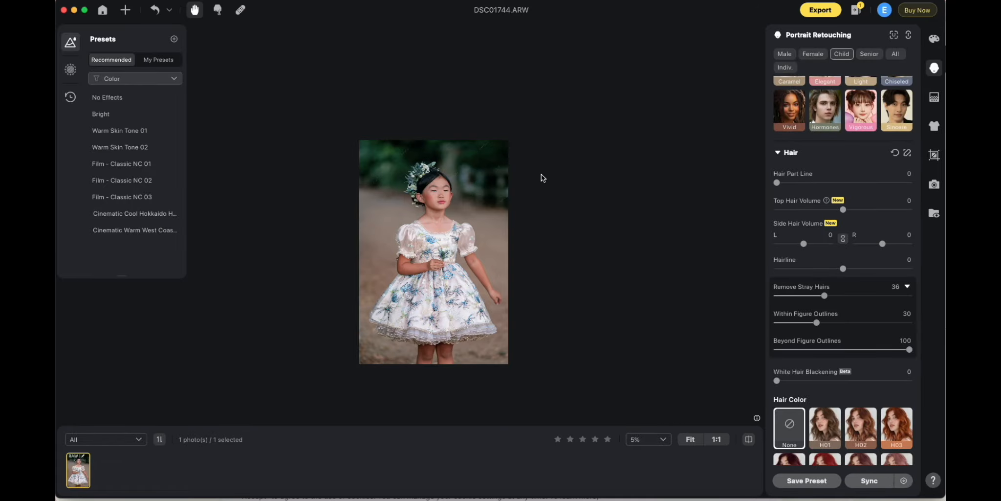
- Compare the finished portrait with the original, first as a whole and again enlarged to 10%
left_click(749, 439)
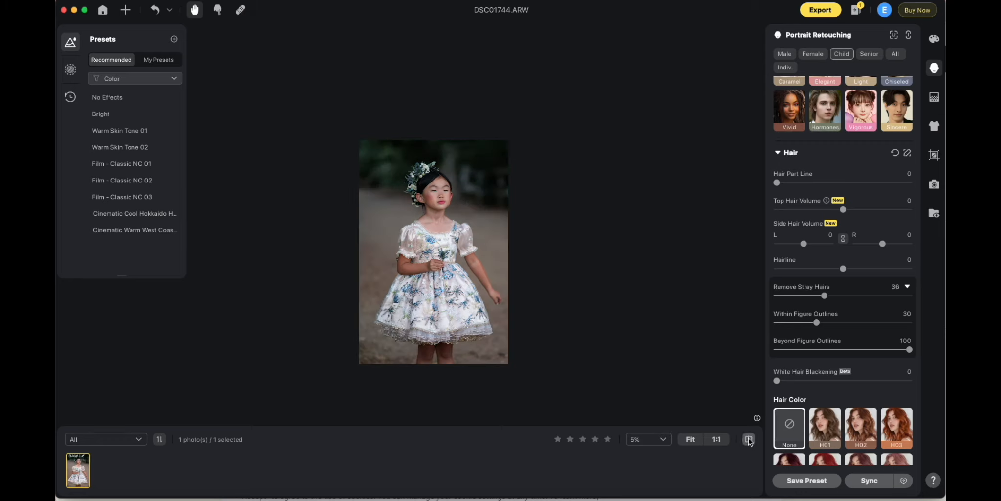
left_click(749, 439)
left_click(749, 439)
left_click(749, 439)
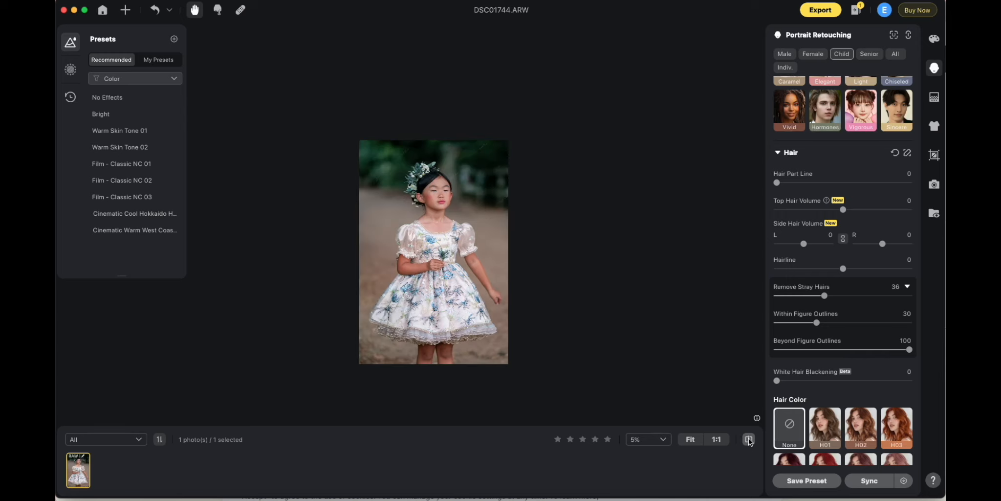
key("super+equal")
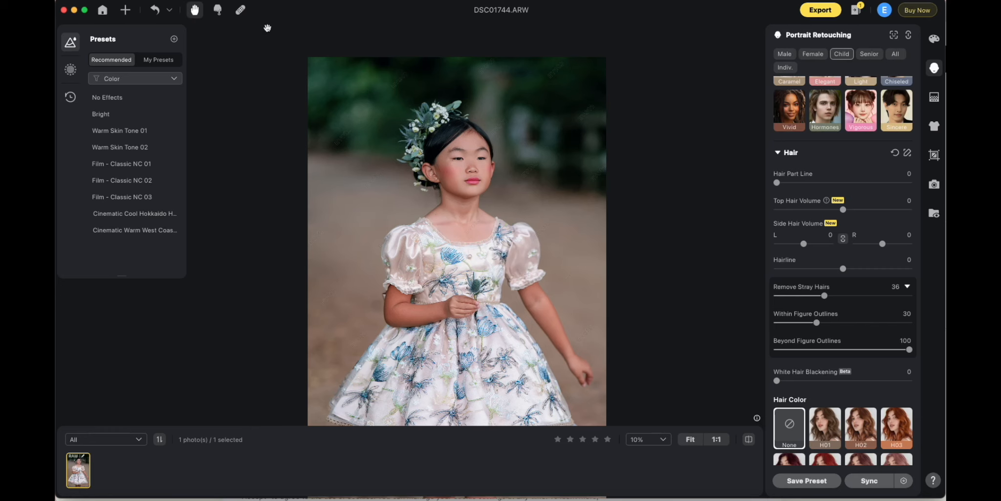
left_click_drag(460, 207, 453, 161)
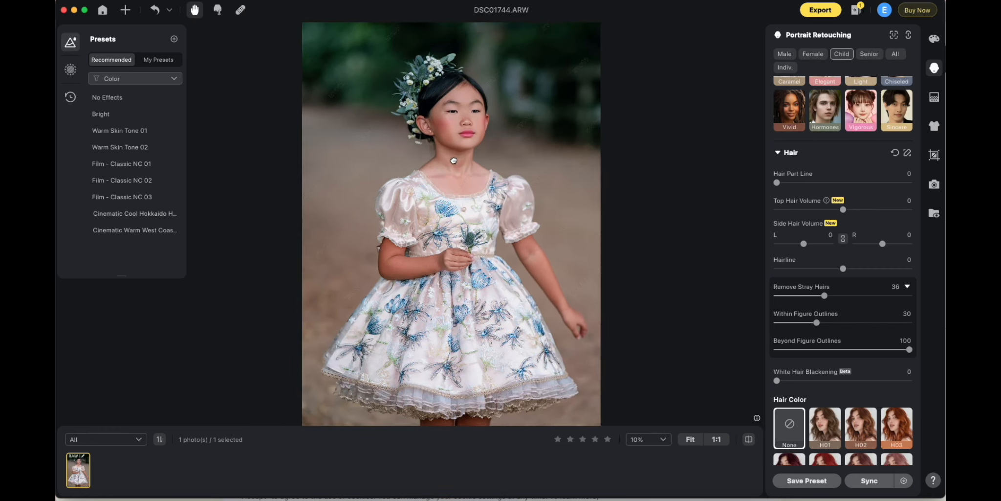
left_click(749, 439)
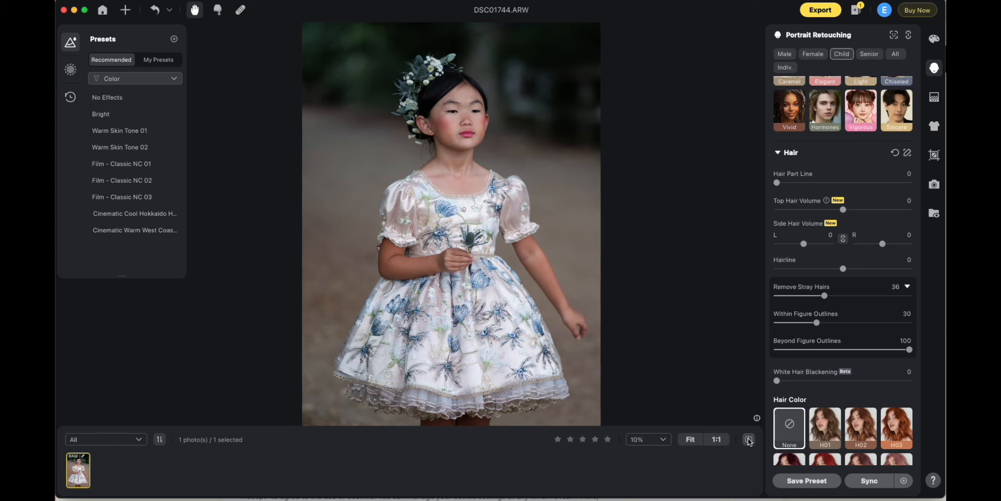
left_click(749, 440)
left_click(749, 440)
left_click(748, 439)
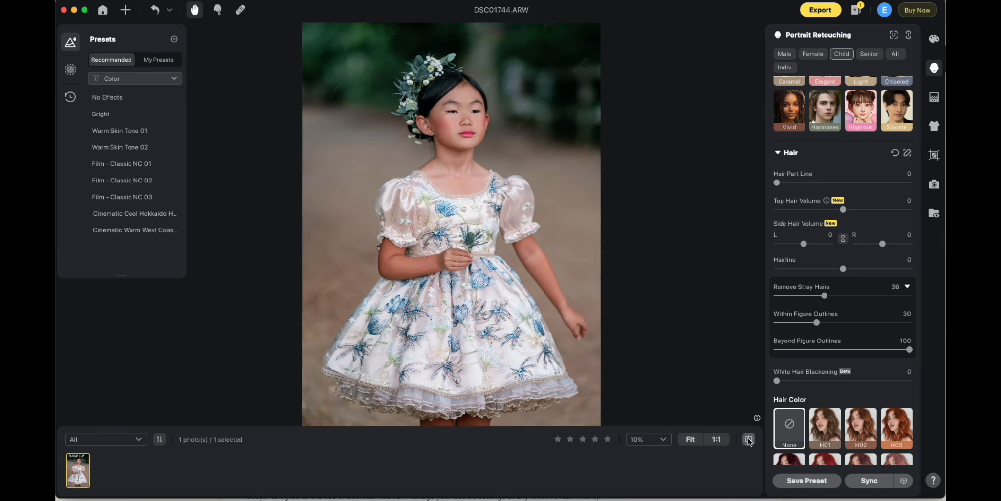
left_click_drag(498, 383, 518, 379)
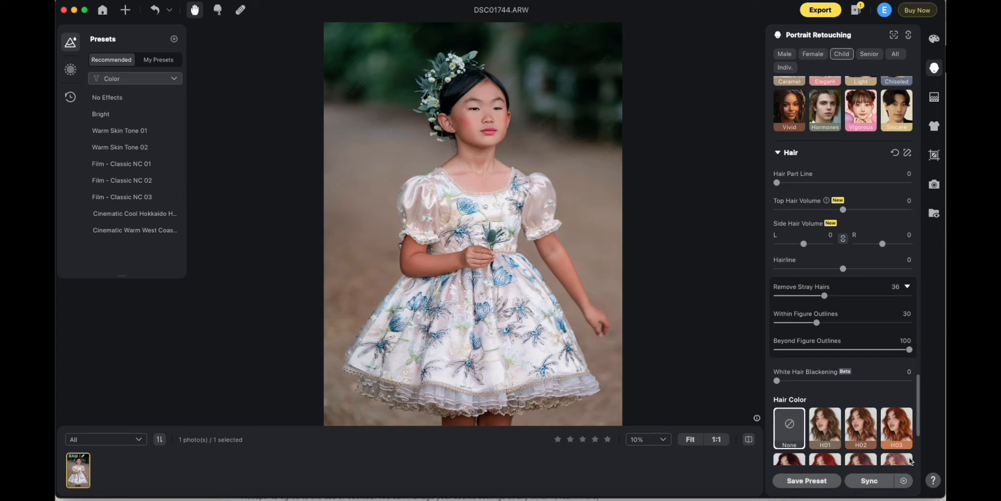
left_click_drag(457, 306, 437, 307)
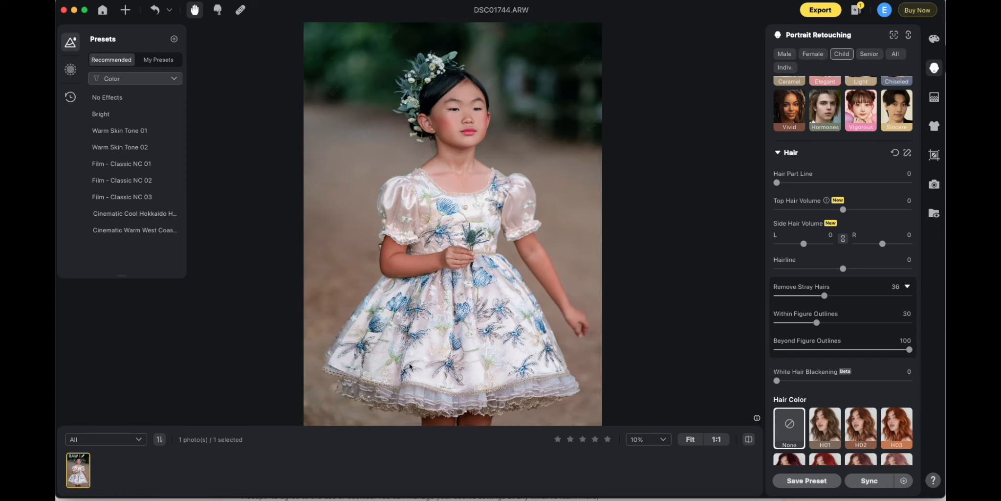
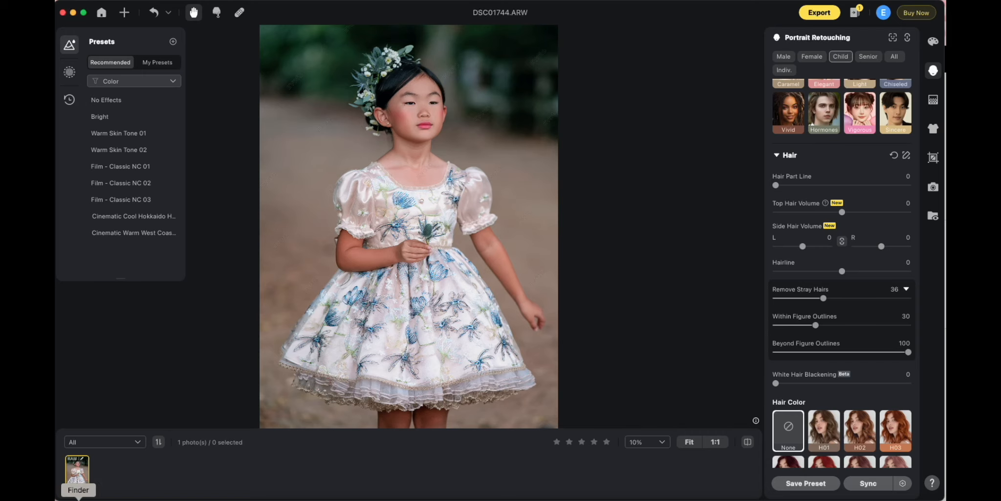
- Switch to Finder and import the red-tagged RAW photos DSC01625, DSC01635 and DSC01637 from the Wild Lilies 8/21 folder into Evoto
left_click(78, 499)
scroll(320, 253, "up", 3)
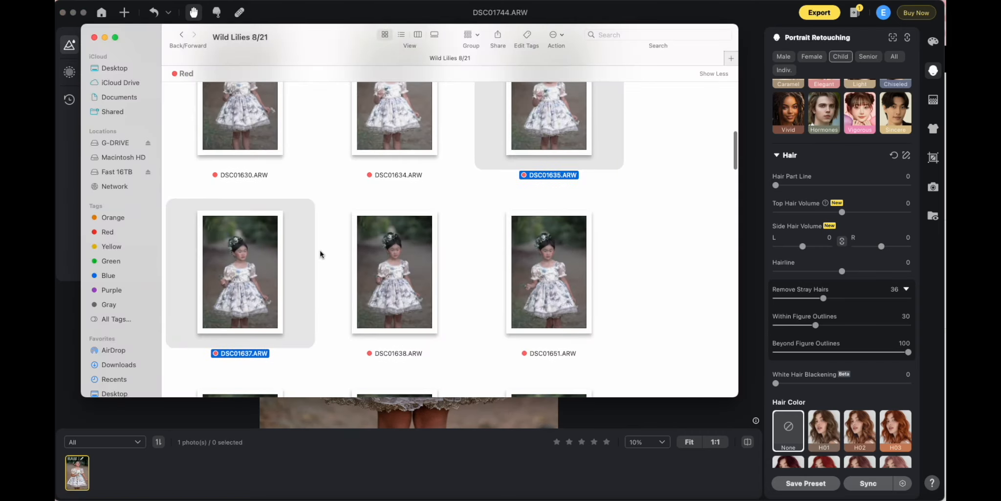
scroll(541, 190, "up", 2)
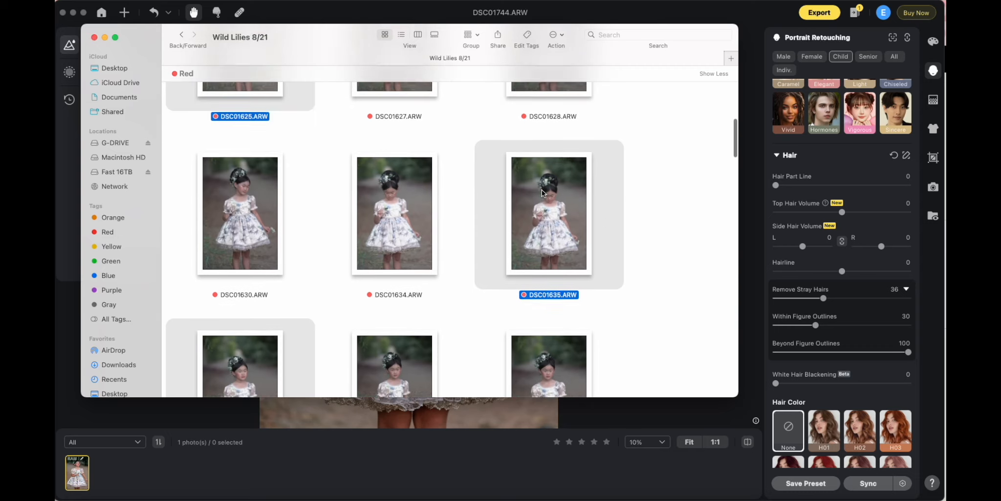
scroll(541, 189, "down", 2)
left_click_drag(541, 189, 203, 468)
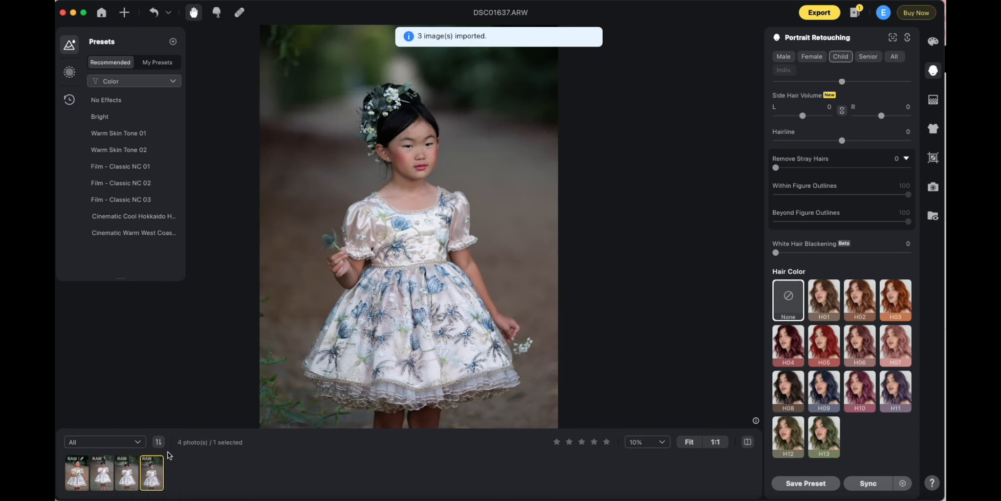
- Copy the edits of DSC01744 and paste them onto DSC01625, DSC01635 and DSC01637
left_click(87, 476)
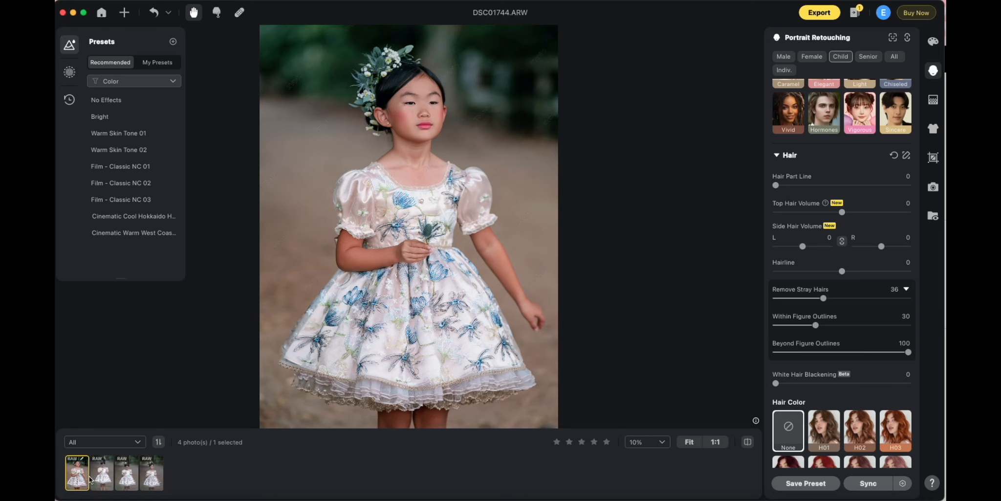
key("super+c")
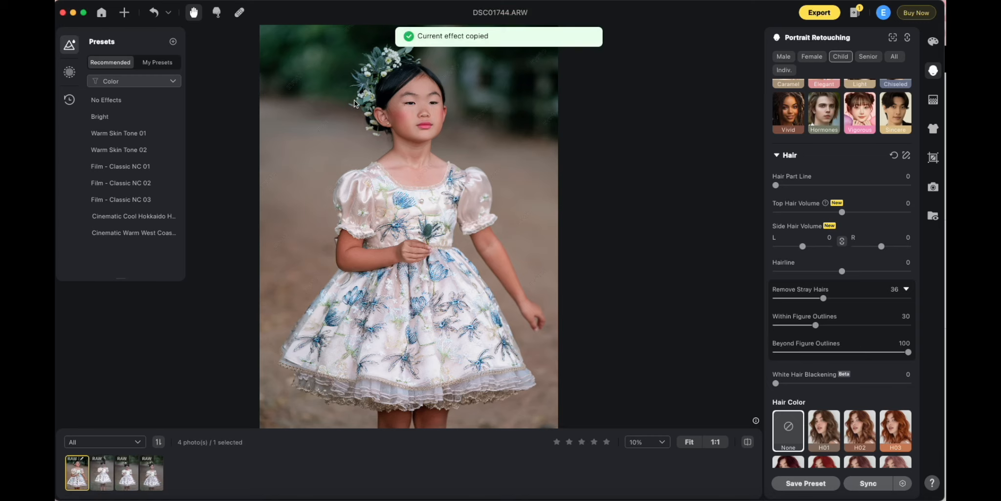
left_click(105, 475)
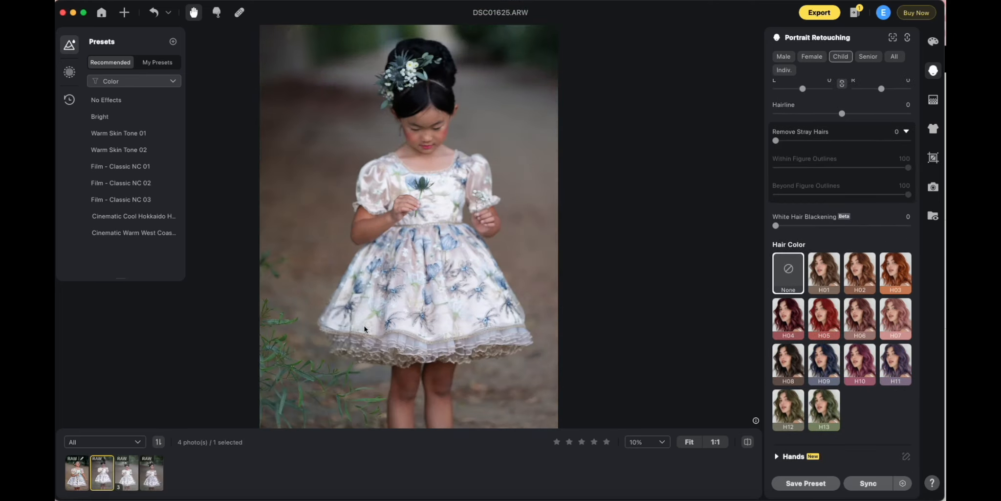
key("super+v")
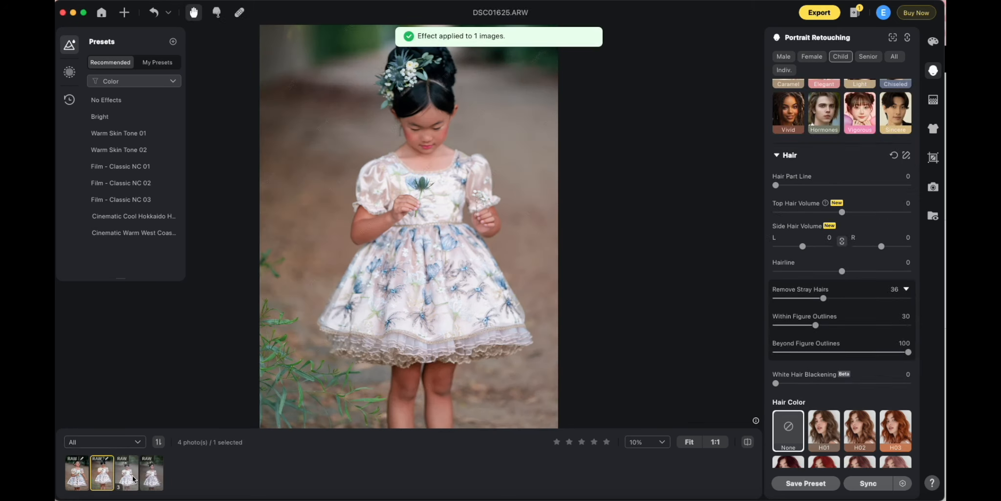
left_click(135, 478)
key("super+v")
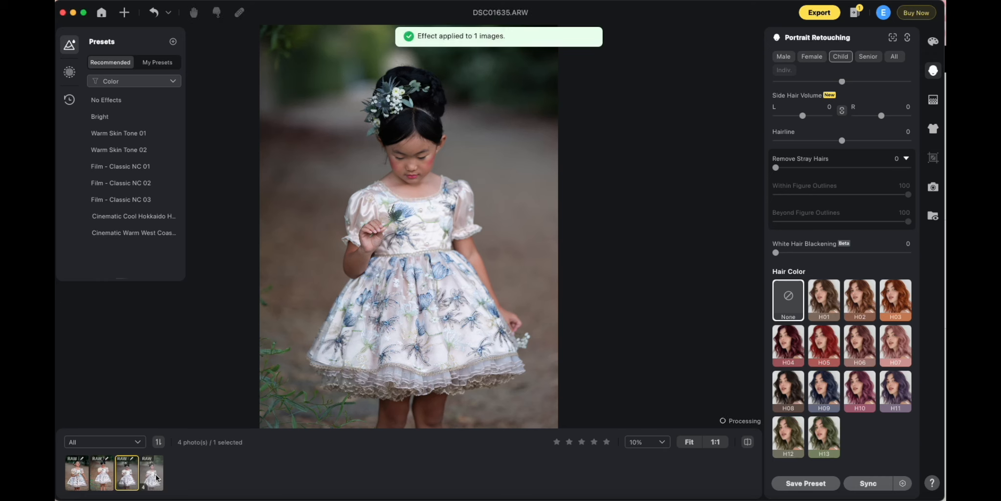
left_click(156, 475)
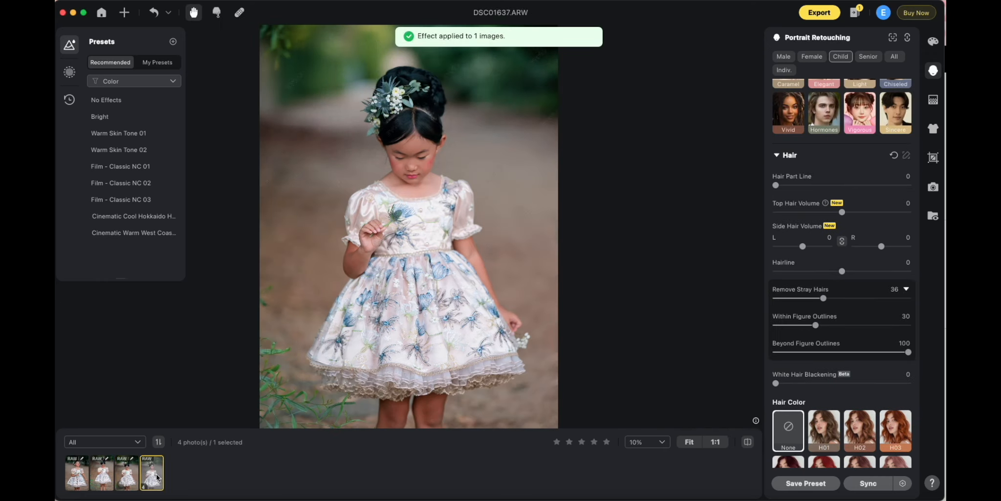
key("super+v")
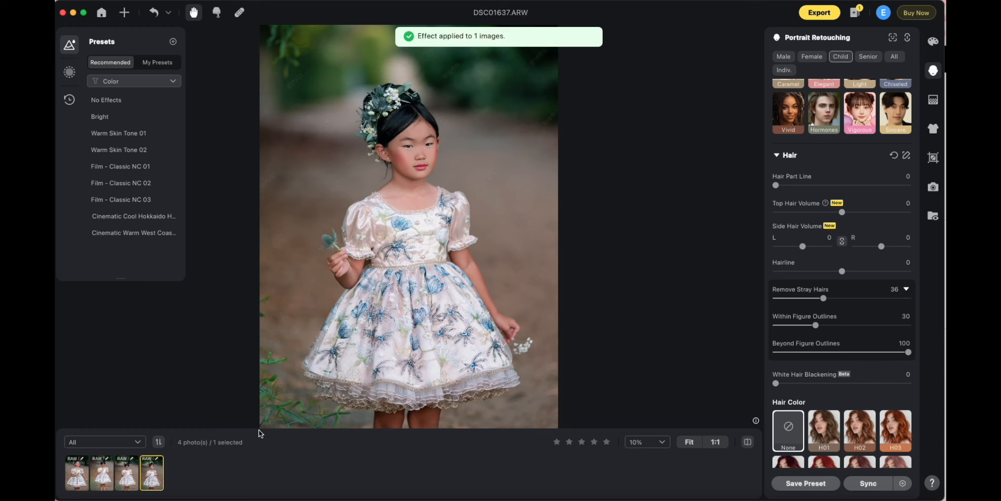
- Review the pasted edits across the imported photos, taking a closer look at DSC01625
left_click(77, 472)
left_click(102, 473)
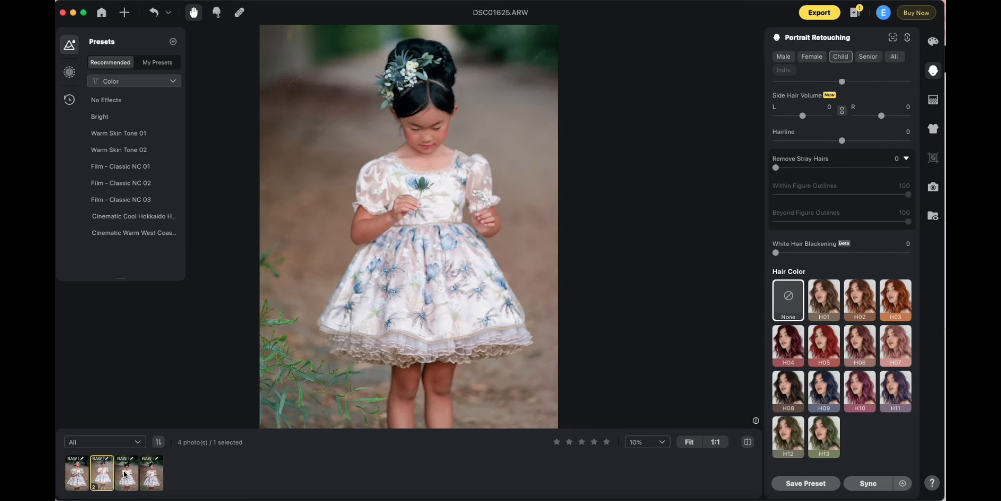
left_click_drag(431, 277, 526, 265)
left_click(151, 473)
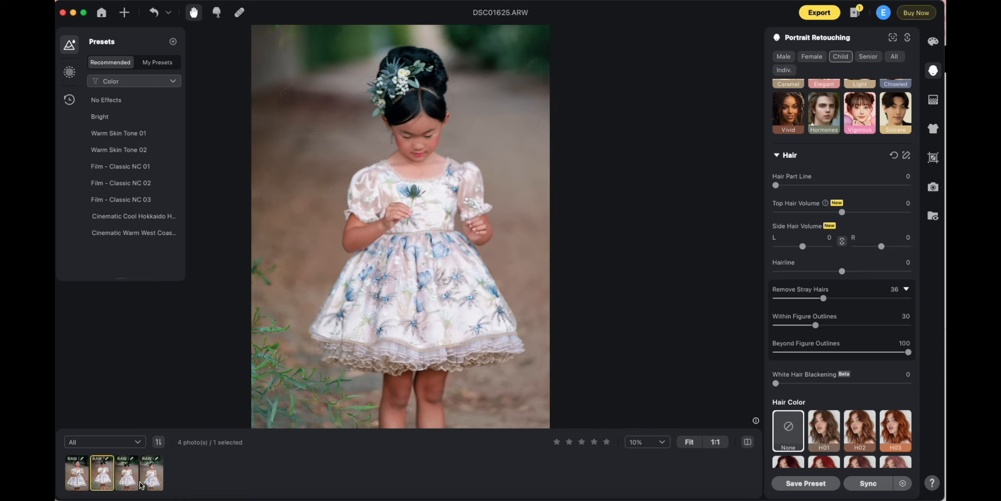
- Set the white balance Tint of DSC01625 to 23 in the color adjustments
left_click(102, 473)
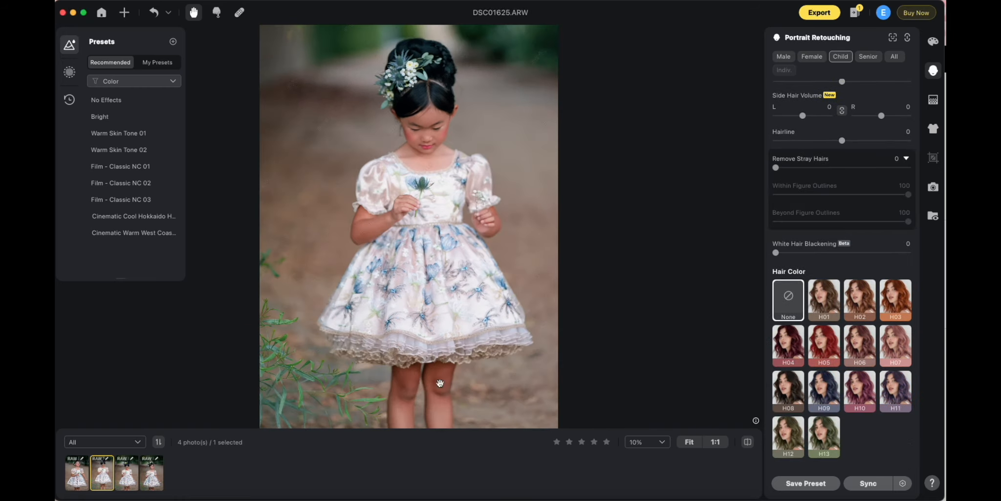
left_click(933, 43)
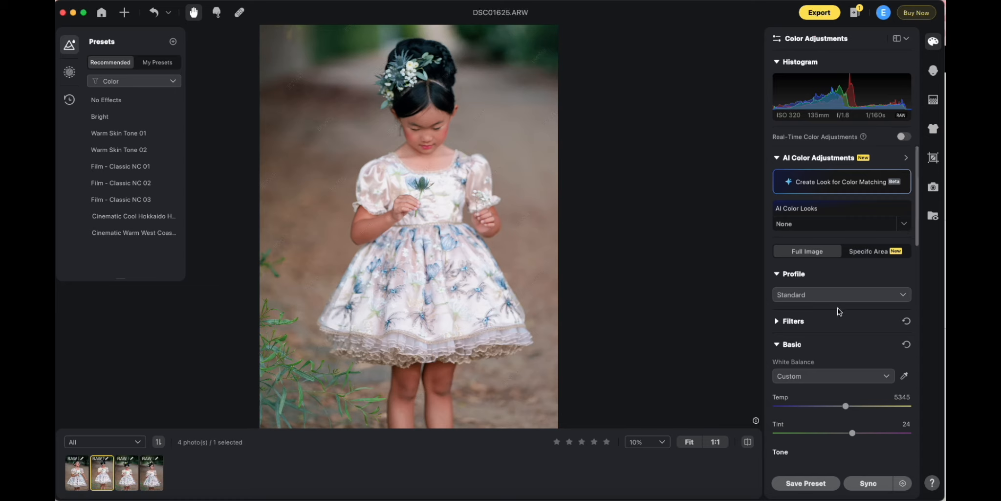
scroll(839, 310, "down", 3)
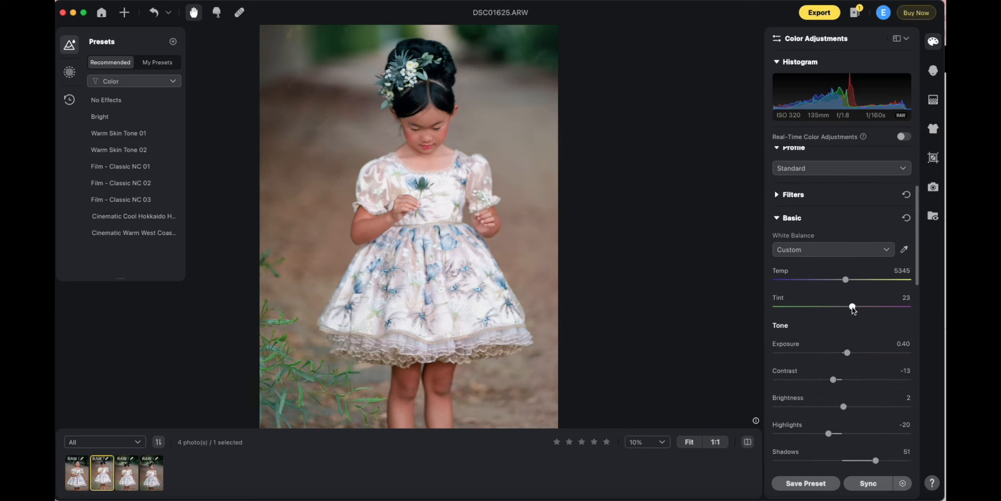
left_click_drag(428, 144, 412, 165)
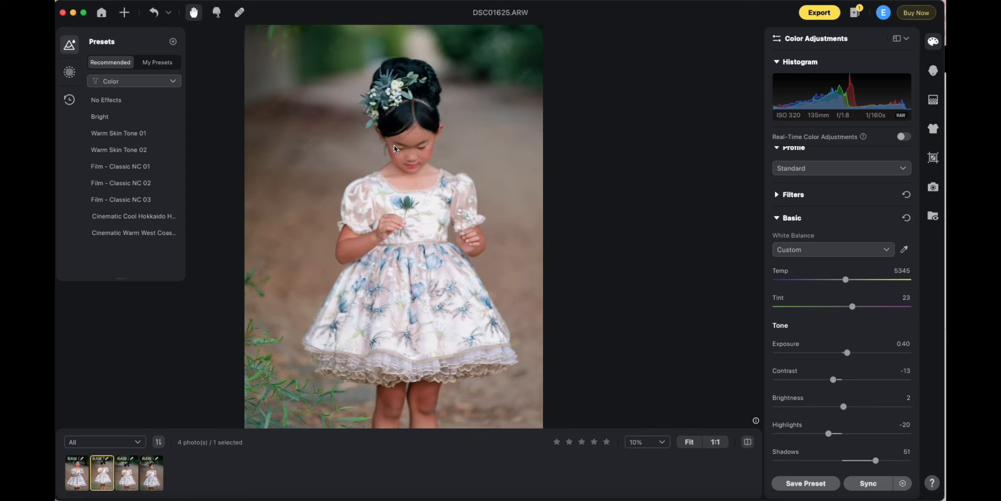
- Open the sharpening detail settings of DSC01625 and examine the face and dress enlarged to 20%
scroll(838, 312, "down", 10)
scroll(738, 411, "down", 3)
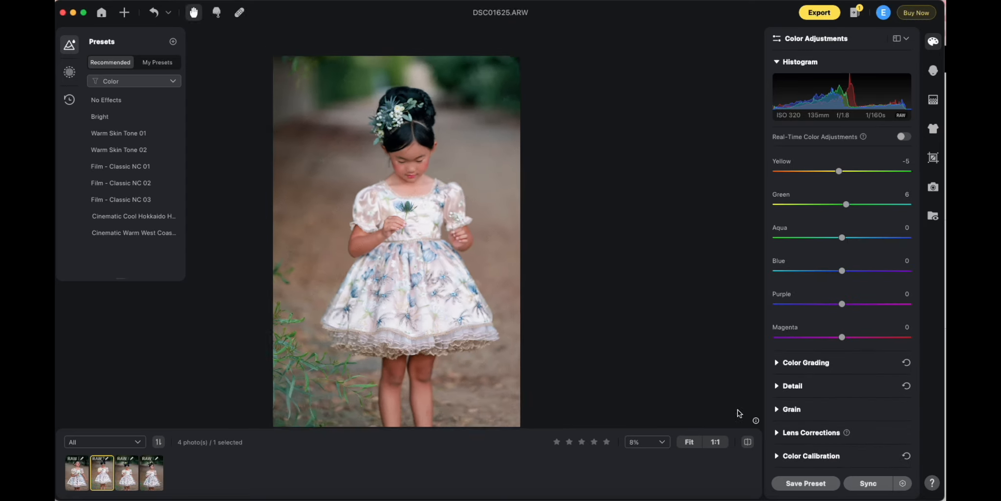
left_click(782, 386)
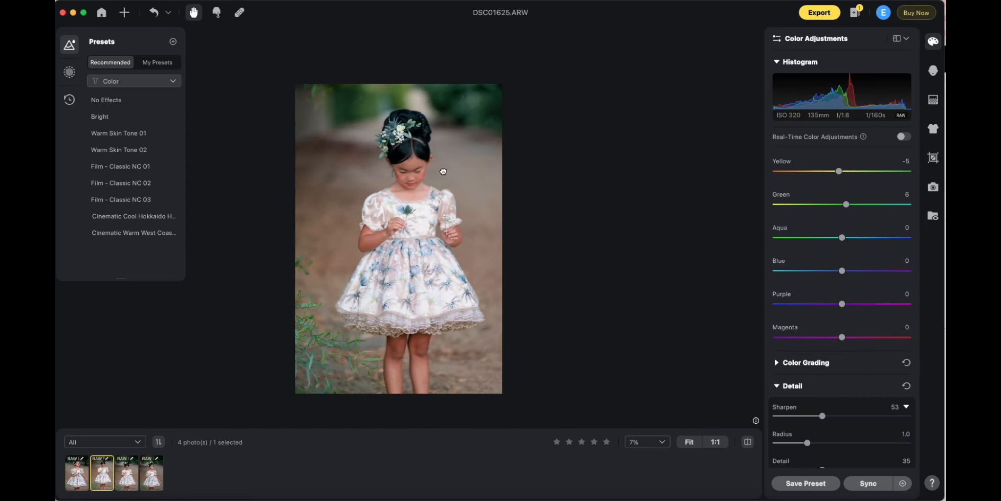
left_click_drag(443, 172, 416, 176)
scroll(433, 187, "up", 5)
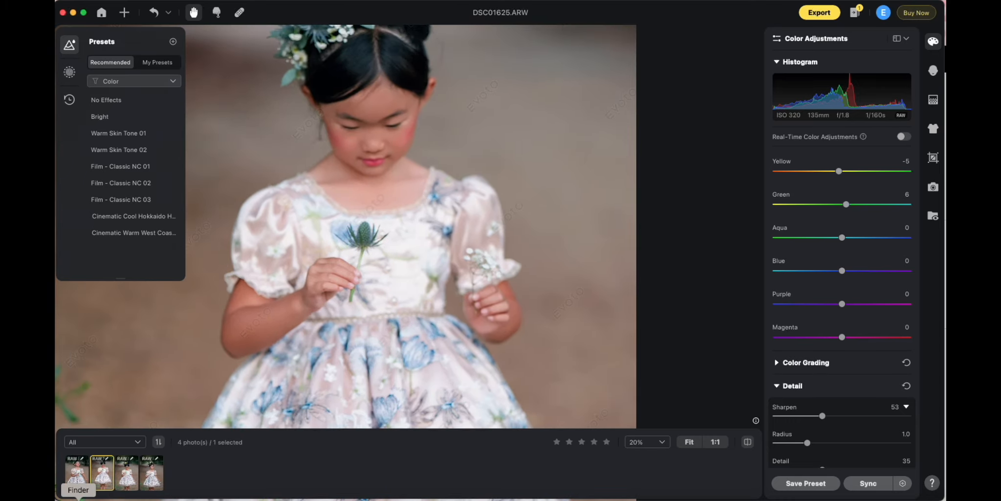
- Import DSC01630 from Finder into Evoto and paste the copied edits onto it
left_click(79, 498)
left_click_drag(234, 224, 141, 474)
left_click(229, 473)
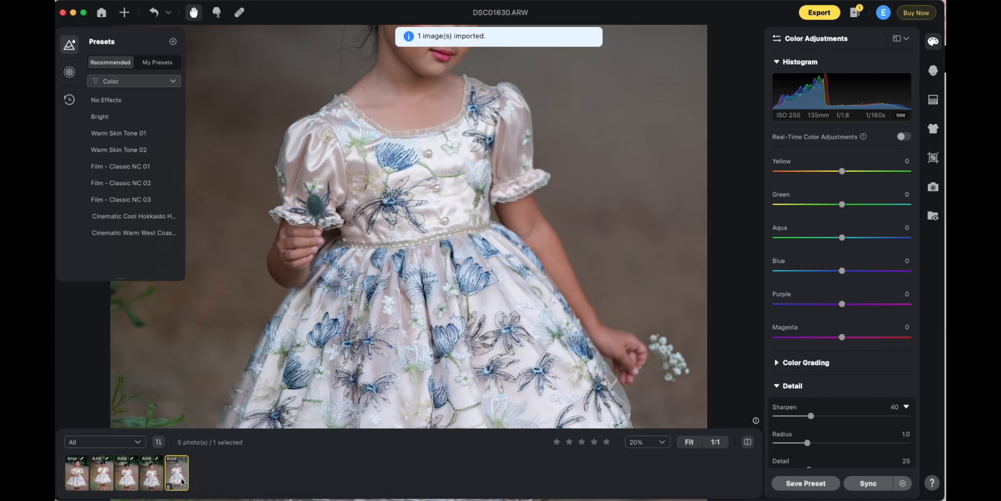
left_click_drag(439, 233, 424, 334)
key("super+v")
key("super+space")
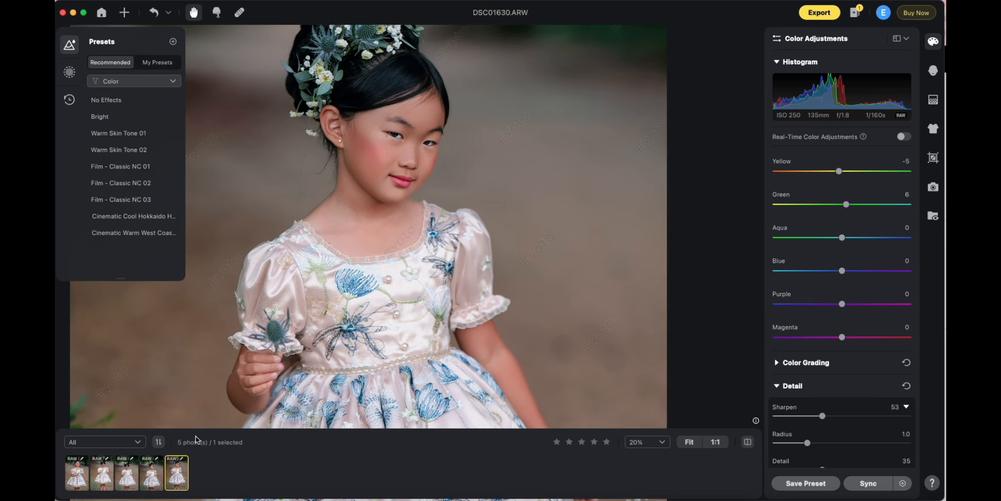
- Heal the stray hairs below the ear and on the forehead of DSC01630 with the Spot Healing Brush at size 3.8, and apply
left_click(238, 12)
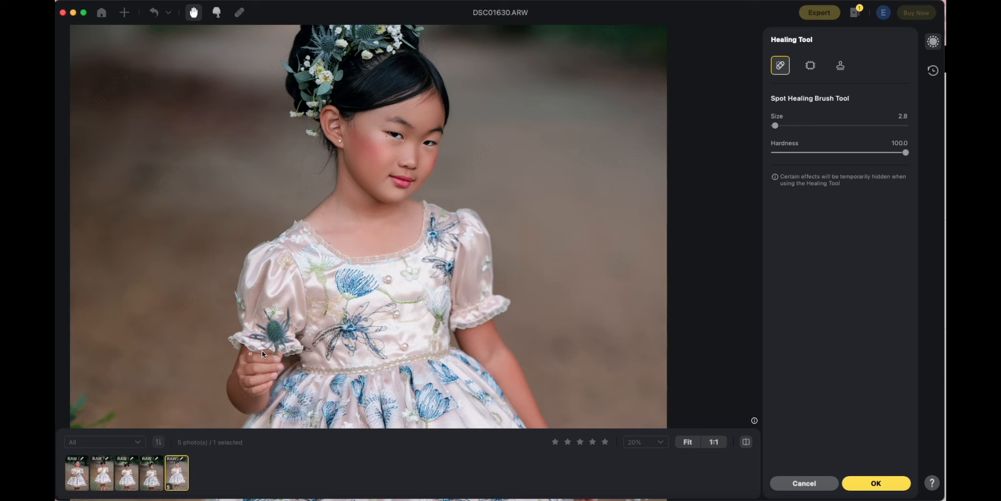
left_click(805, 483)
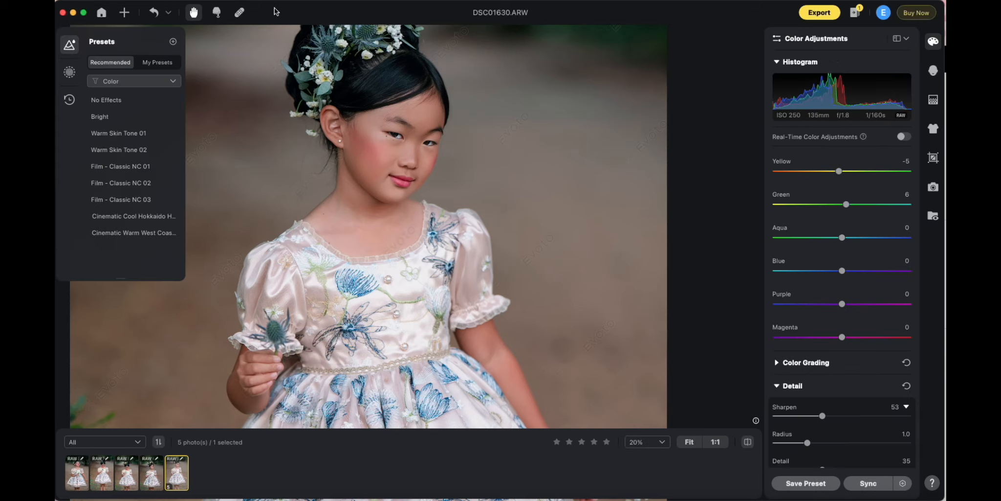
left_click(240, 12)
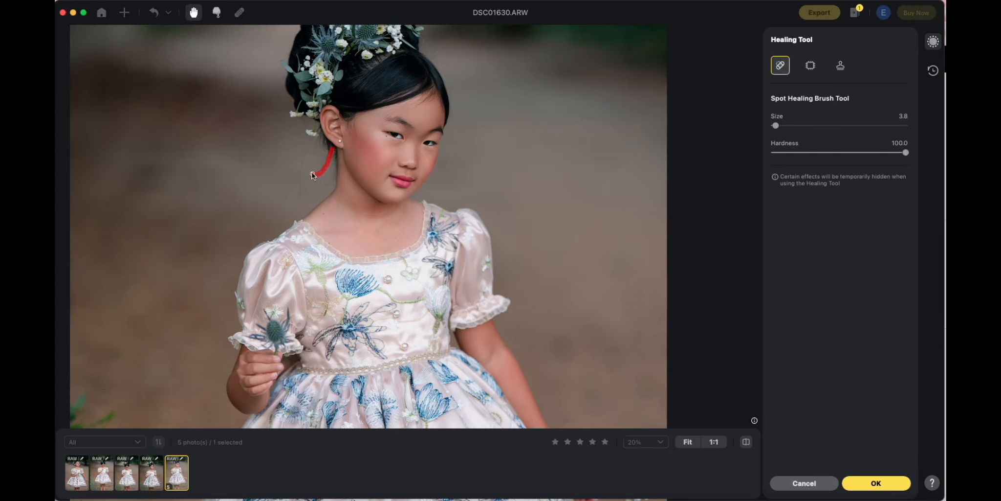
left_click_drag(299, 169, 299, 171)
left_click_drag(421, 99, 426, 97)
left_click(429, 103)
left_click(862, 479)
- Leave Liquify for the Spot Healing Brush and heal the fine hairs across the forehead at size 3.2, enlarged to 60%
left_click_drag(455, 109, 427, 146)
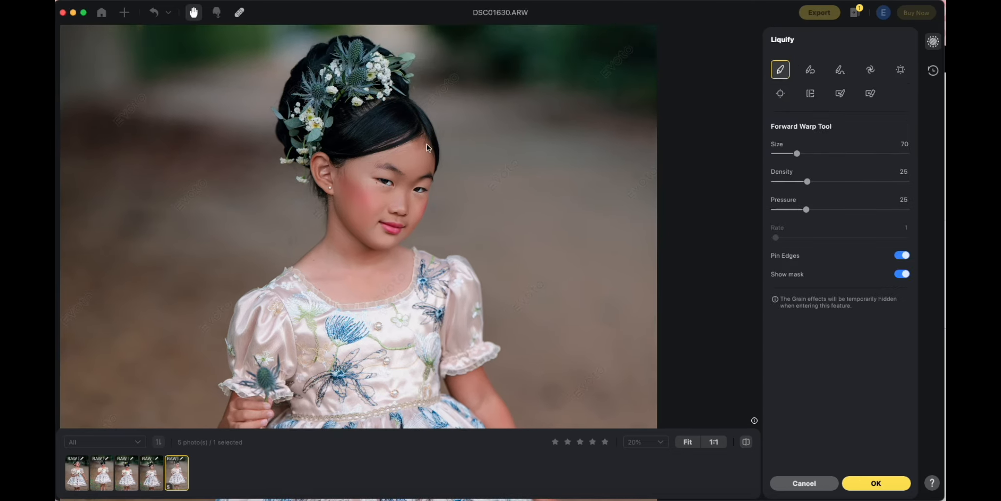
scroll(449, 145, "up", 5)
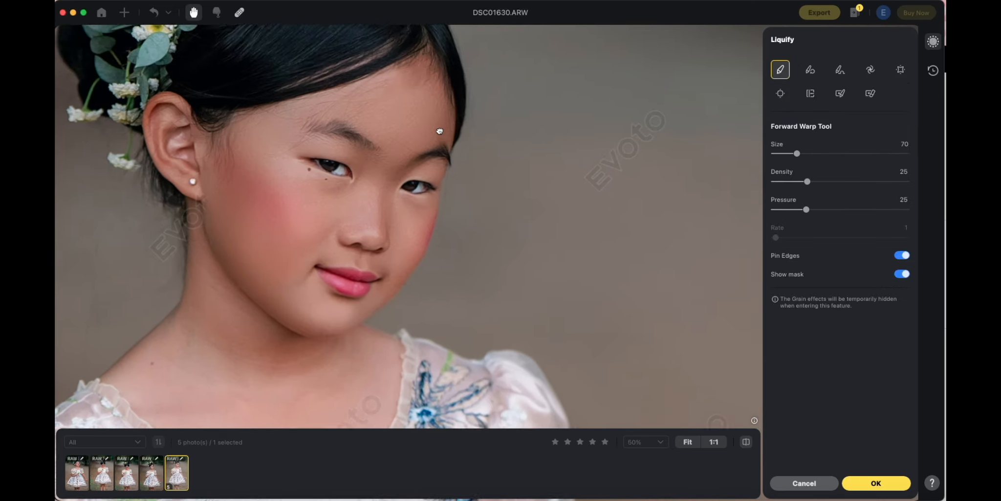
left_click_drag(441, 102, 467, 126)
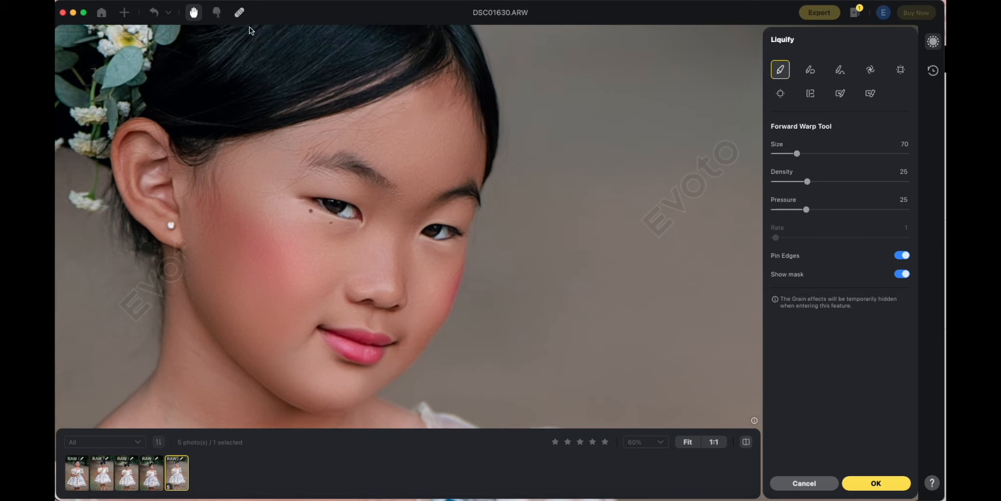
left_click(239, 13)
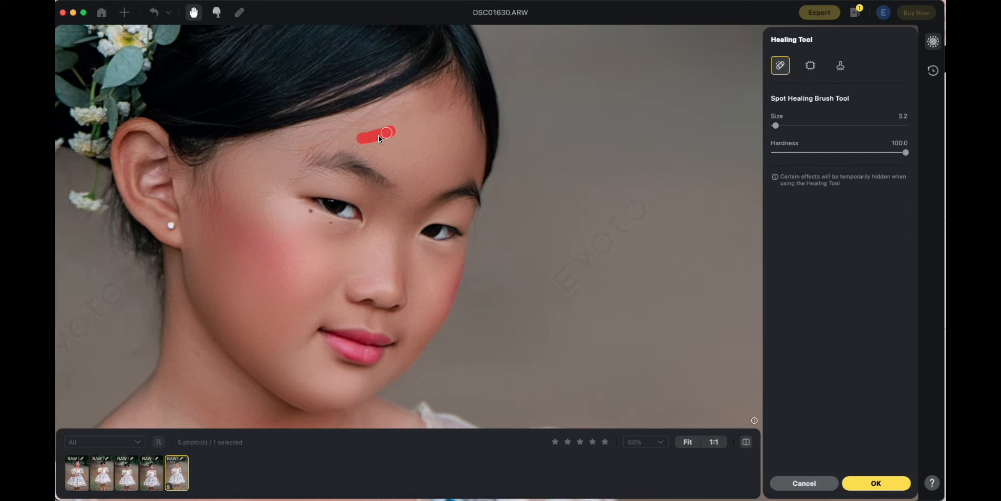
left_click(446, 102)
mouse_move(345, 132)
left_mouse_down()
mouse_move(357, 131)
mouse_move(354, 120)
left_mouse_up()
left_click(323, 140)
- Try to heal the fine hairs at the outer end of the eyebrow, and undo the latest healing strokes
left_click_drag(314, 156, 297, 151)
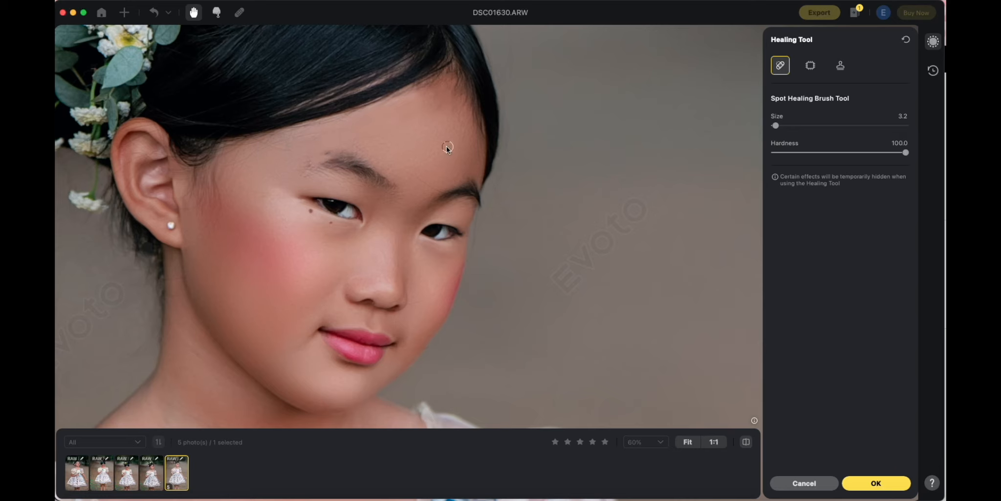
key("super+z")
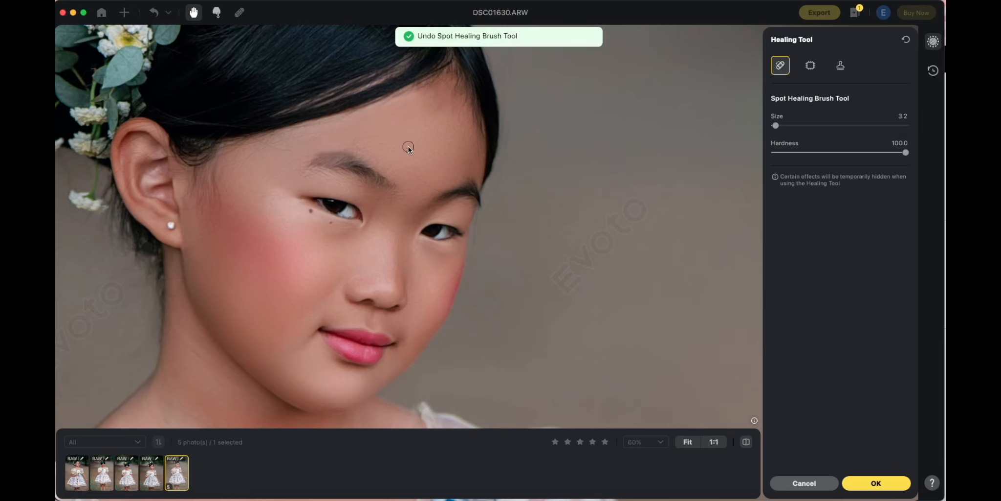
key("super+z")
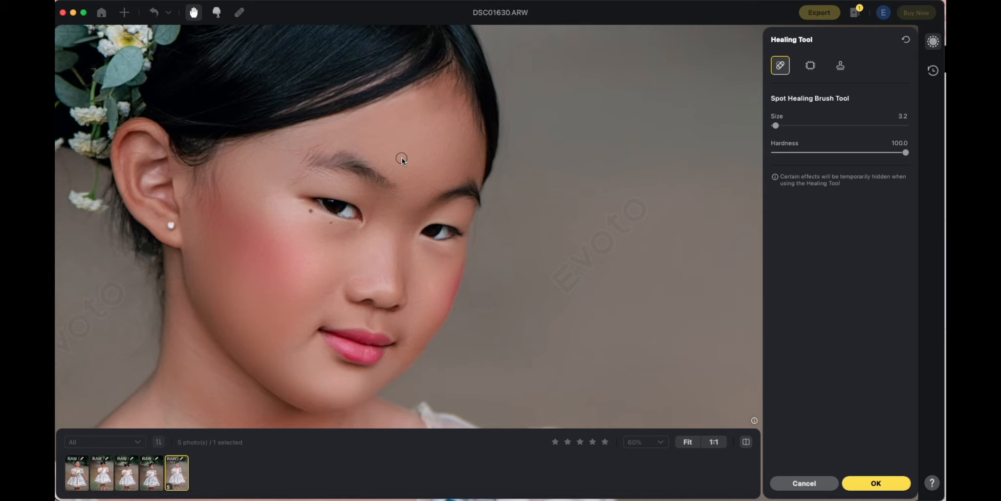
key("super+z")
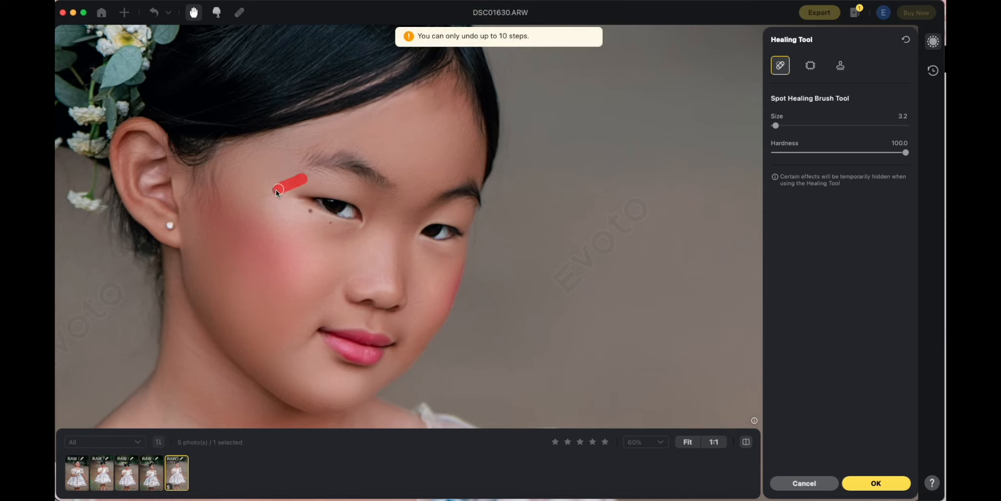
- Heal the fine hairs beside the eye and on the forehead at size 3.2, apply the healing, and compare with the original
left_click_drag(277, 193, 277, 192)
left_click_drag(323, 141, 283, 148)
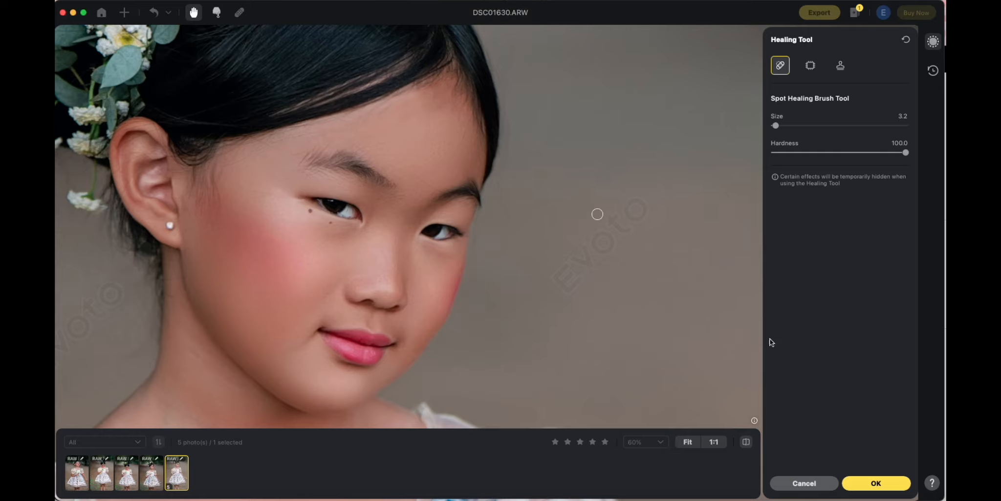
left_click(863, 482)
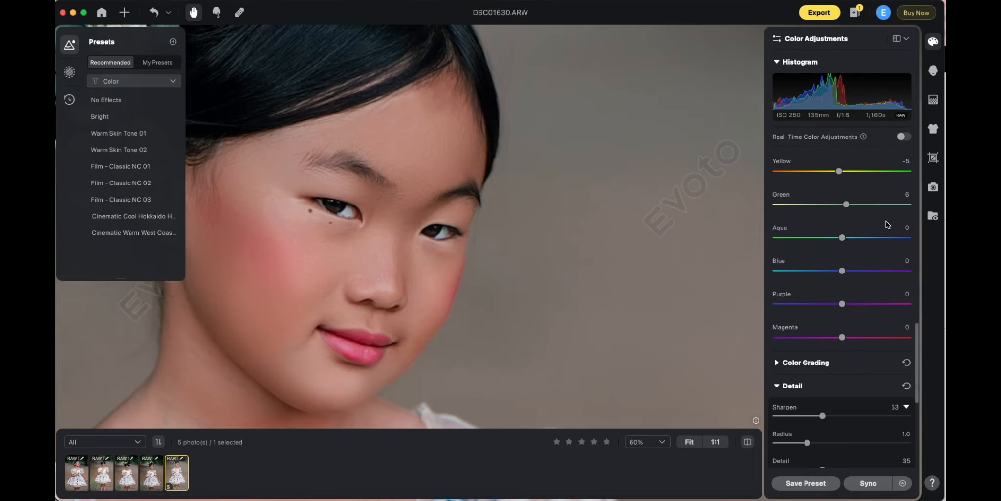
left_click(749, 441)
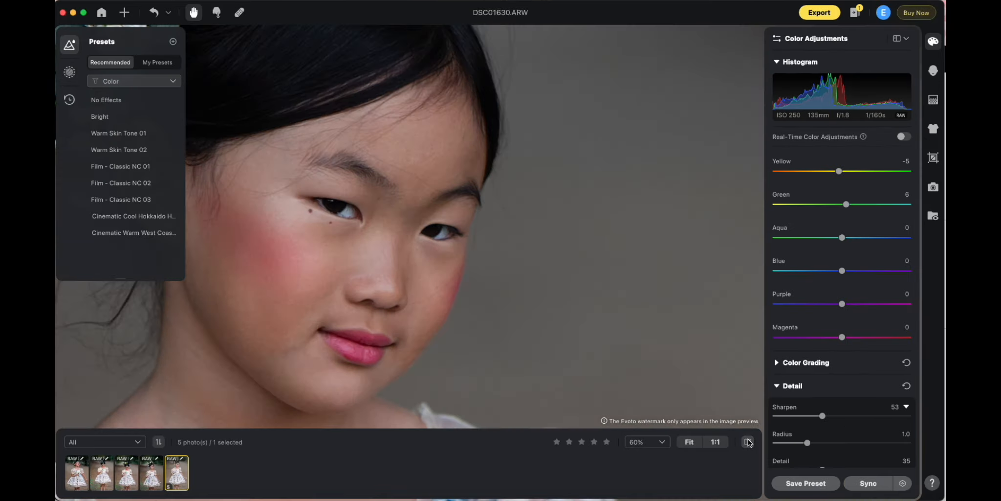
- Compare the retouched face in DSC01630 with the original photo several times
left_click(749, 441)
left_click(748, 441)
left_click(749, 442)
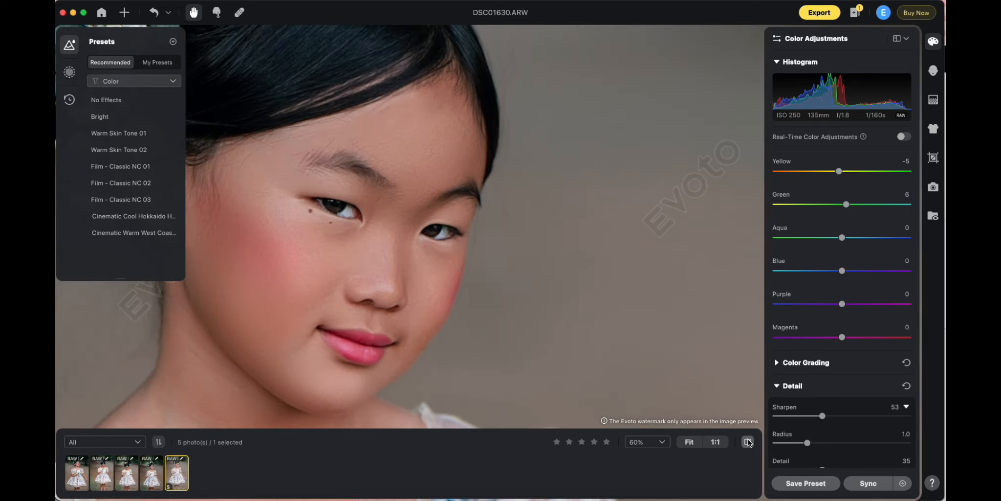
left_click(748, 442)
left_click(749, 441)
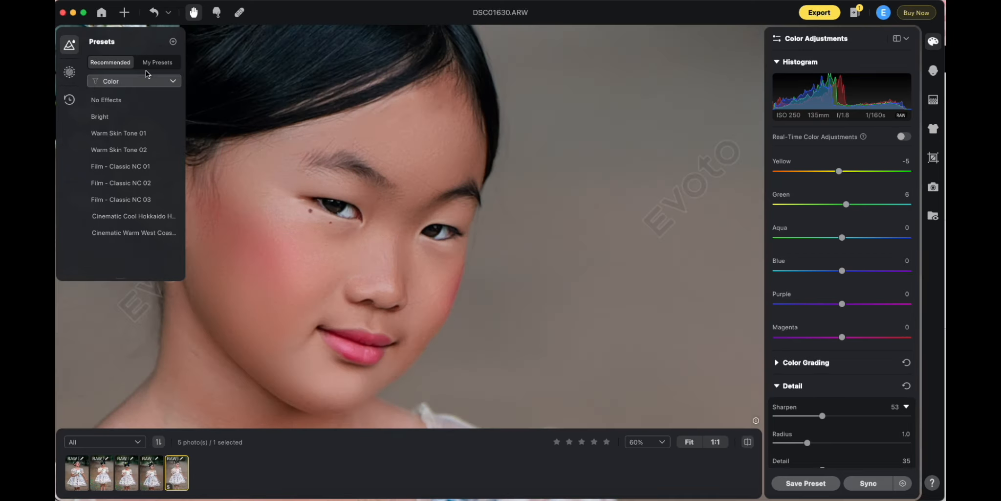
- Touch up the forehead of DSC01630 with the Spot Healing Brush at size 2.4, and apply the healing
left_click(239, 13)
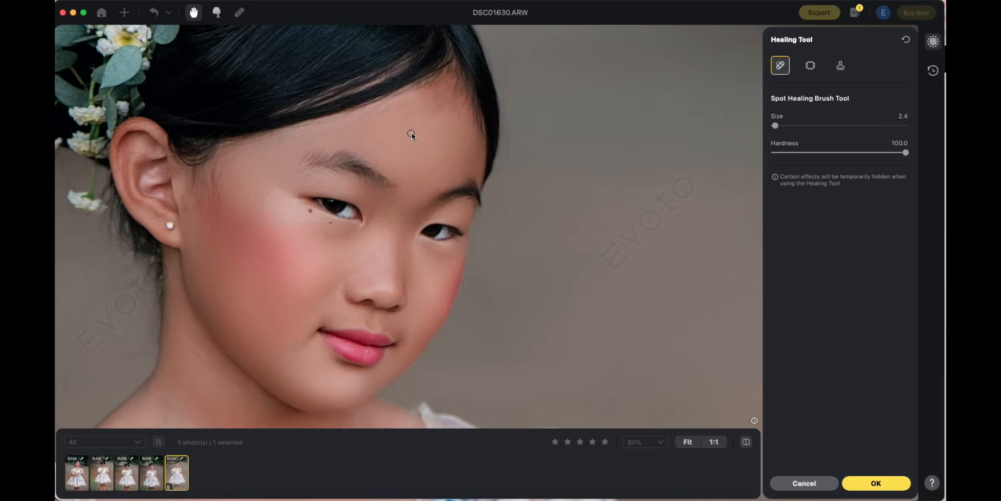
scroll(411, 132, "down", 8)
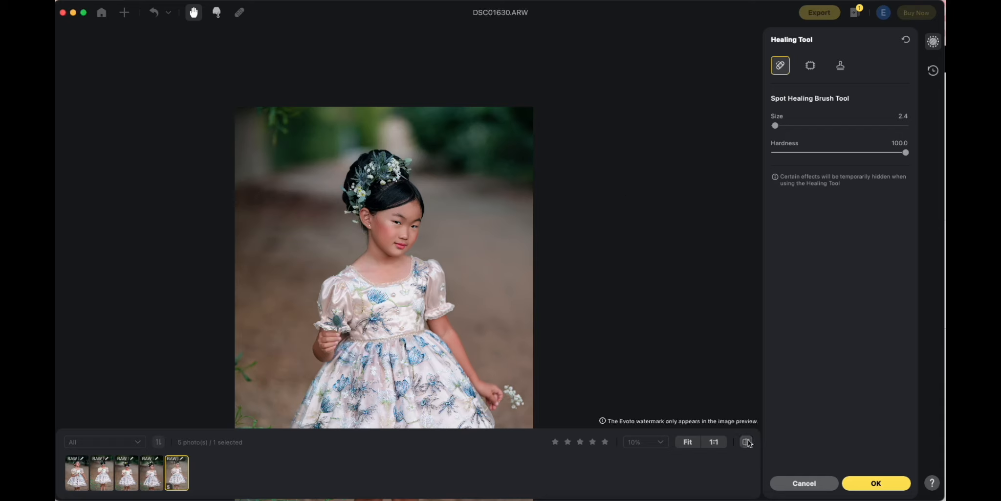
left_click(128, 473)
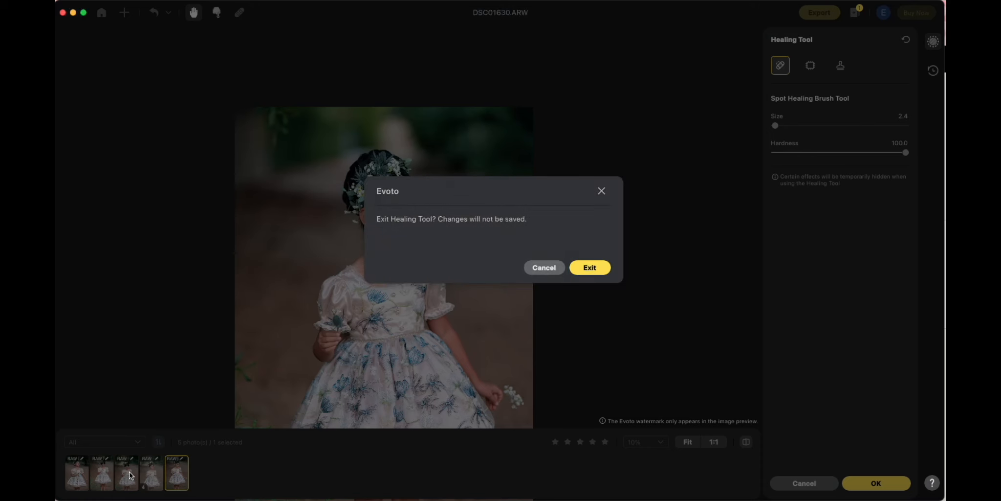
left_click(601, 191)
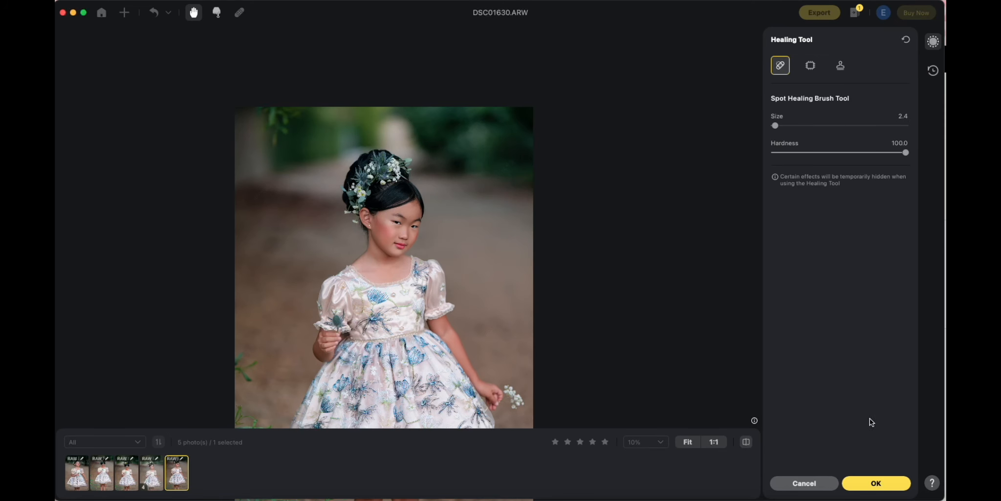
left_click(871, 484)
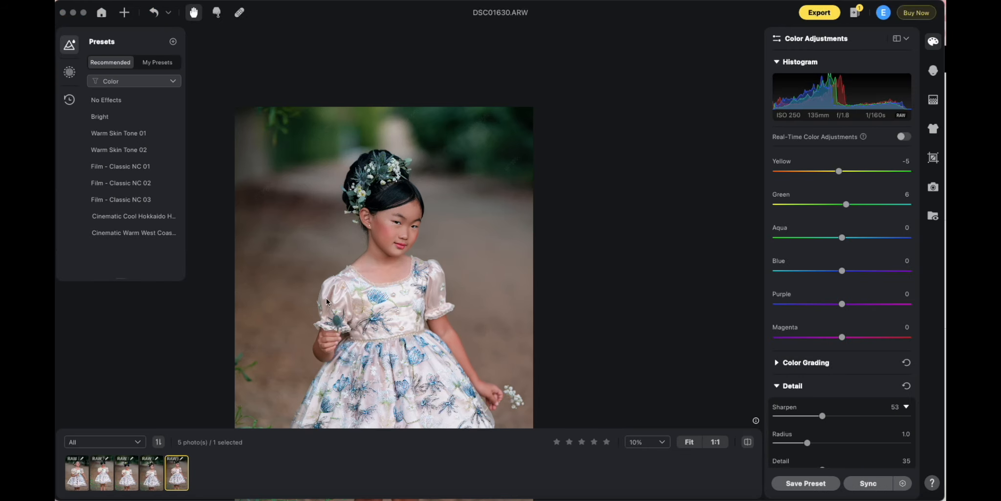
- Heal the stray hair hanging below the ear in DSC01637 with the Spot Healing Brush, enlarged to 20%
left_click(143, 483)
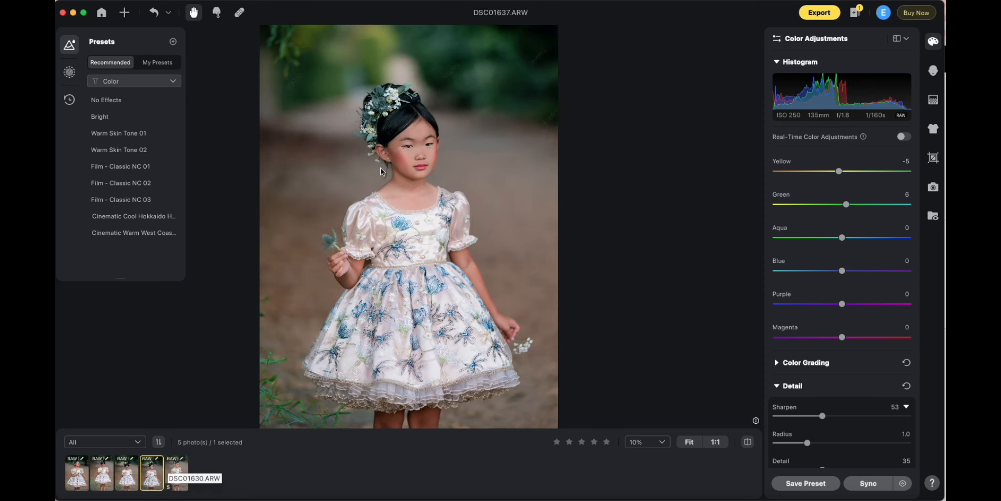
key("super+plus")
left_click(239, 13)
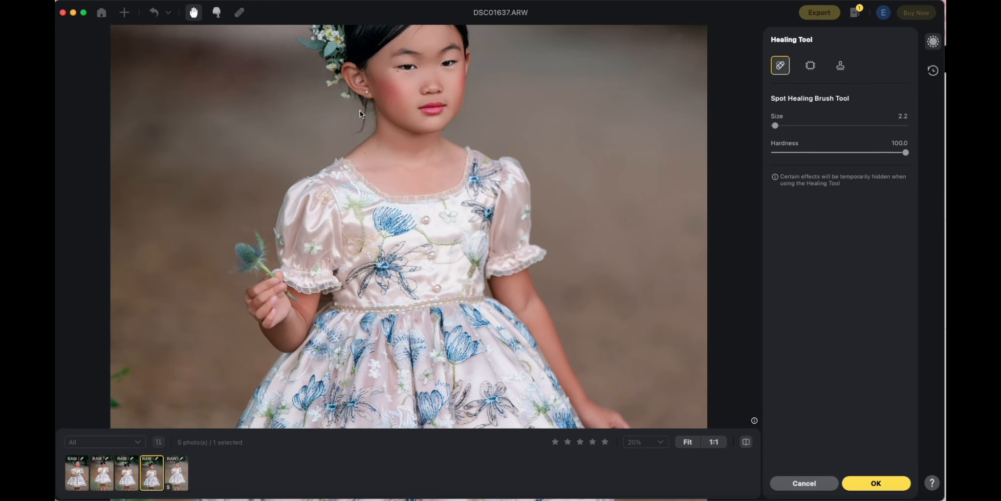
key("bracketright")
left_click_drag(366, 109, 362, 125)
key("super+minus")
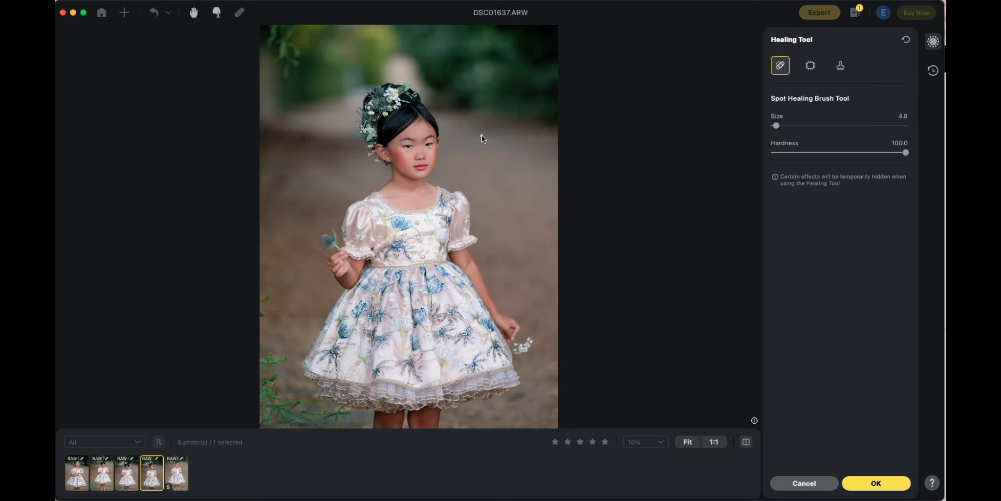
- Undo the last healing stroke on DSC01637 and apply the remaining healing
key("super+z")
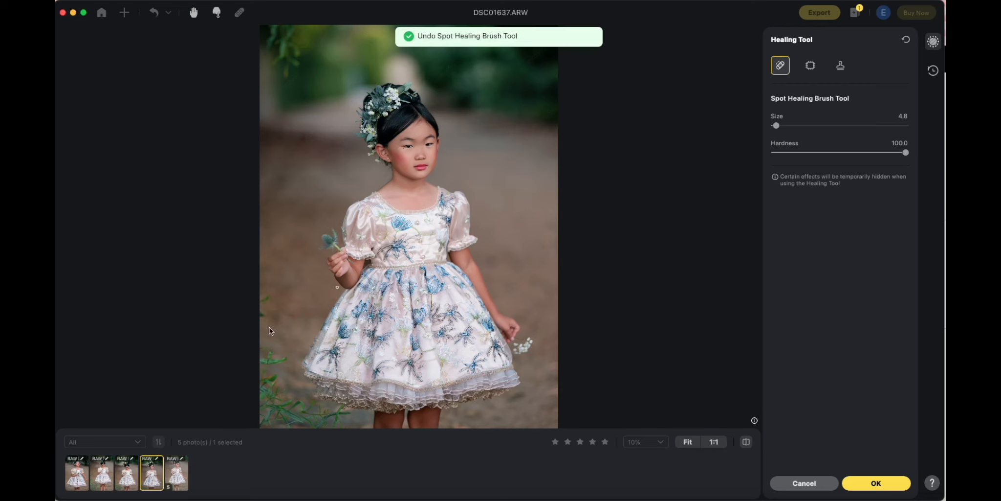
left_click(128, 472)
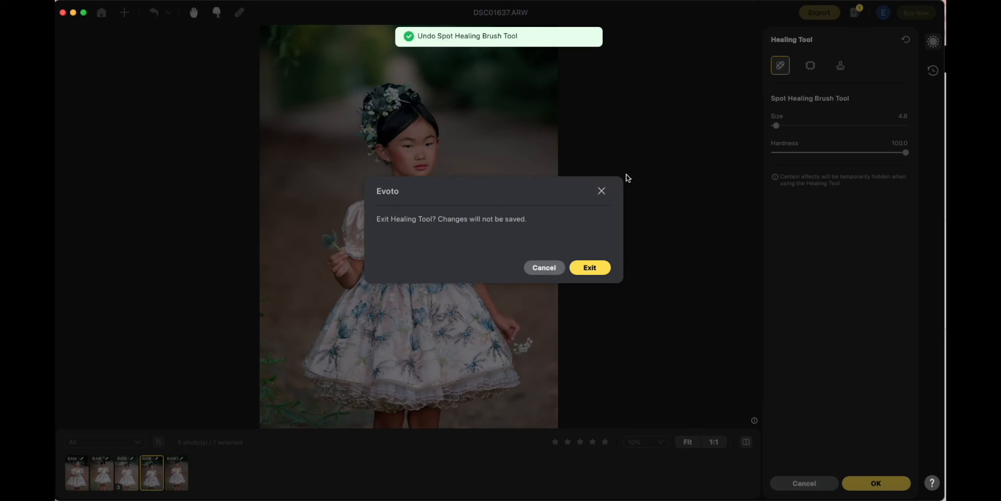
left_click(602, 190)
left_click(876, 482)
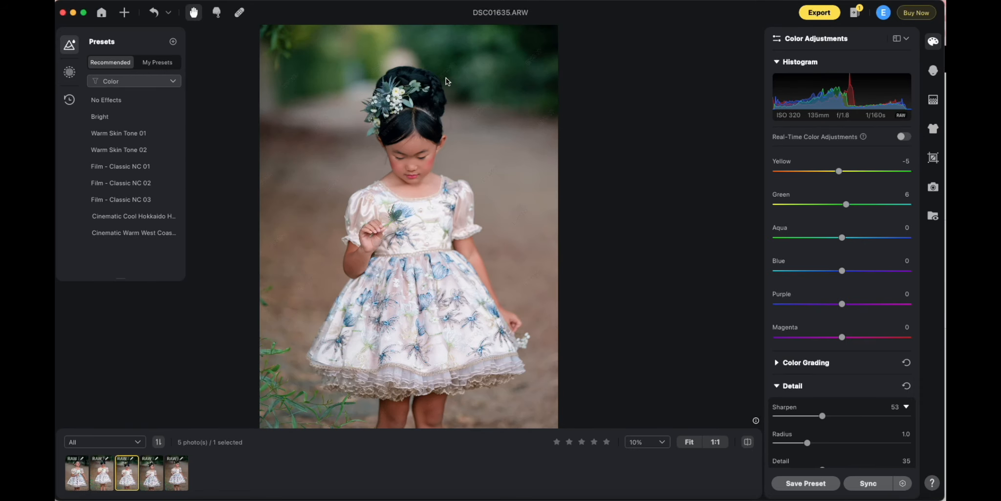
- Heal the stray hairs around the face and neck in DSC01635 with the Spot Healing Brush at size 4.4, and apply
key("super+=")
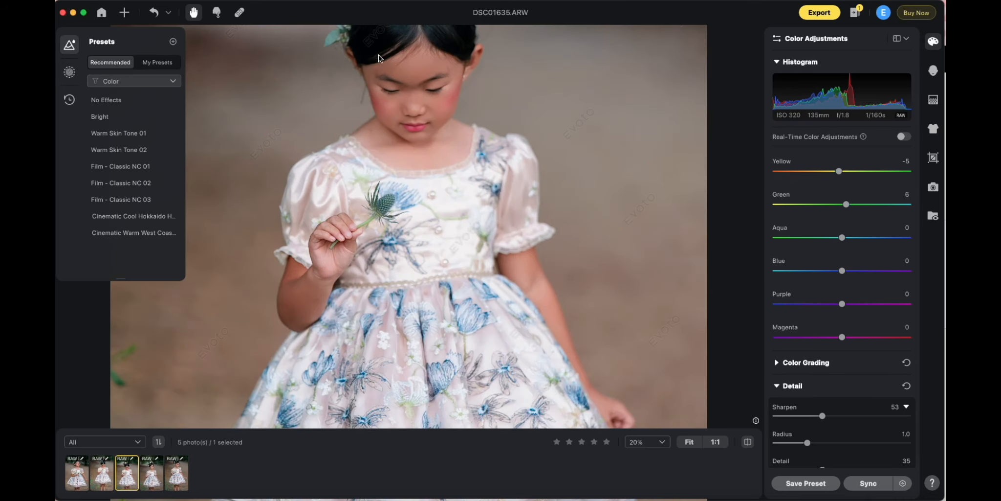
left_click(239, 12)
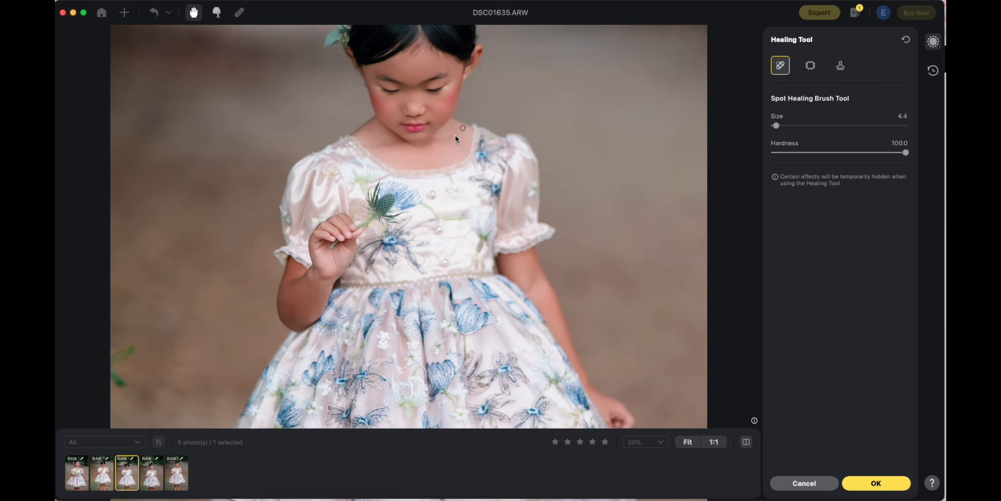
left_click(865, 479)
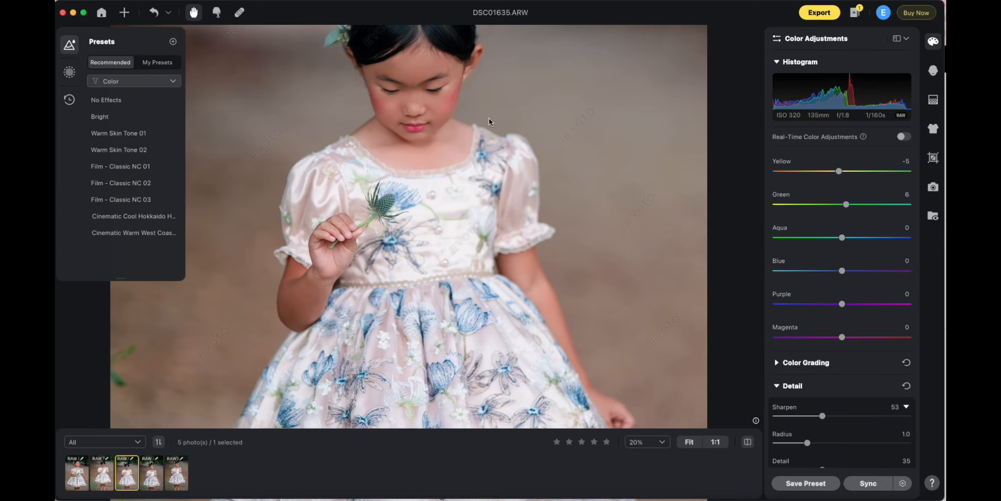
- Delete the photo DSC01625 from the project
left_click(105, 475)
right_click(106, 474)
left_click(122, 432)
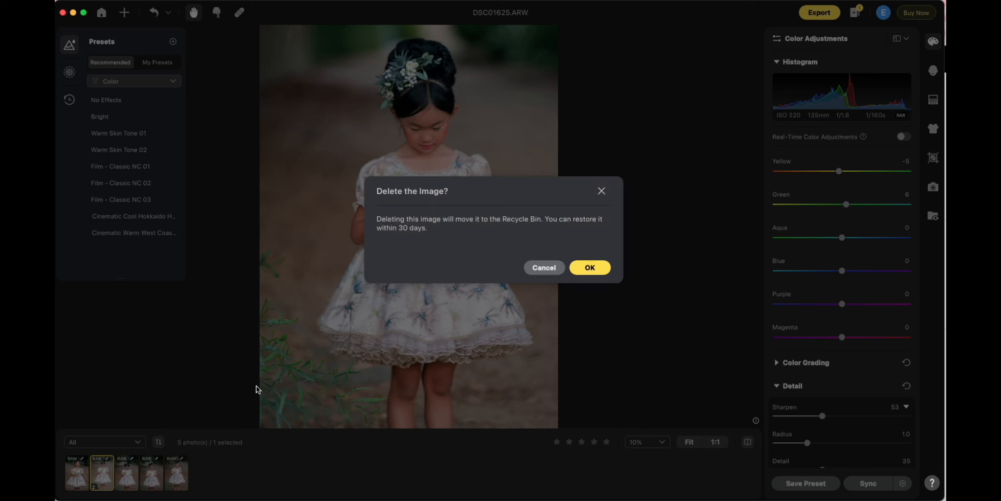
left_click(590, 268)
- Set the white balance Tint of DSC01635 to 18
left_click(116, 473)
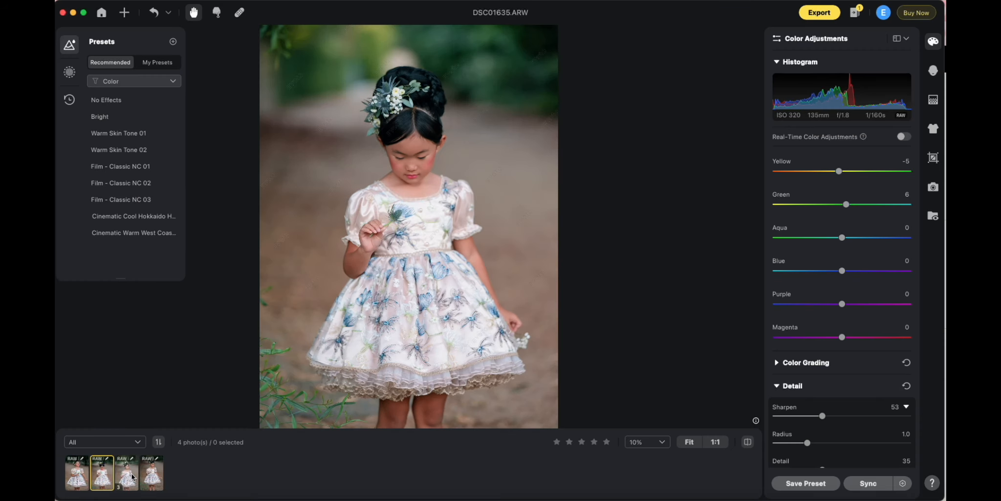
left_click(111, 473)
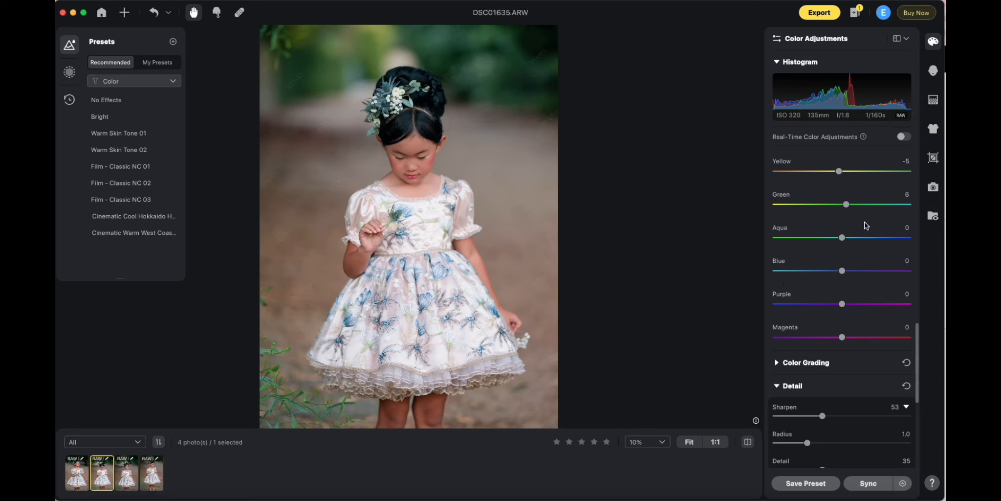
left_click(934, 71)
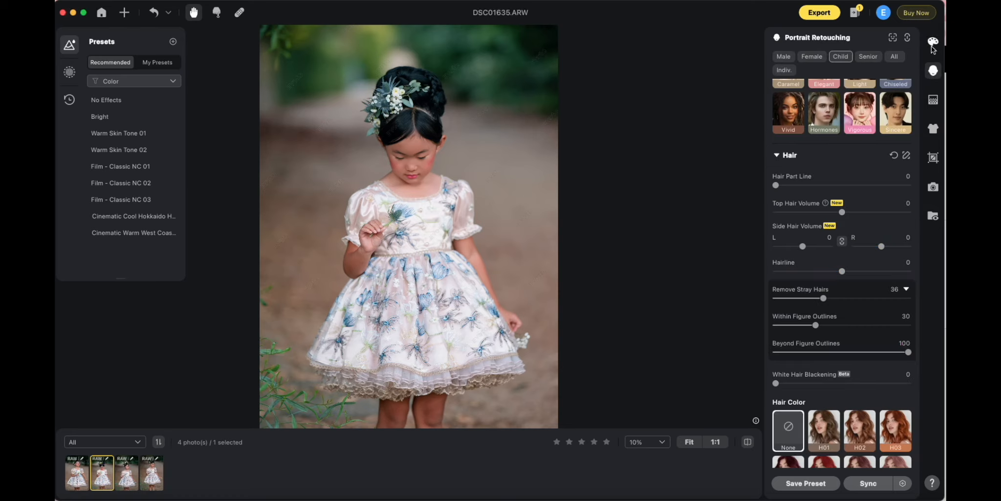
left_click(933, 44)
scroll(859, 255, "up", 15)
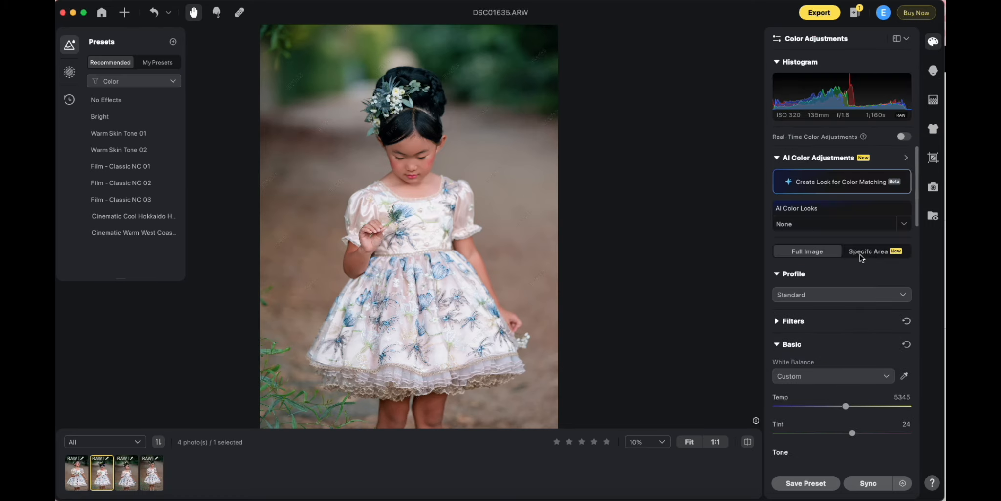
scroll(860, 258, "down", 3)
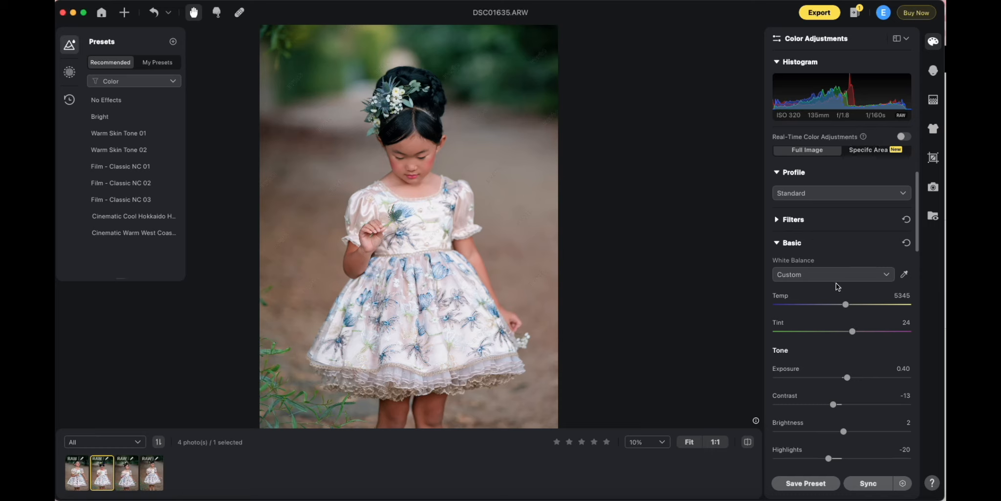
left_click_drag(853, 331, 852, 334)
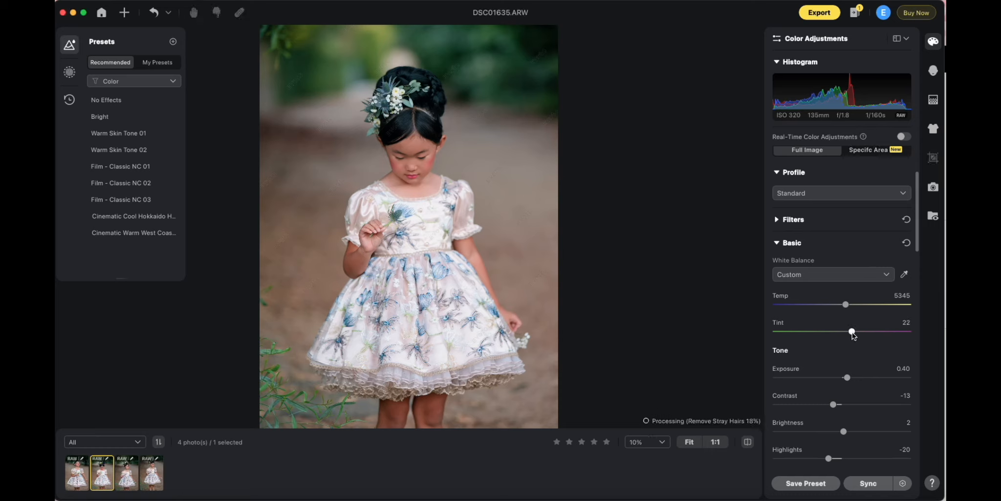
left_click_drag(853, 335, 850, 334)
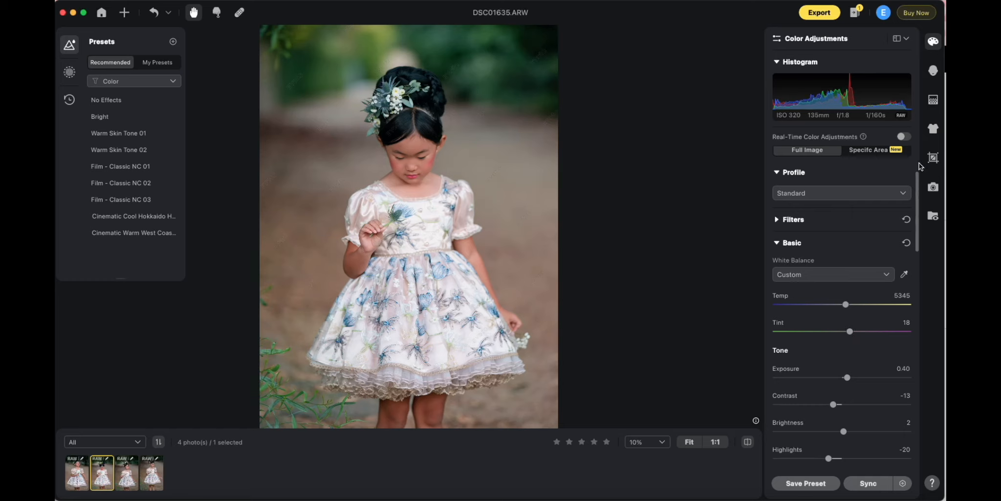
- Lower the Rosy Complexion of DSC01635 to 5 in the Skin Tone retouching settings
left_click(933, 71)
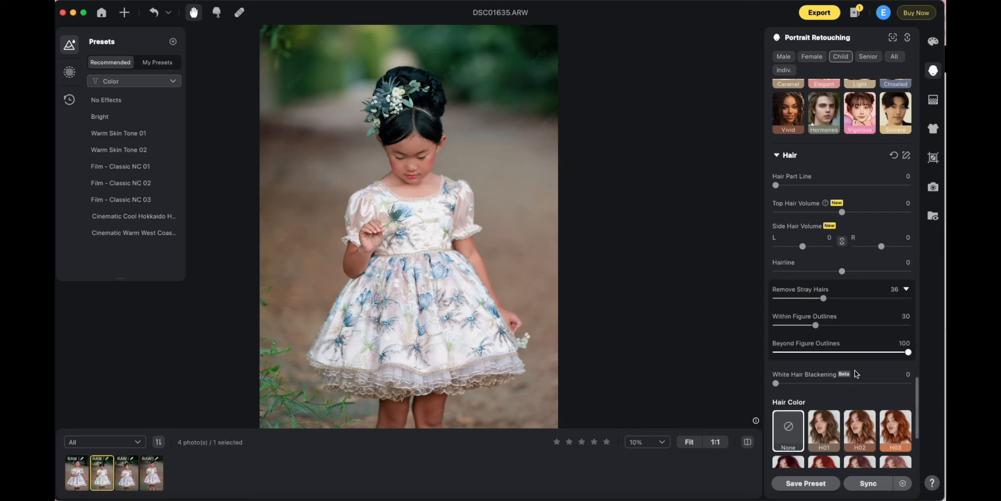
scroll(860, 283, "down", 10)
scroll(859, 283, "up", 10)
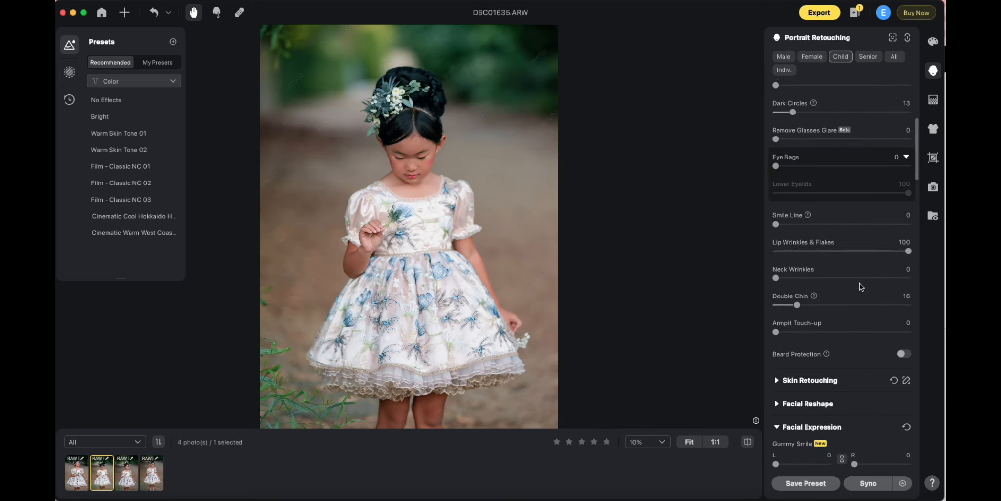
scroll(860, 283, "down", 5)
left_click(782, 233)
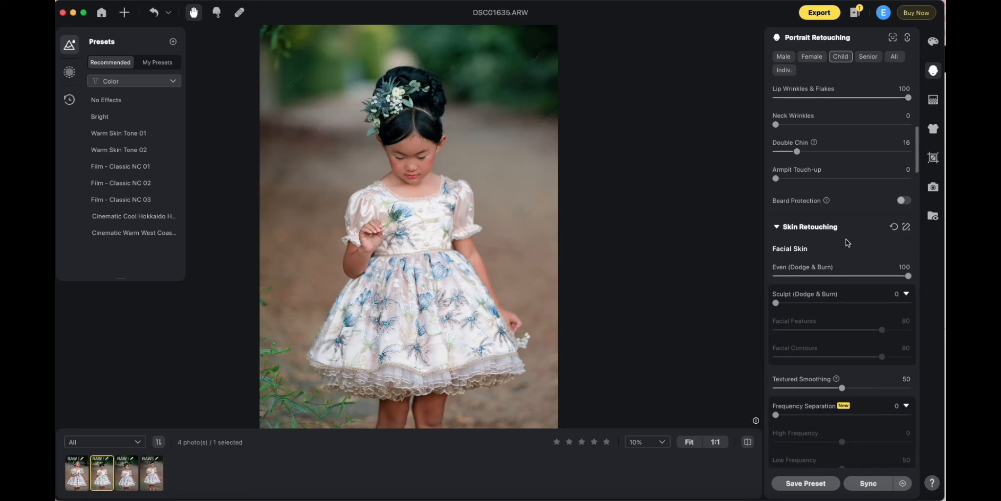
scroll(846, 238, "down", 5)
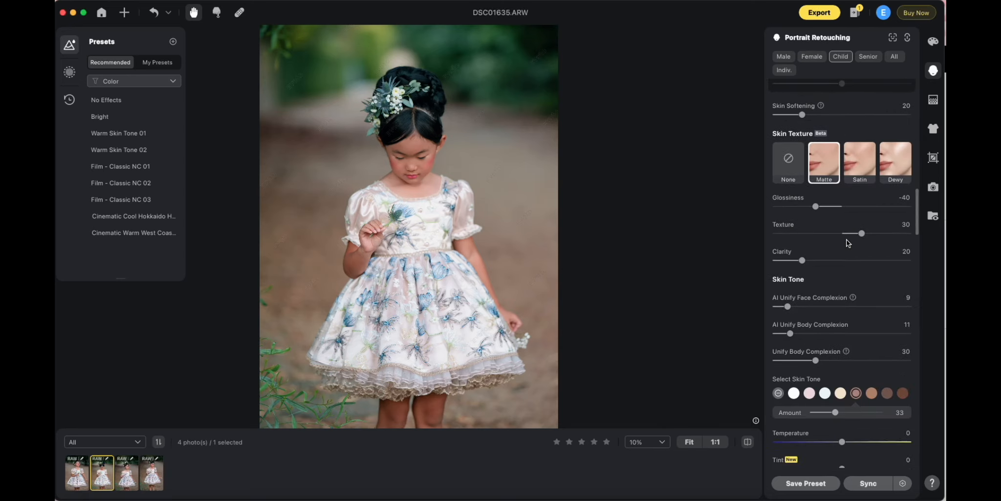
scroll(862, 330, "down", 5)
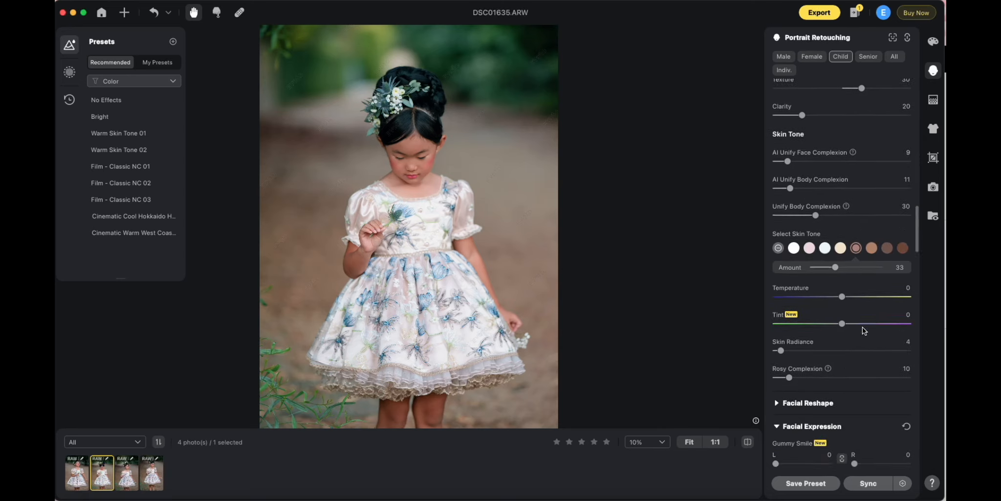
scroll(863, 327, "down", 2)
left_click_drag(789, 280, 783, 280)
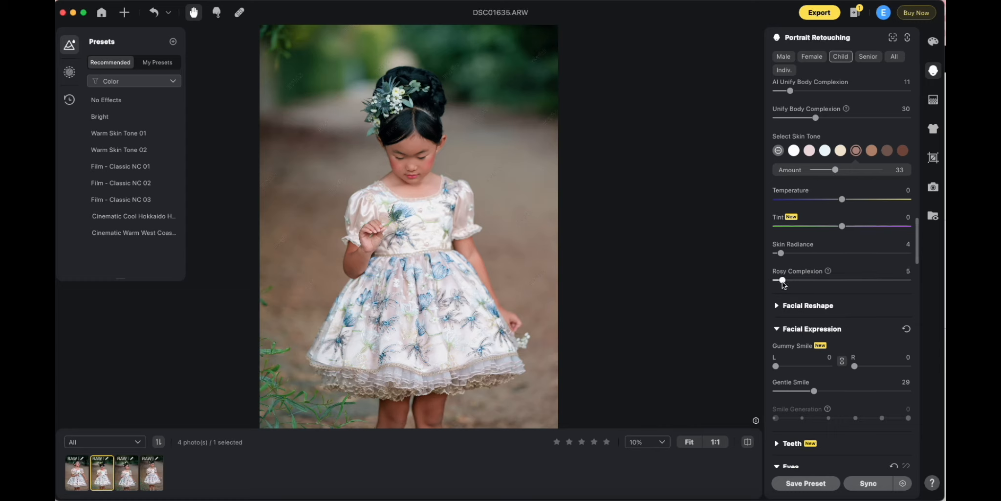
left_click_drag(783, 282, 782, 282)
- Compare the skin and color of DSC01635 with the neighbouring photos DSC01630 and DSC01637
left_click(155, 474)
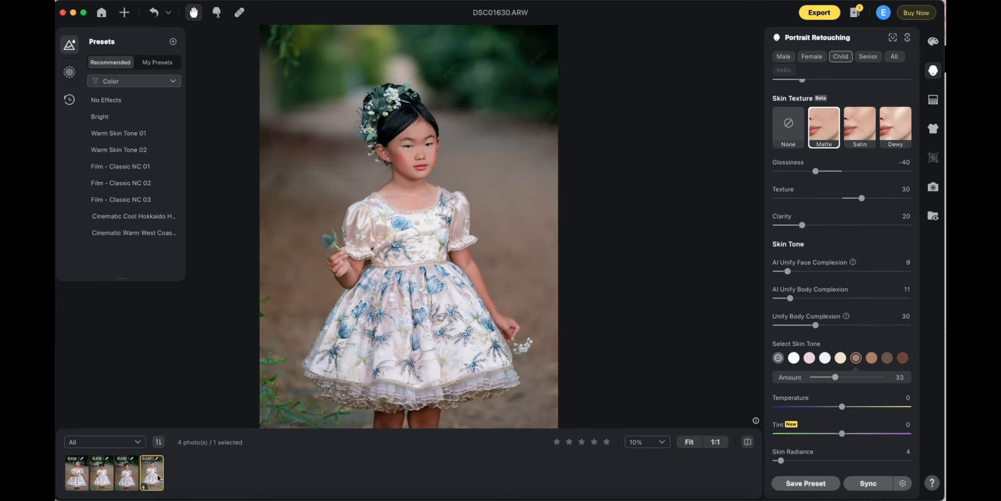
left_click(130, 480)
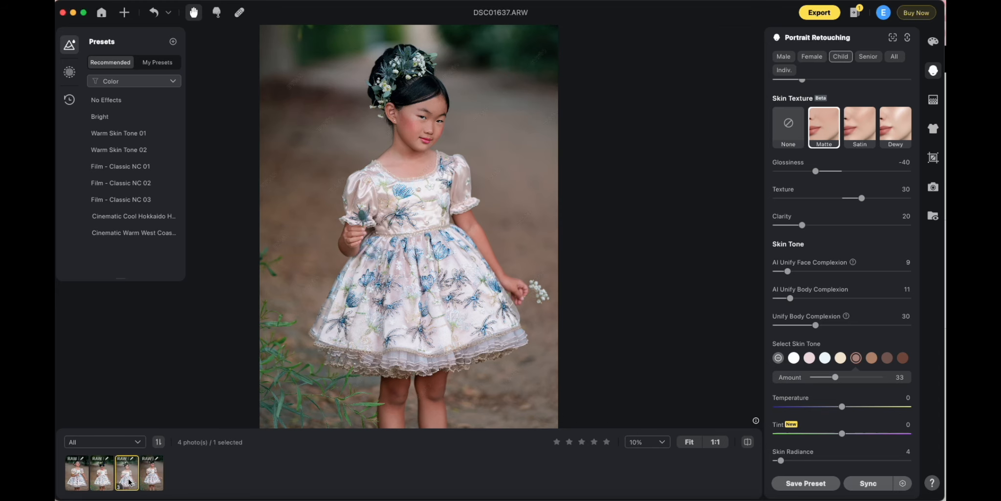
left_click(103, 479)
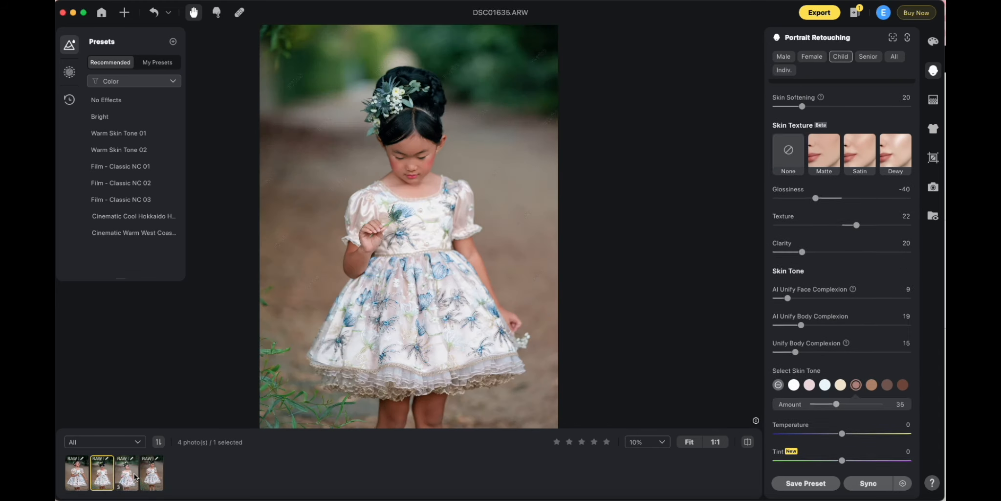
- Open DSC01630 in Liquify and puff out the dress sleeve at the shoulder using the Forward Warp Tool at size 800
left_click(149, 473)
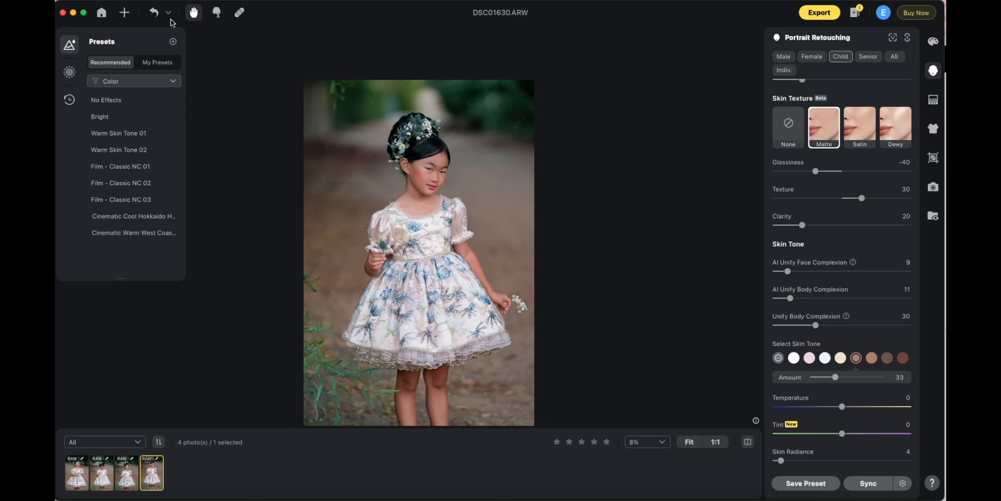
left_click(217, 13)
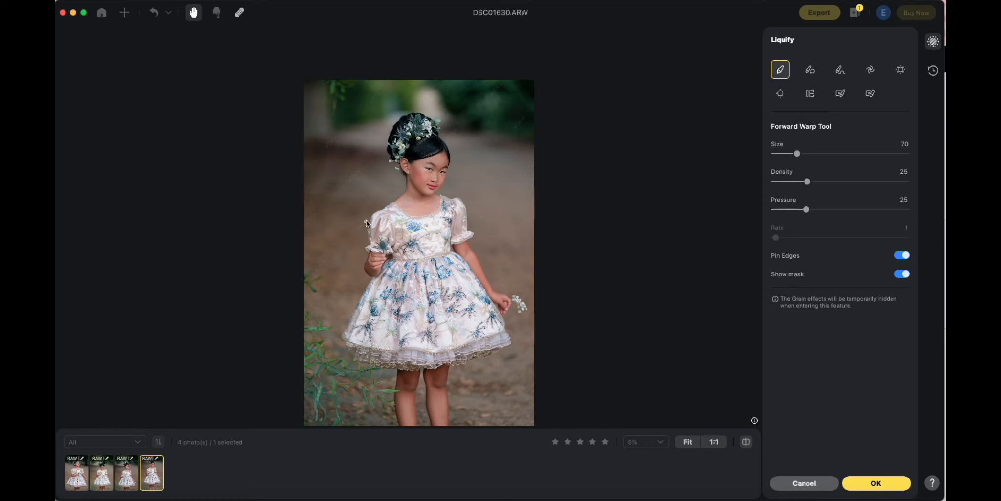
key("bracketright")
key("bracketright")
key("bracketright")
key("bracketright")
key("bracketright")
key("bracketright")
key("bracketright")
key("bracketright")
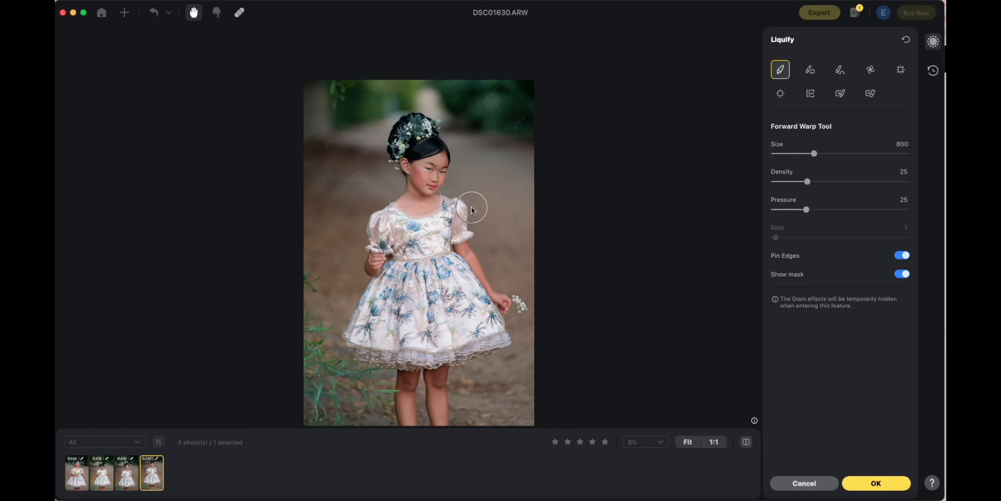
key("bracketleft")
- Widen the skirt of DSC01630 by pushing its edge outward using the Forward Warp Tool at about size 2000
left_click(746, 442)
key("bracketright")
key("bracketright")
key("bracketright")
key("bracketright")
key("bracketright")
key("bracketright")
key("bracketright")
key("bracketright")
key("bracketright")
key("bracketright")
key("bracketright")
key("bracketright")
key("bracketright")
key("bracketright")
left_click_drag(348, 319, 335, 317)
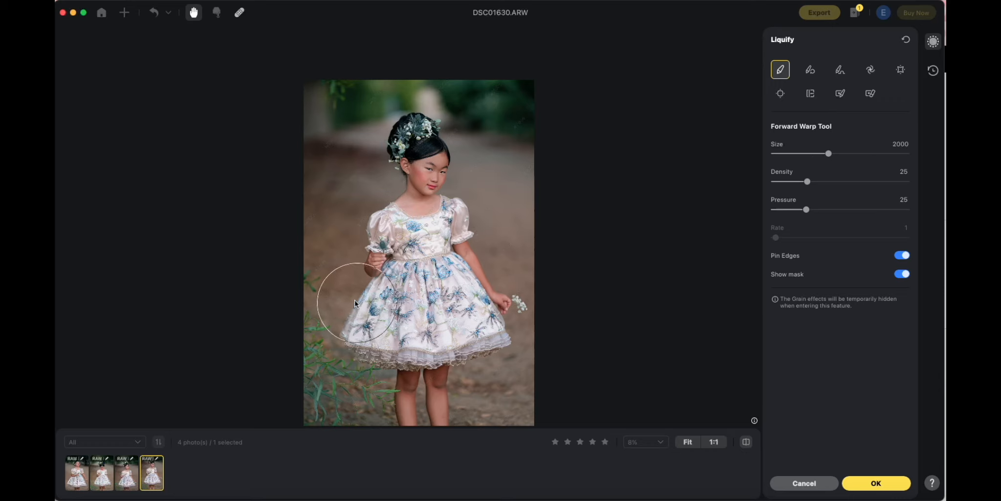
key("bracketleft")
key("bracketleft")
key("bracketleft")
key("bracketleft")
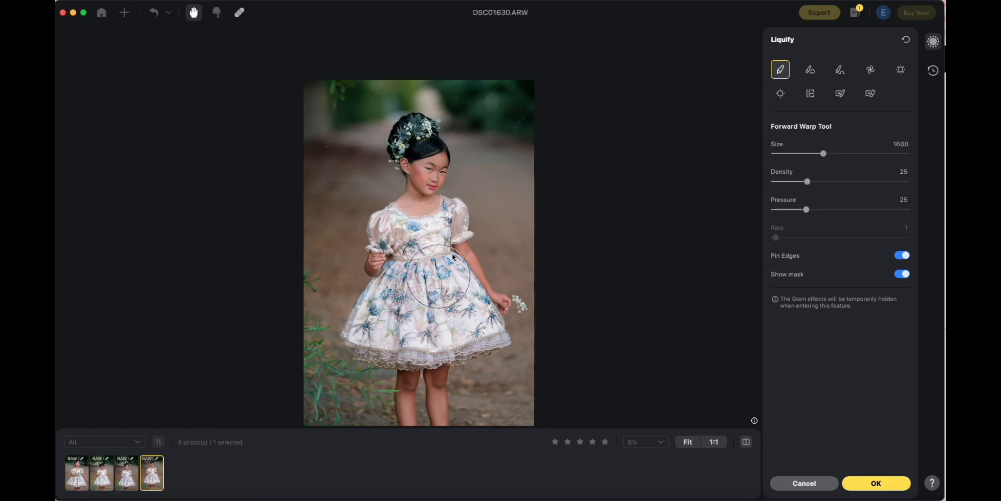
- Refine the sleeves of DSC01630 with a Forward Warp brush between size 700 and 1000, and apply the Liquify changes
key("bracketleft")
key("bracketleft")
key("bracketleft")
key("bracketleft")
key("bracketleft")
key("bracketleft")
key("bracketleft")
key("bracketleft")
key("bracketleft")
key("bracketleft")
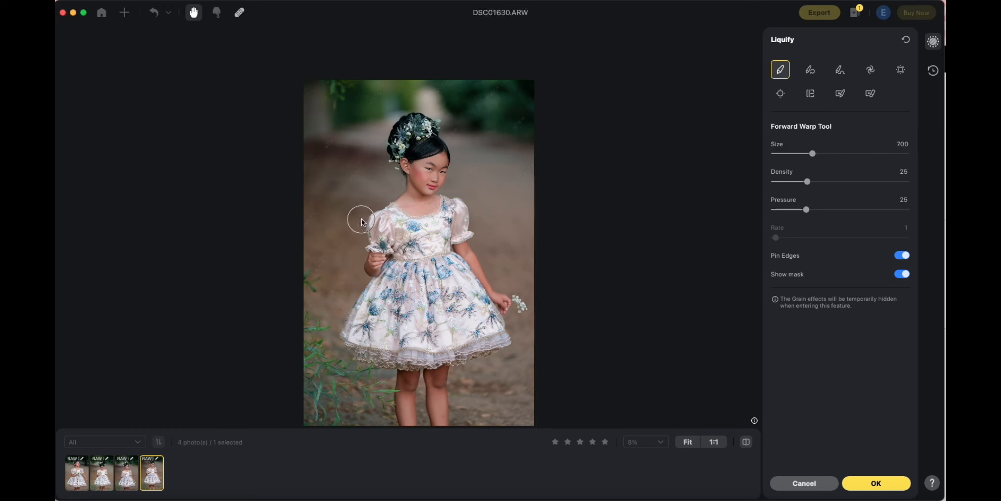
key("bracketright")
key("bracketright")
key("bracketright")
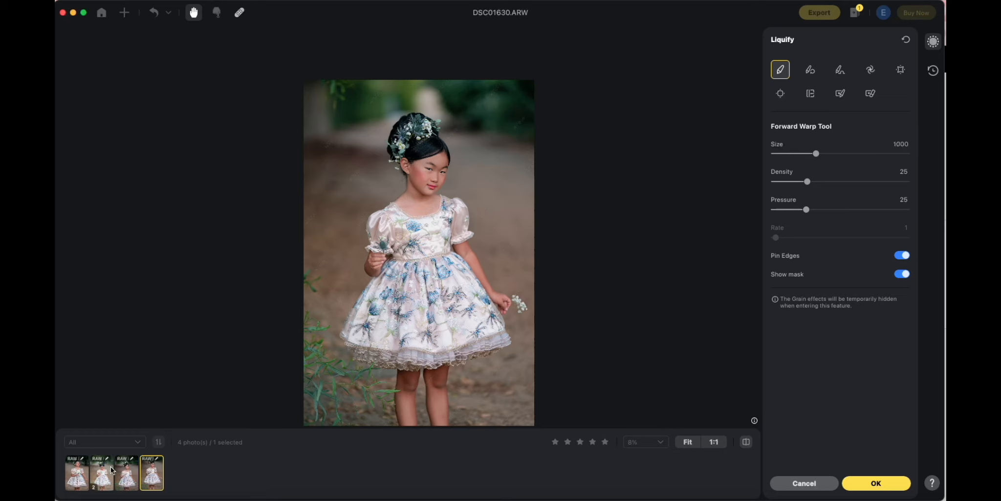
left_click(127, 478)
left_click(600, 191)
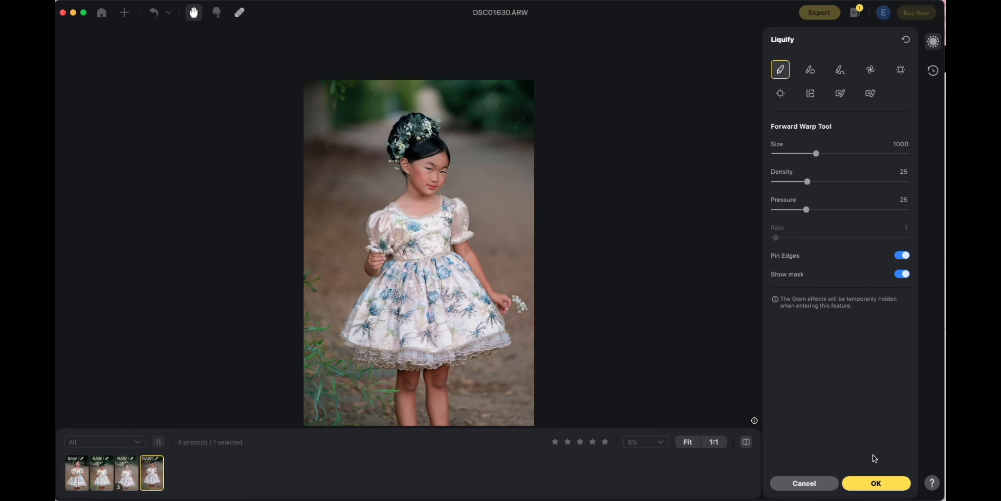
left_click(872, 482)
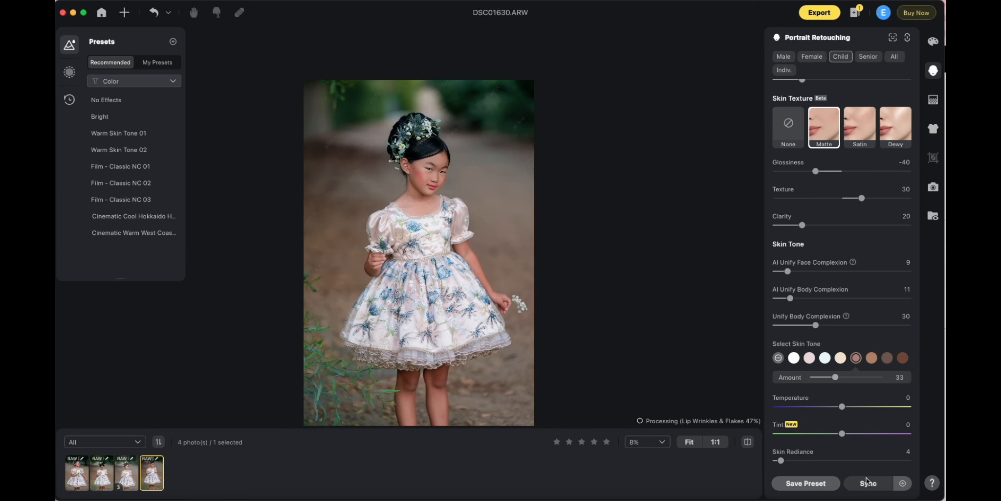
- Open DSC01637 in Liquify and reshape the dress sleeves using the Forward Warp Tool at size 800
left_click(124, 472)
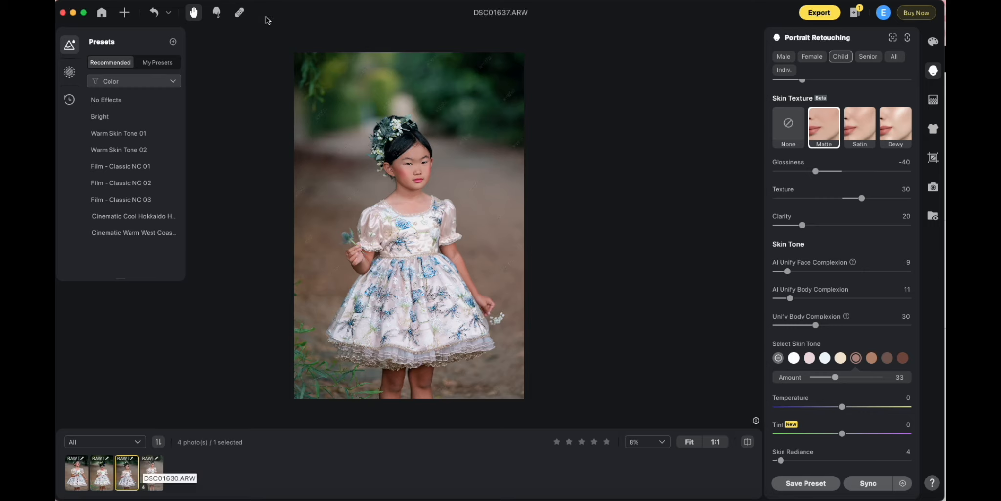
left_click(216, 13)
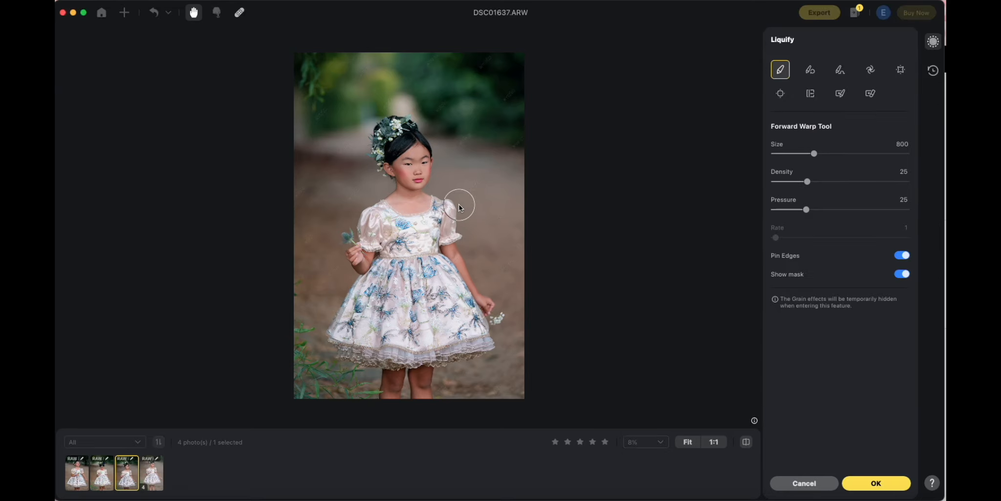
left_click_drag(459, 207, 457, 213)
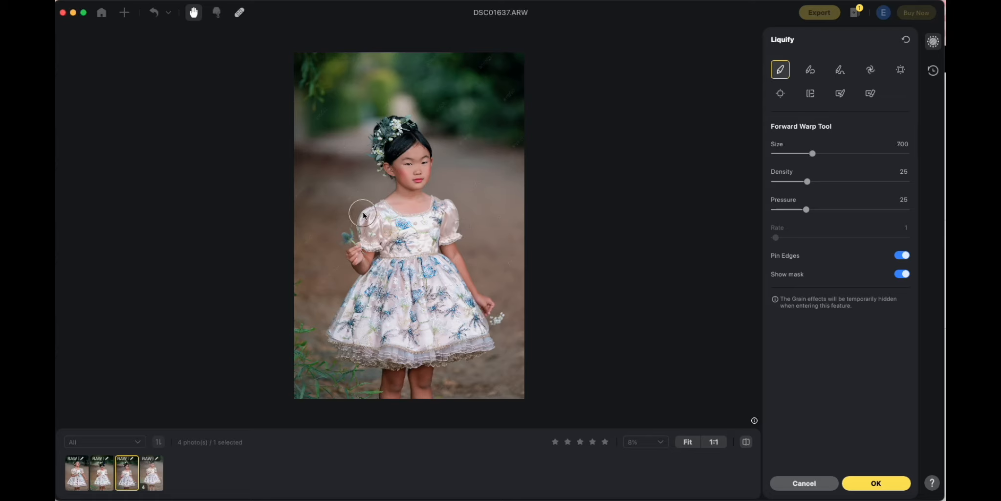
- Widen the skirt's edges in DSC01637 with a Forward Warp brush of about size 2100, and apply the Liquify changes
key("bracketright")
key("bracketright")
key("bracketright")
key("bracketright")
key("bracketright")
key("bracketright")
key("bracketright")
key("bracketright")
key("bracketright")
key("bracketright")
key("bracketright")
key("bracketright")
key("bracketright")
key("bracketright")
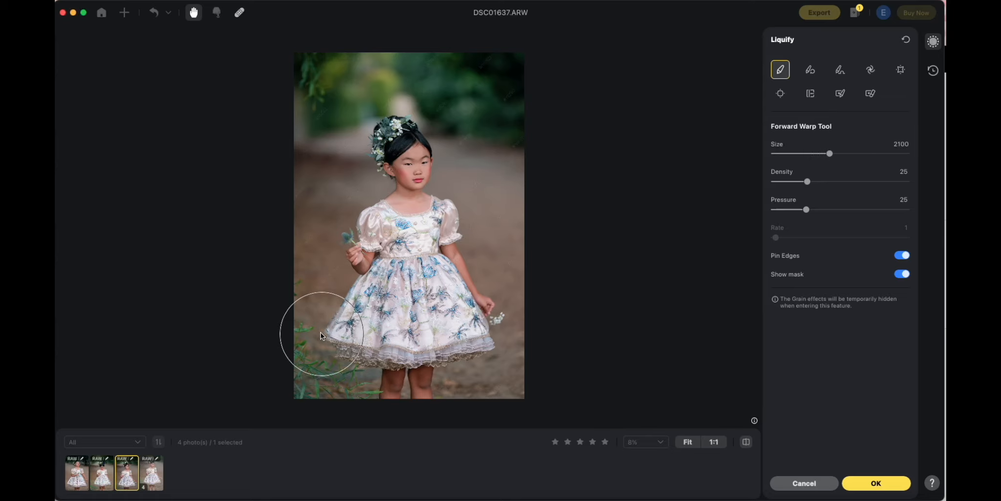
key("bracketleft")
key("bracketleft")
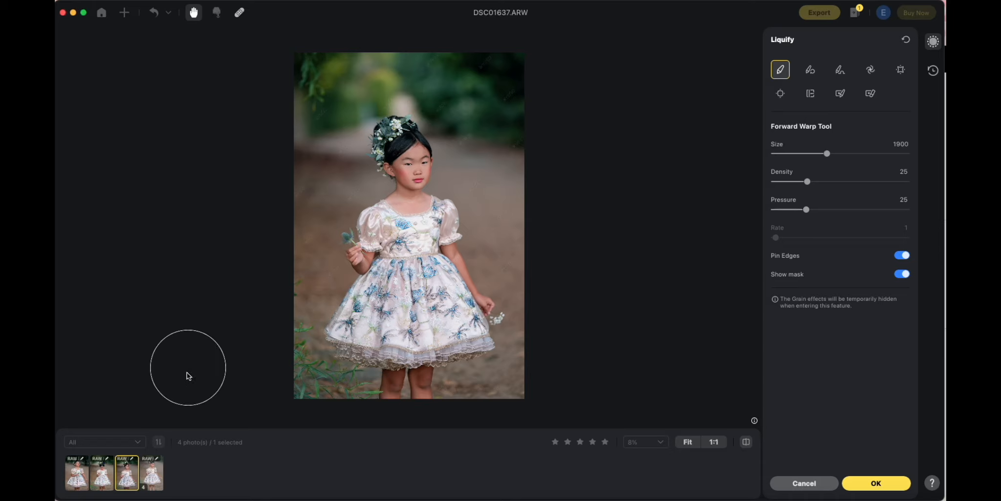
key("bracketleft")
left_click(102, 473)
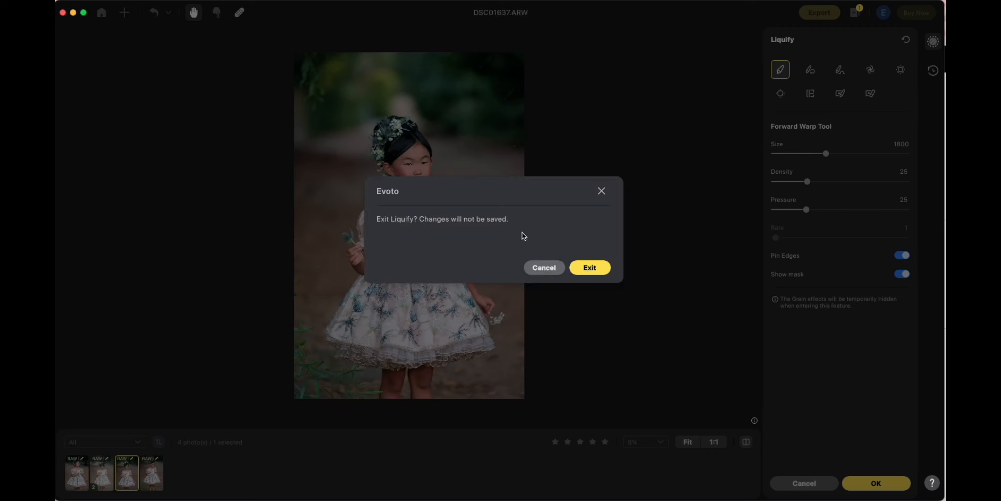
left_click(601, 191)
left_click(873, 479)
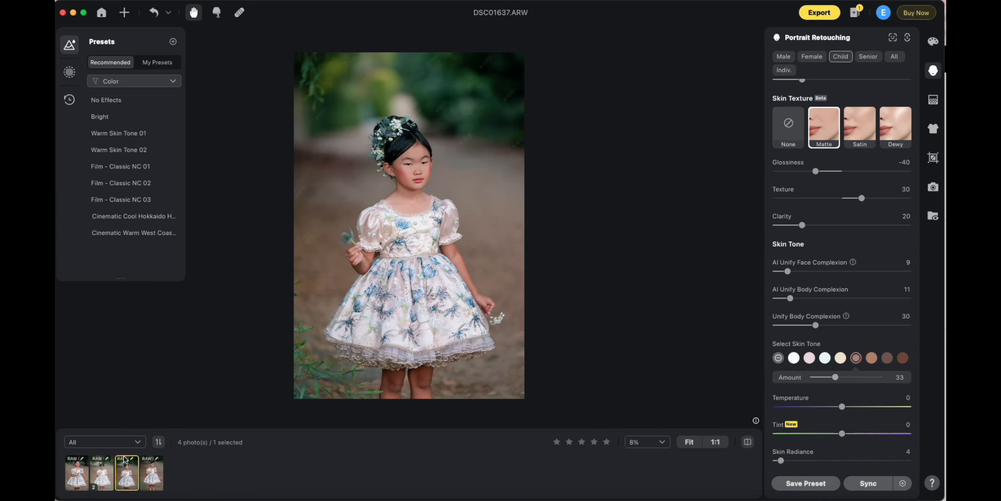
- Liquify DSC01635 with the Forward Warp Tool, filling out the skirt at size 1700 and the sleeves at about size 900, and apply it
left_click(102, 472)
left_click(69, 72)
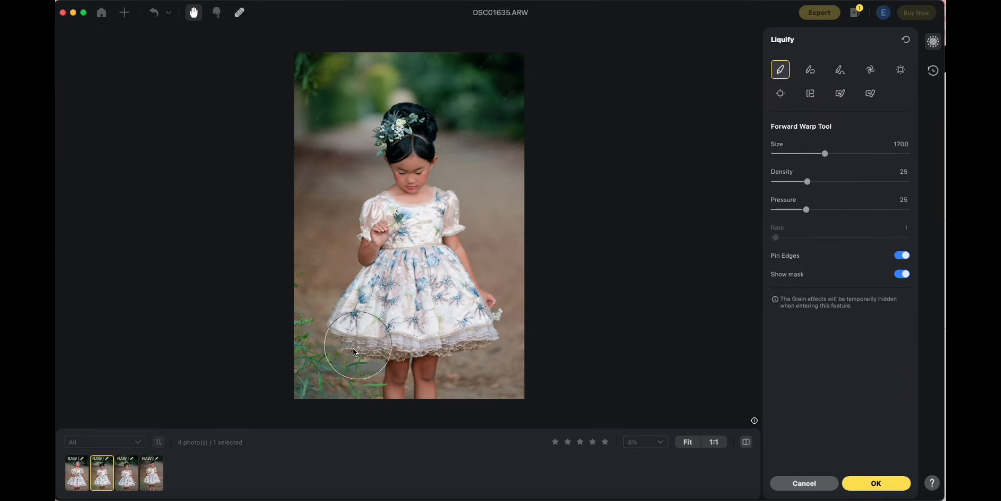
key("bracketleft")
key("bracketleft")
key("bracketleft")
key("bracketleft")
key("bracketleft")
key("bracketleft")
key("bracketleft")
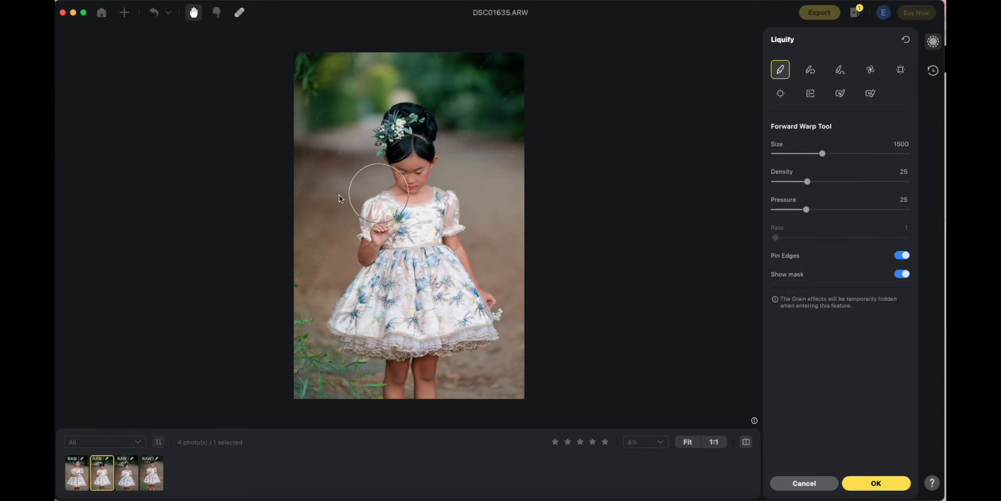
key("bracketleft")
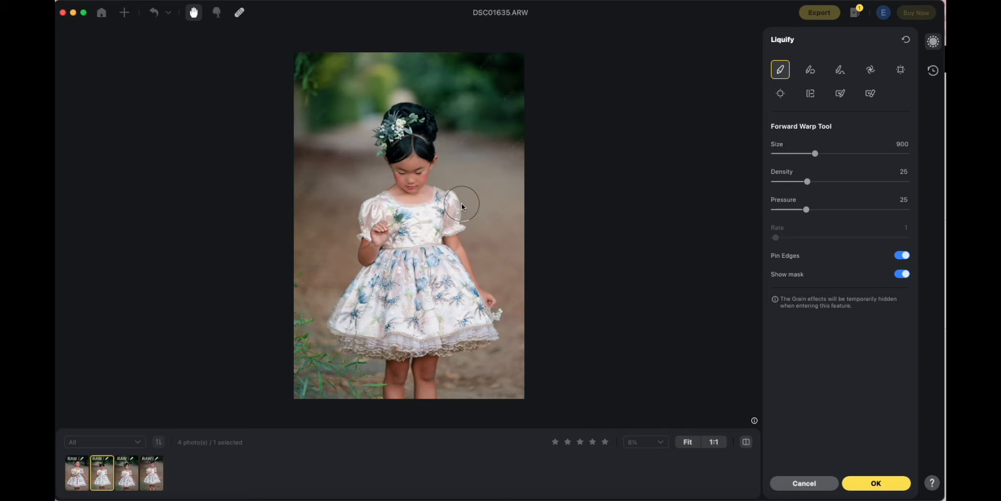
key("bracketright")
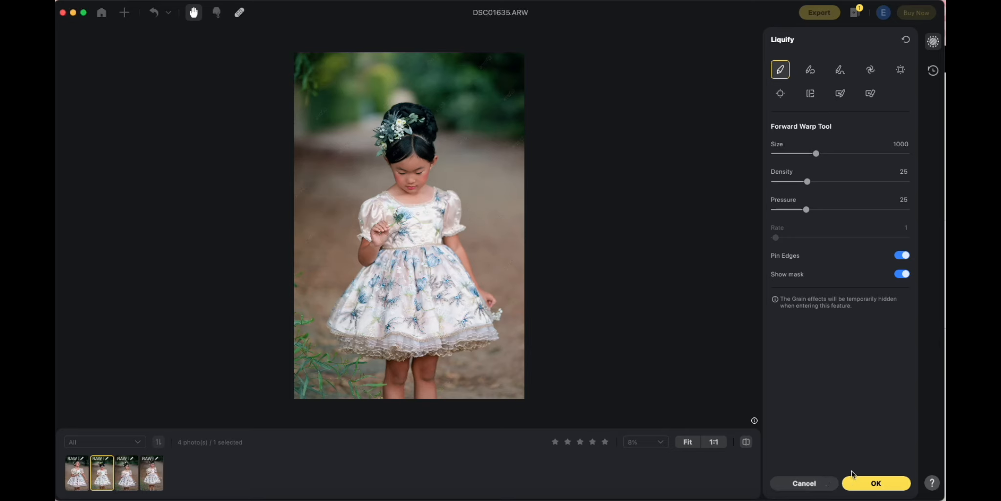
left_click(869, 484)
- Compare the dress shape and color across all four edited photos
left_click(78, 475)
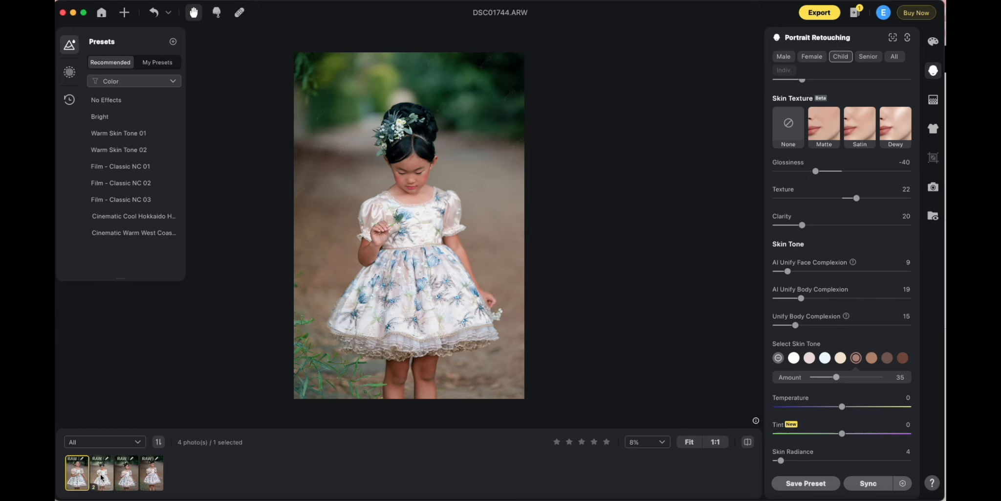
left_click(101, 477)
left_click(128, 475)
left_click(152, 476)
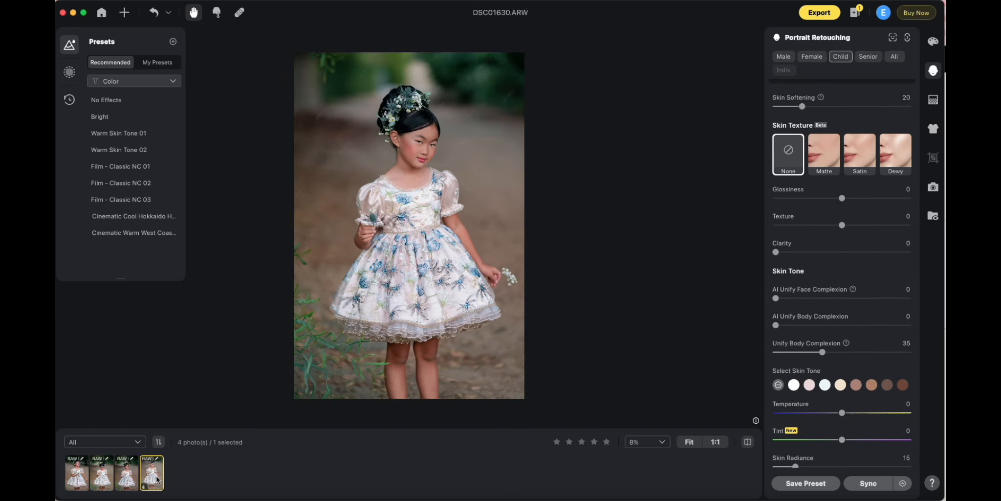
left_click(105, 476)
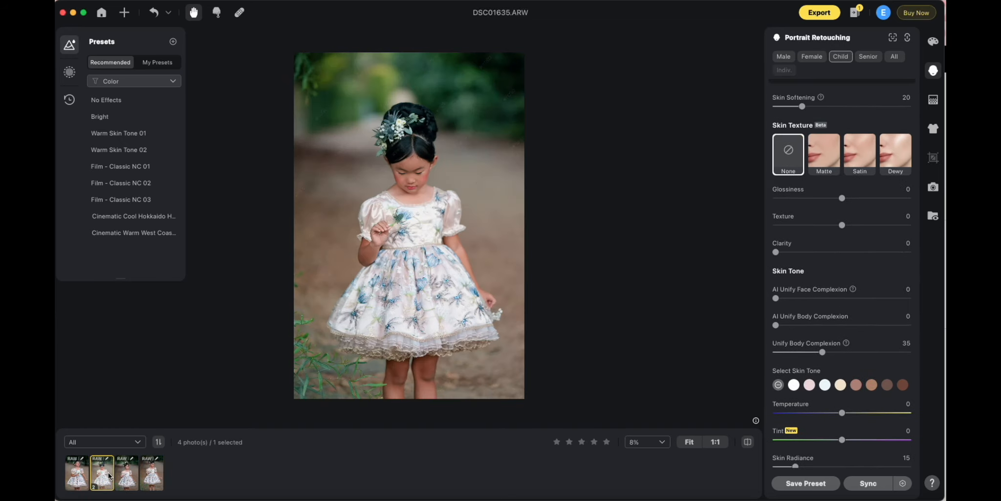
- Select all four photos and open their export settings, keeping the original photo folder with the Gallery subfolder as the destination
left_click(76, 475)
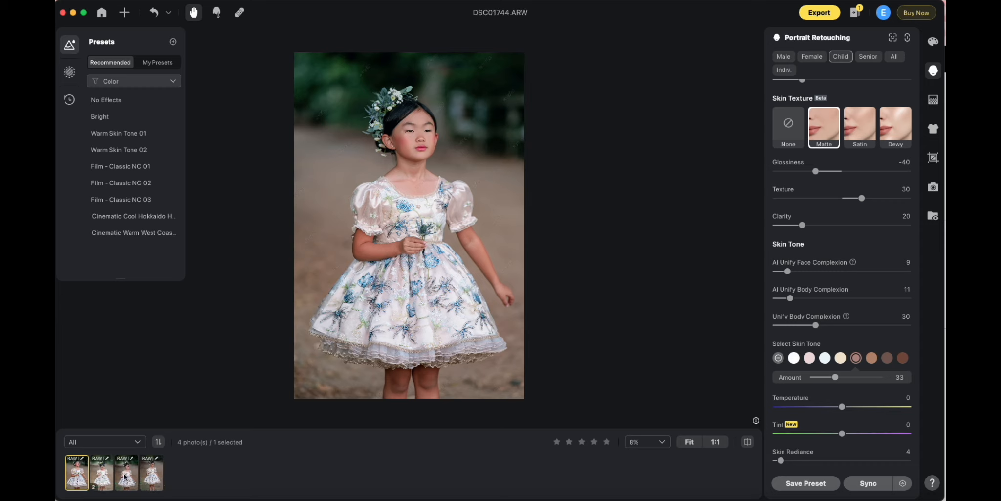
left_click(155, 475, "shift")
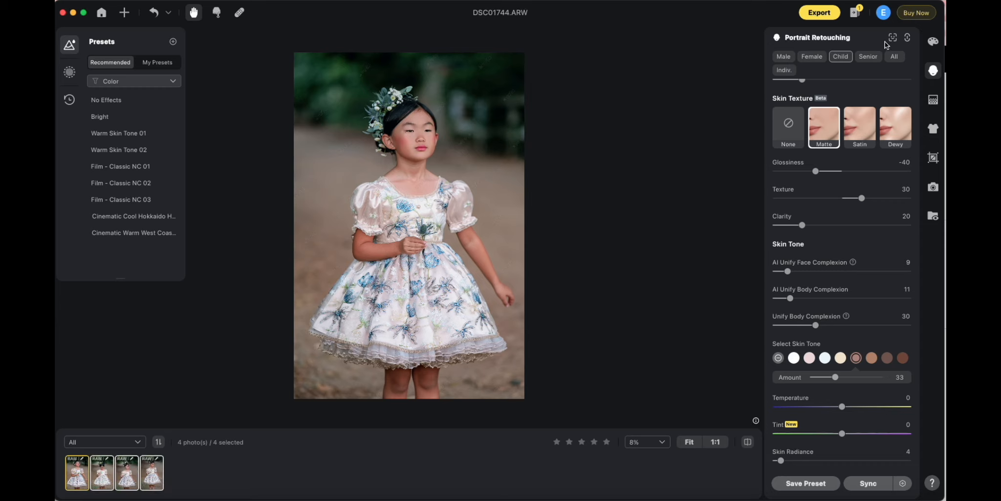
left_click(823, 13)
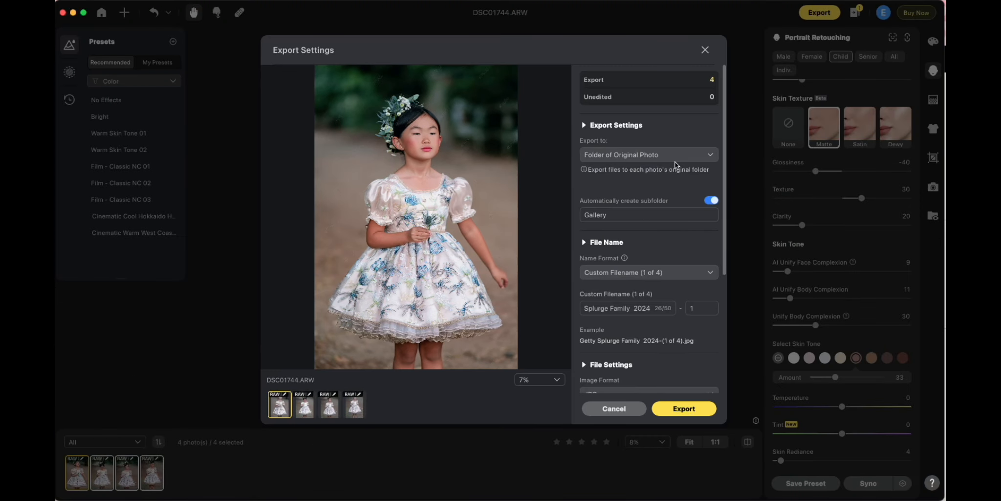
left_click(663, 154)
left_click(663, 154)
scroll(646, 217, "down", 2)
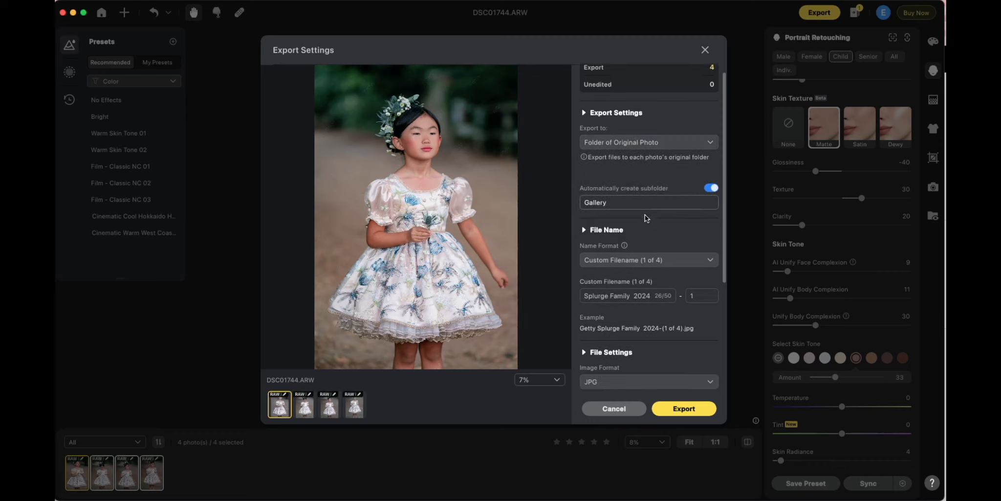
- Set the custom export filename to "Wild Lilies" and export the four photos
triple_click(617, 288)
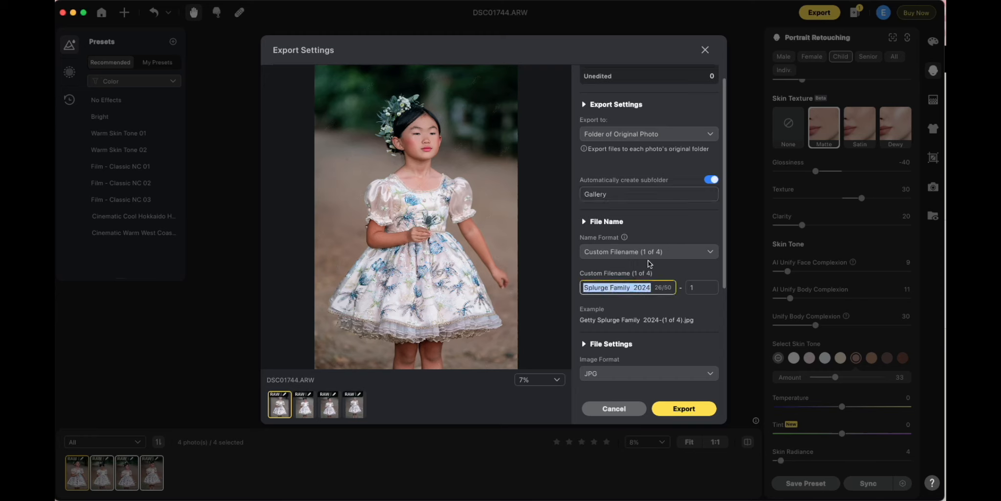
type("Wild Lilies")
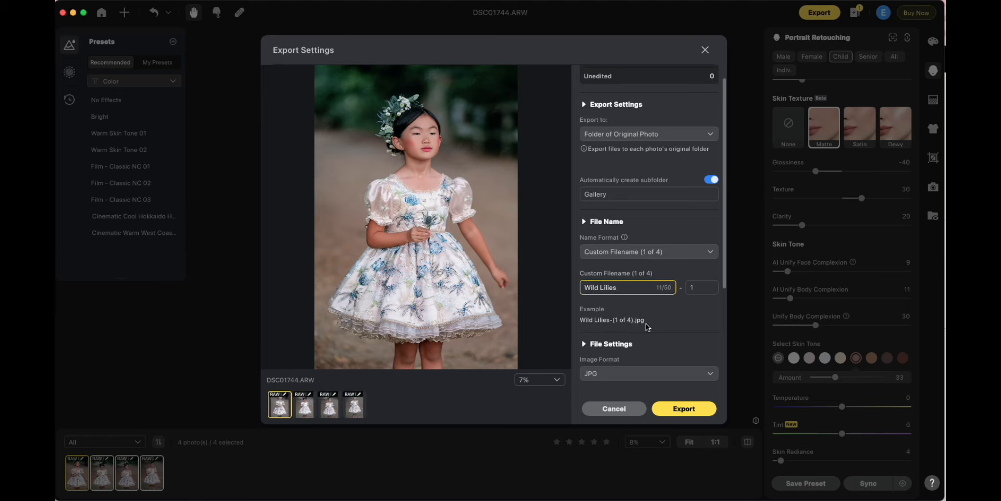
left_click(684, 408)
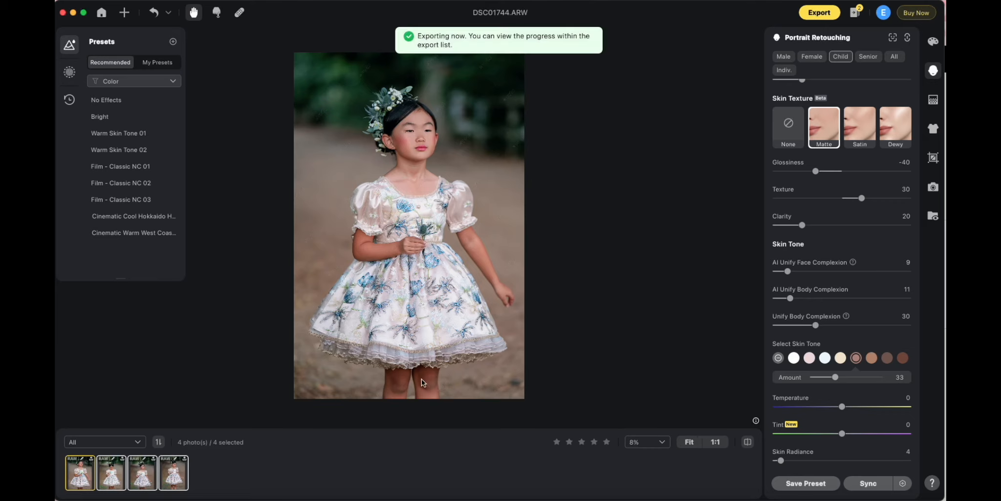
- Switch to Finder and show the Wild Lilies 8/21 folder's contents as a list
left_click(78, 497)
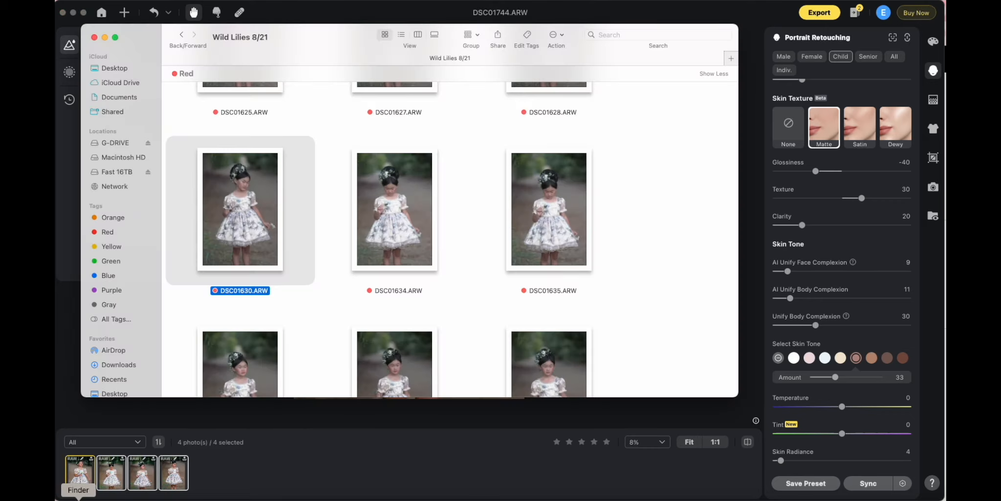
scroll(489, 310, "down", 5)
scroll(606, 286, "down", 15)
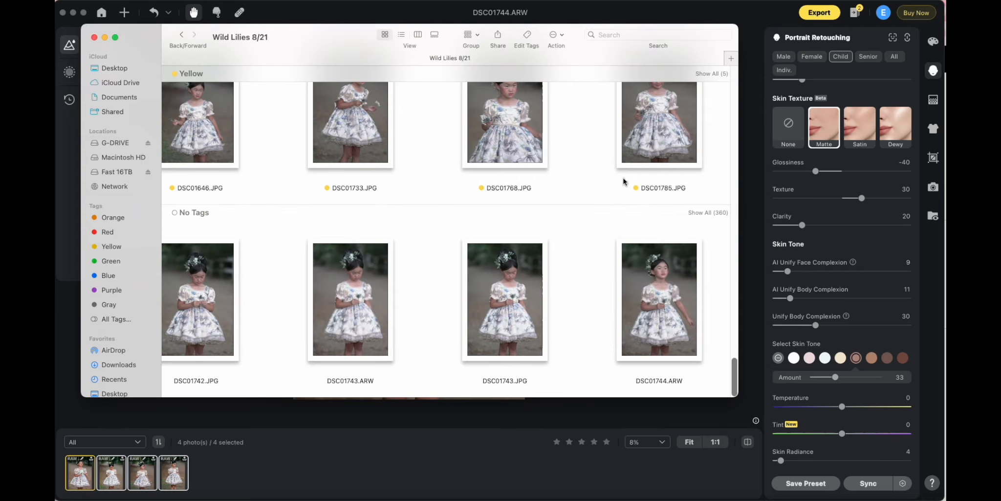
key("super+2")
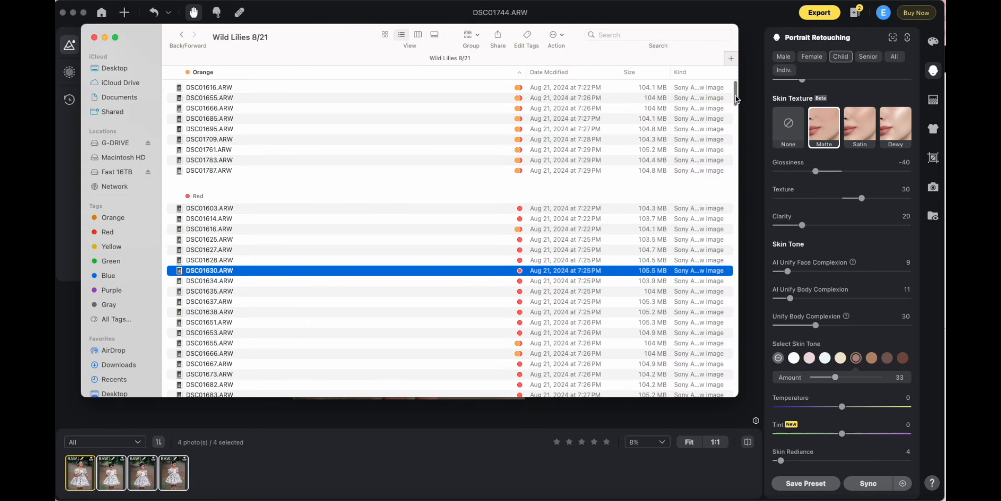
- Open the Gallery subfolder at the end of the list and select the exported file Wild Lilies-(1 of 4).jpg
left_click_drag(736, 98, 740, 402)
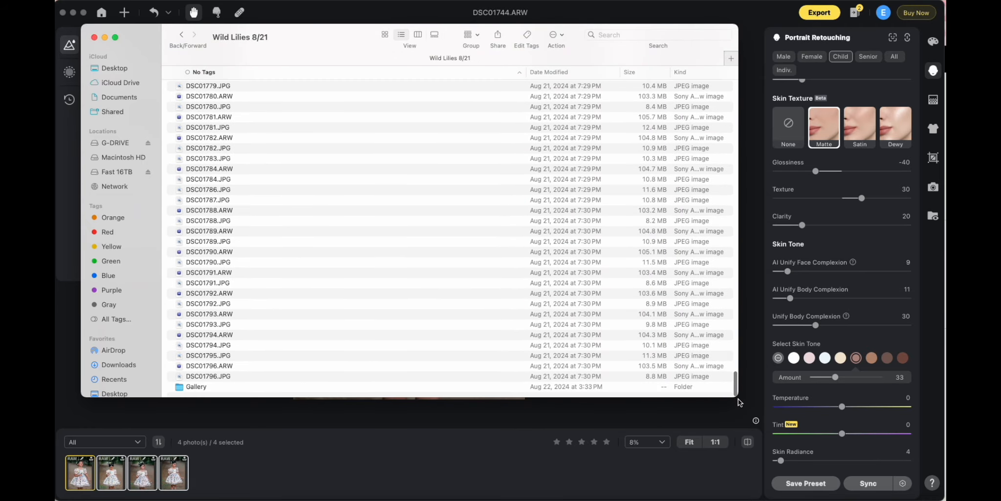
double_click(230, 388)
left_click(265, 107)
left_click(251, 88)
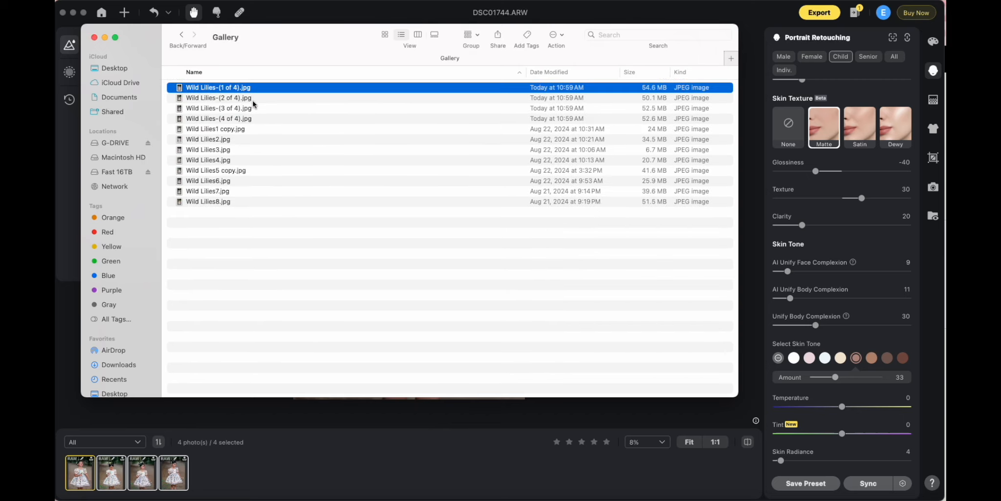
- Go through the four exported files, Wild Lilies-(1 of 4).jpg to Wild Lilies-(4 of 4).jpg, in the Gallery folder's list
left_click(251, 100)
left_click(251, 111)
left_click(259, 118)
left_click(257, 88)
left_click(259, 99)
left_click(259, 108)
left_click(260, 118)
- Show the Gallery folder's contents as icons and clear the file selection
left_click(385, 35)
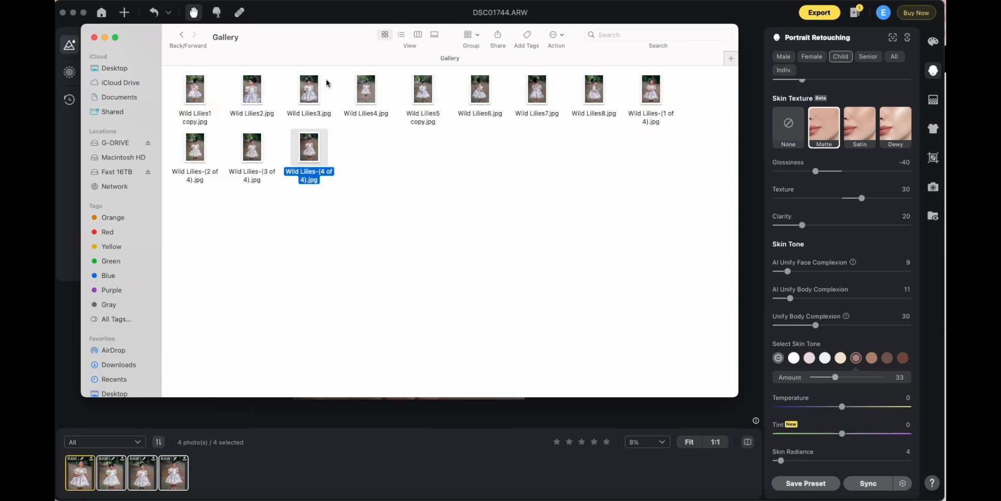
left_click_drag(371, 155, 217, 150)
left_click(592, 139)
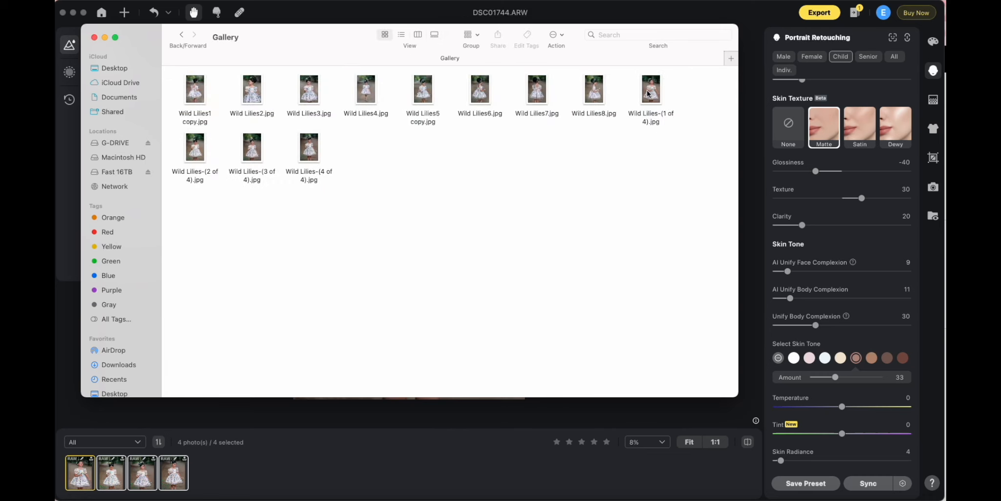
- Open the four exported photos, Wild Lilies-(1 of 4).jpg through Wild Lilies-(4 of 4).jpg, each in its own preview window
double_click(650, 93)
left_click(546, 122)
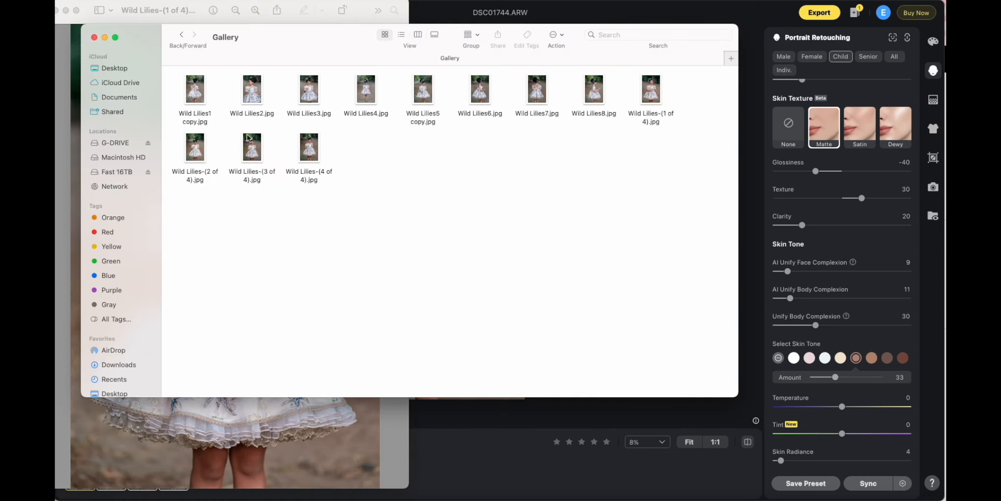
double_click(197, 149)
left_click(449, 158)
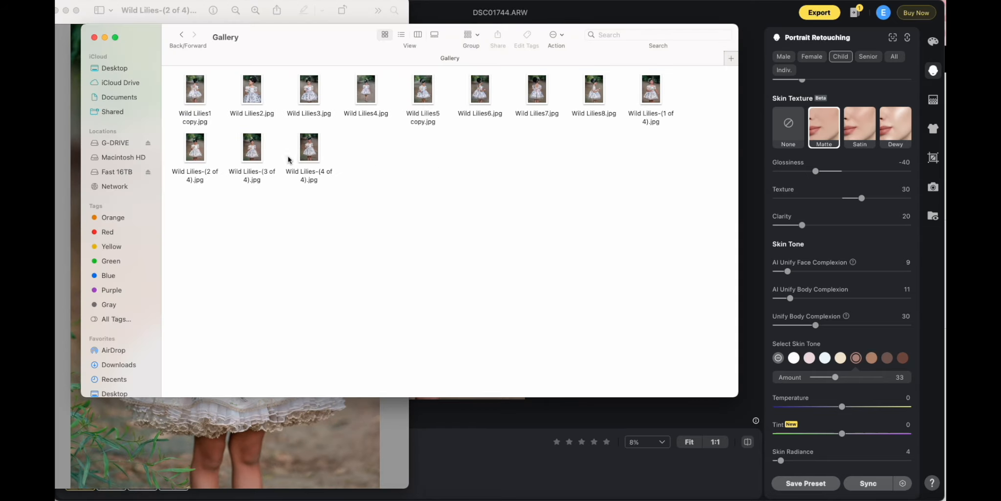
double_click(251, 146)
left_click(484, 176)
double_click(309, 147)
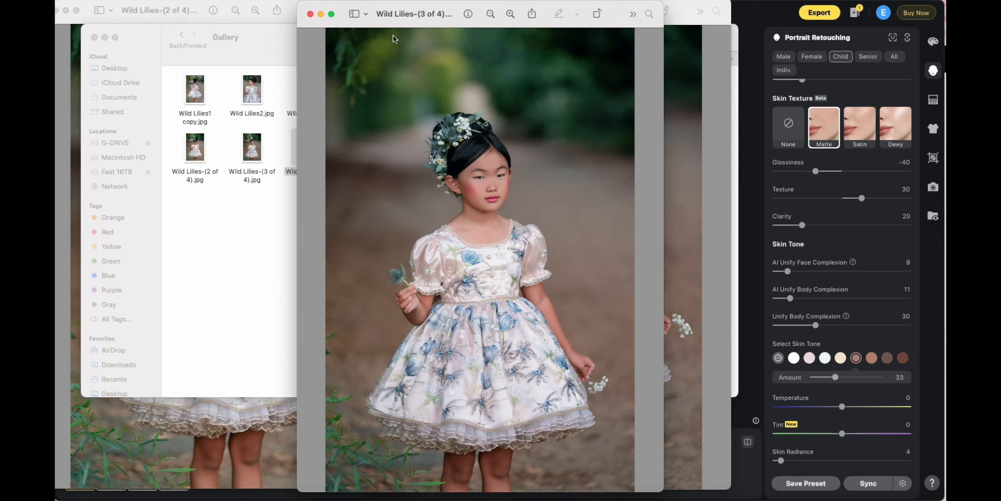
- Close the preview of Wild Lilies-(2 of 4).jpg and place Wild Lilies-(1 of 4).jpg beside Wild Lilies-(3 of 4).jpg for comparison
left_click(229, 437)
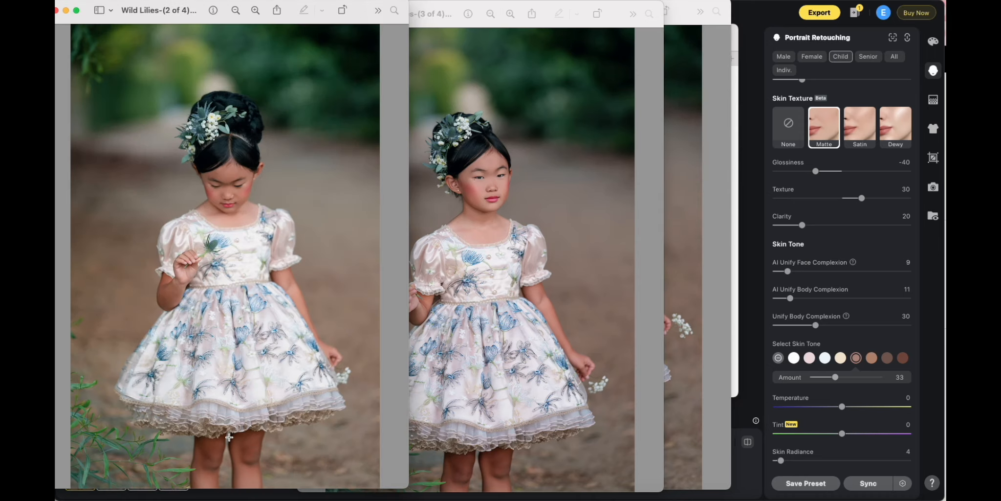
double_click(172, 5)
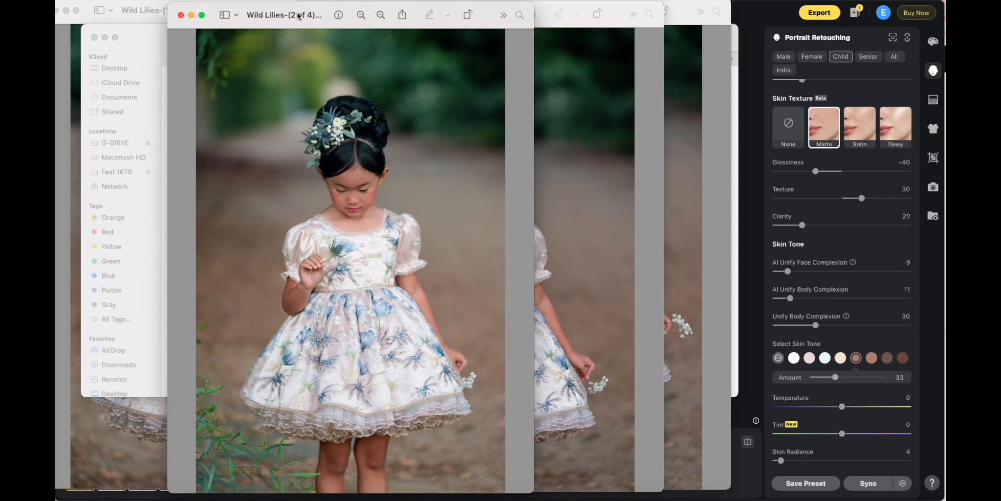
left_click(182, 16)
double_click(158, 12)
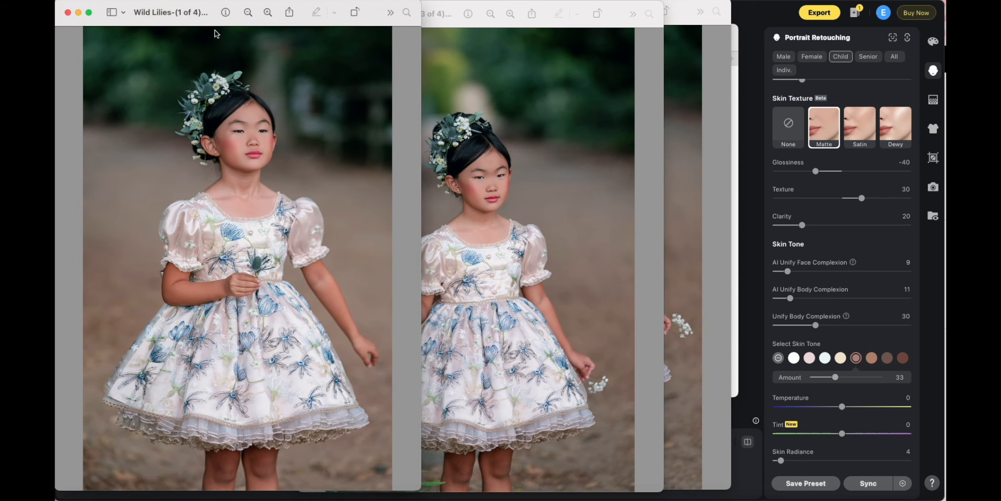
mouse_move(210, 7)
left_mouse_down()
mouse_move(215, 13)
mouse_move(201, 4)
left_mouse_up()
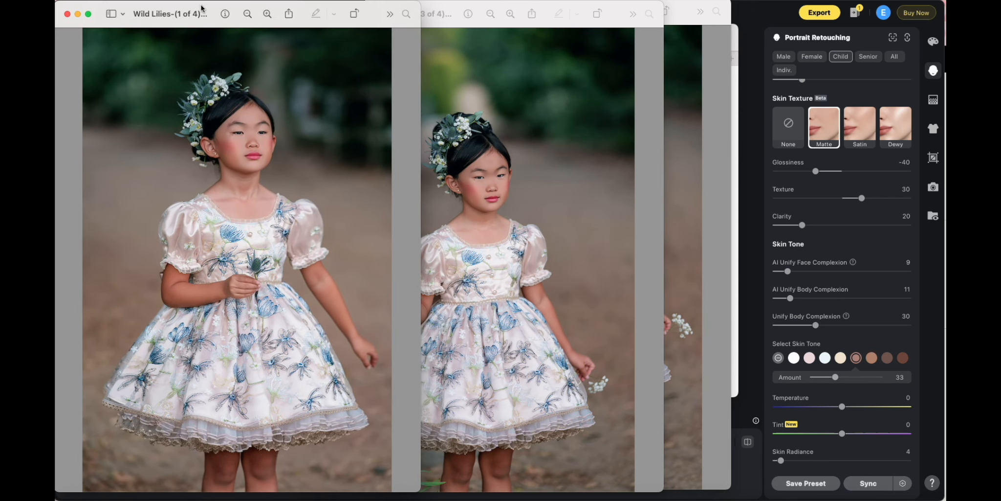